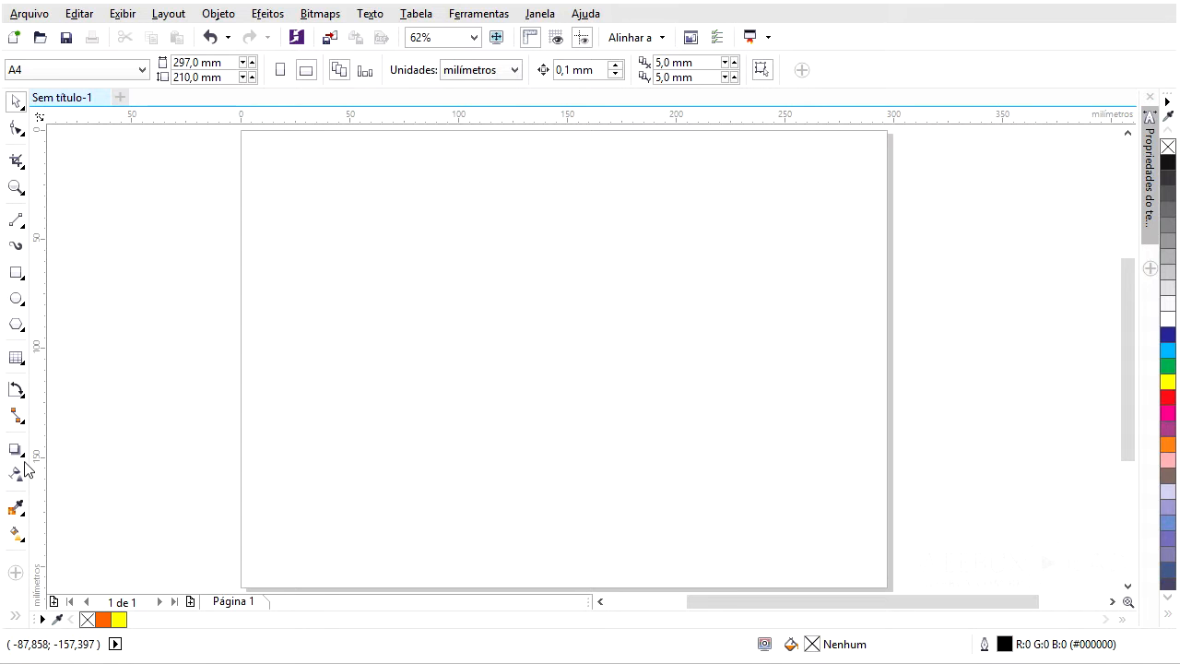
- Draw a rectangle about 102 × 95 mm and move it up on the page
{"action": "left_click", "coordinate": [23, 457]}
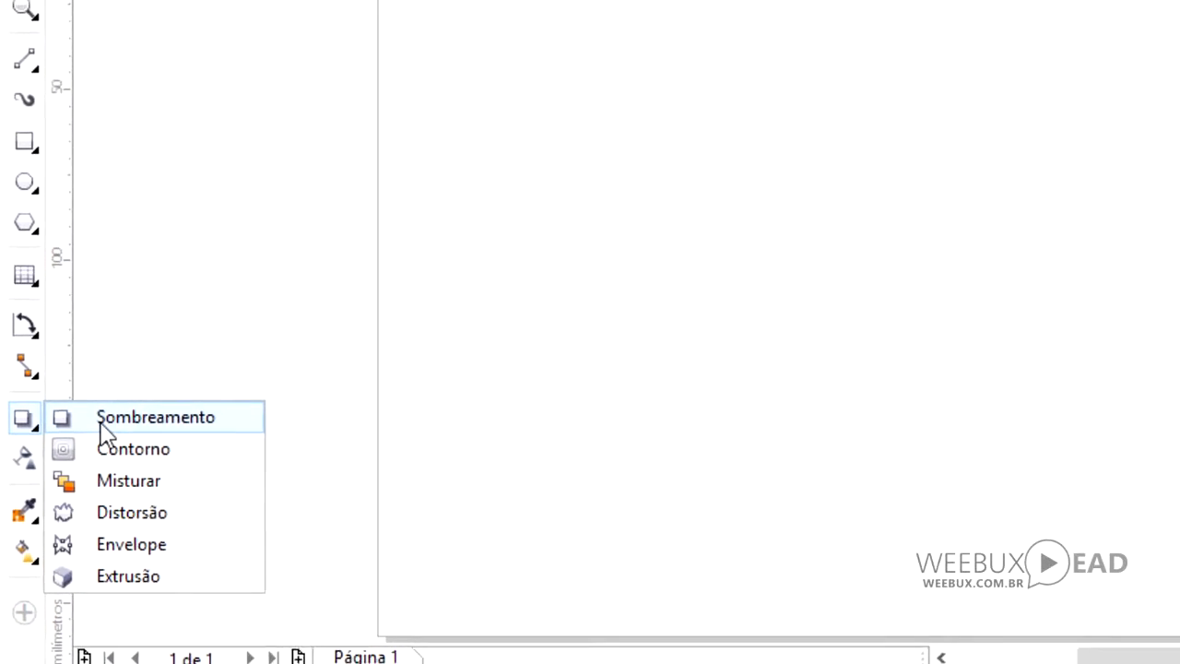
{"action": "left_click", "coordinate": [24, 141]}
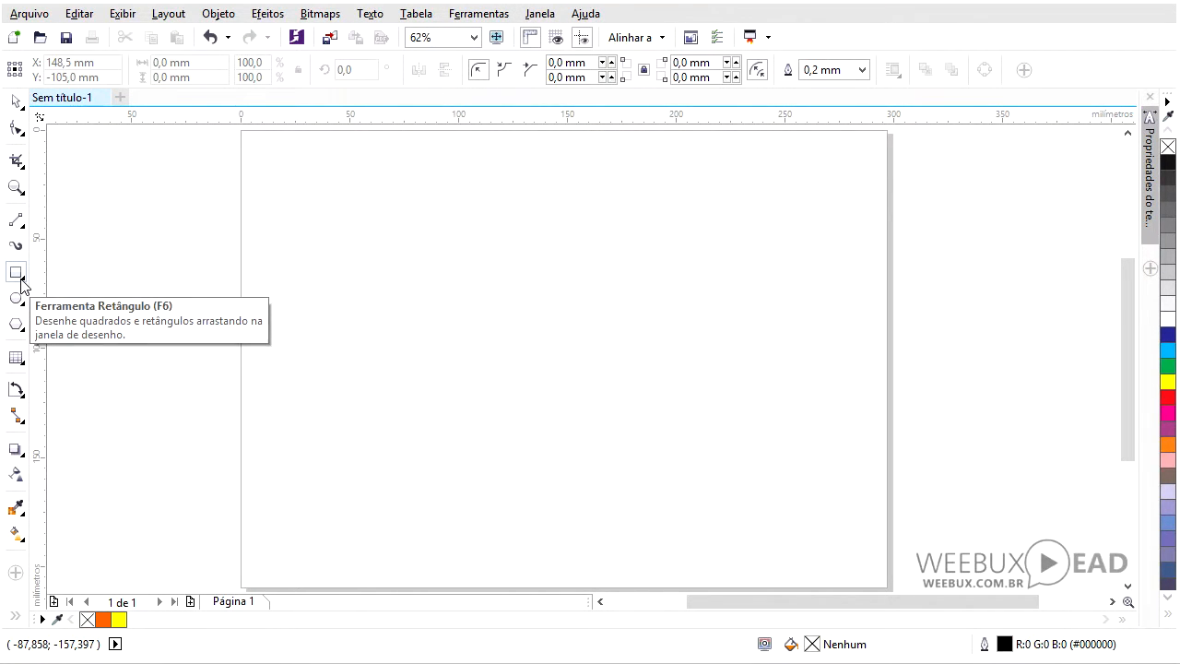
{"action": "left_click_drag", "start_coordinate": [396, 265], "coordinate": [618, 471]}
{"action": "key", "text": "space"}
{"action": "left_click_drag", "start_coordinate": [501, 372], "coordinate": [490, 328]}
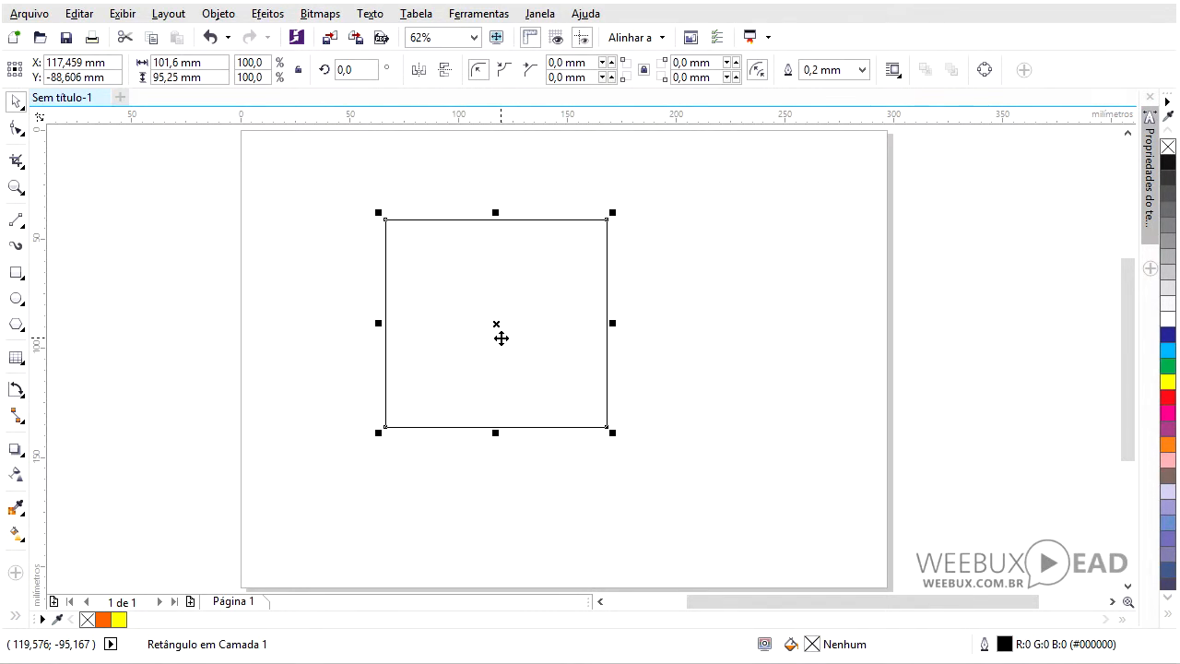
- Fill the rectangle with yellow, after first trying dark blue
{"action": "left_click", "coordinate": [1168, 338]}
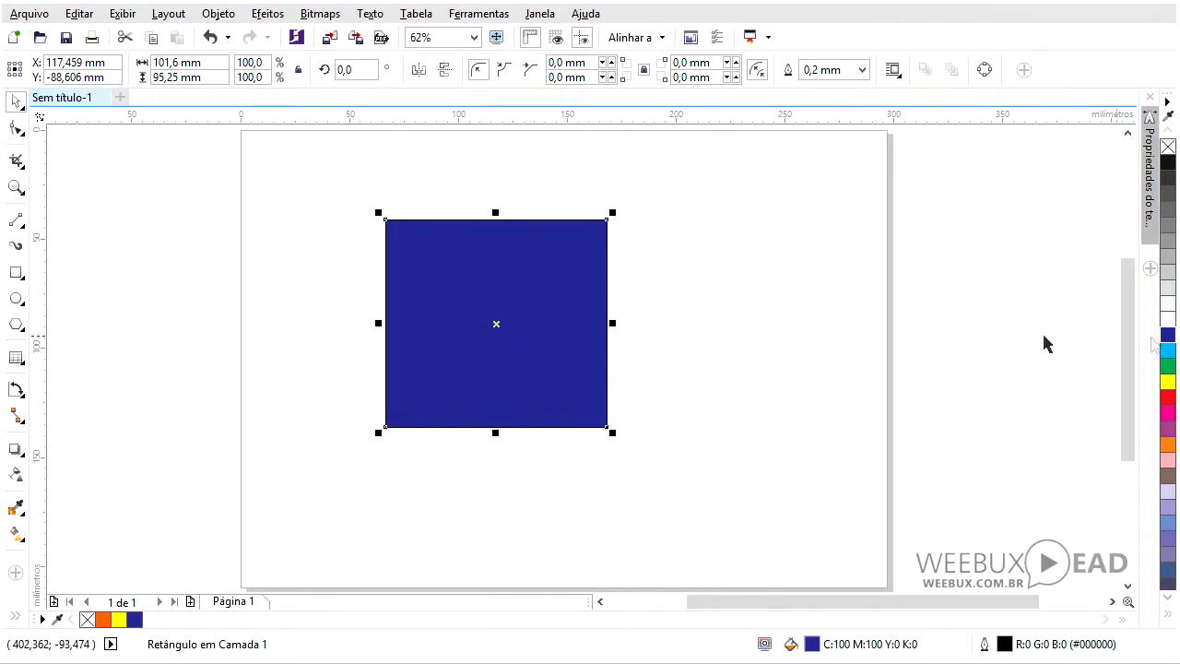
{"action": "left_click", "coordinate": [1169, 383]}
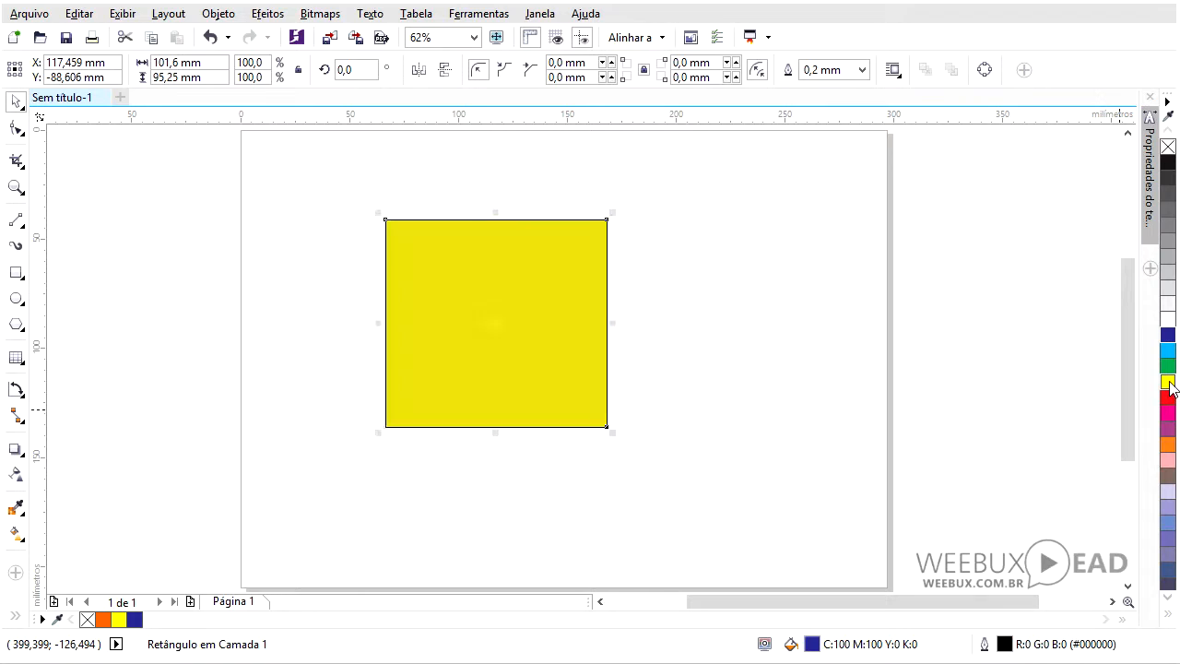
- Apply a drop shadow to the rectangle with the Drop Shadow tool, offset toward the lower left
{"action": "left_click", "coordinate": [21, 455]}
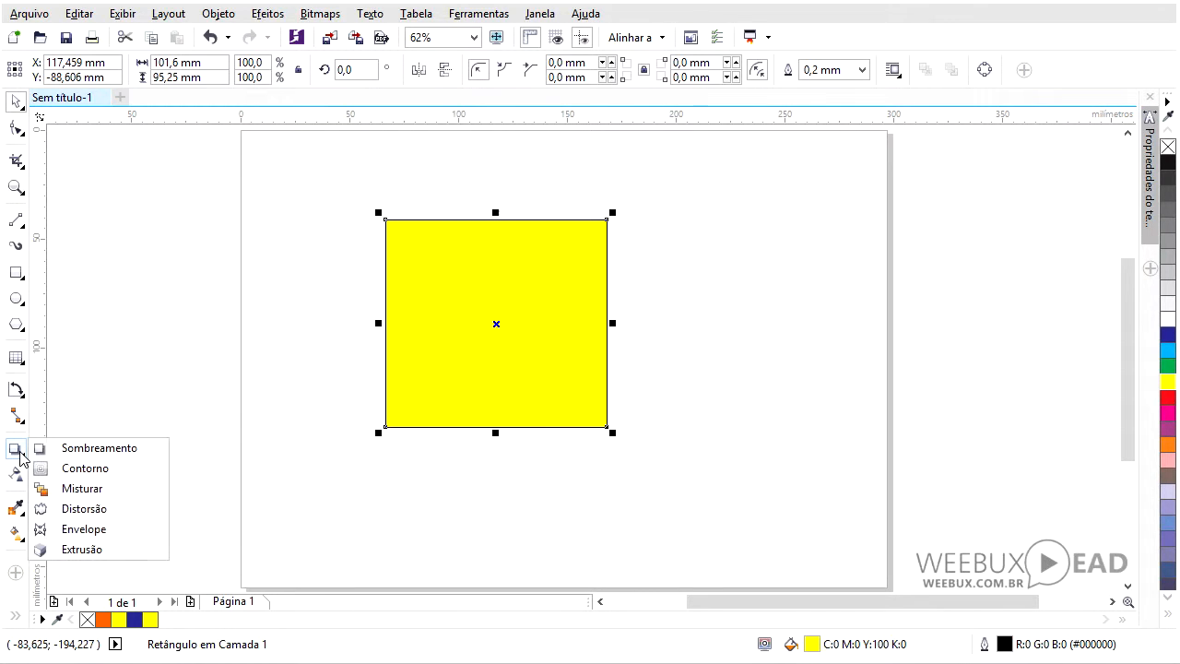
{"action": "left_click", "coordinate": [85, 452]}
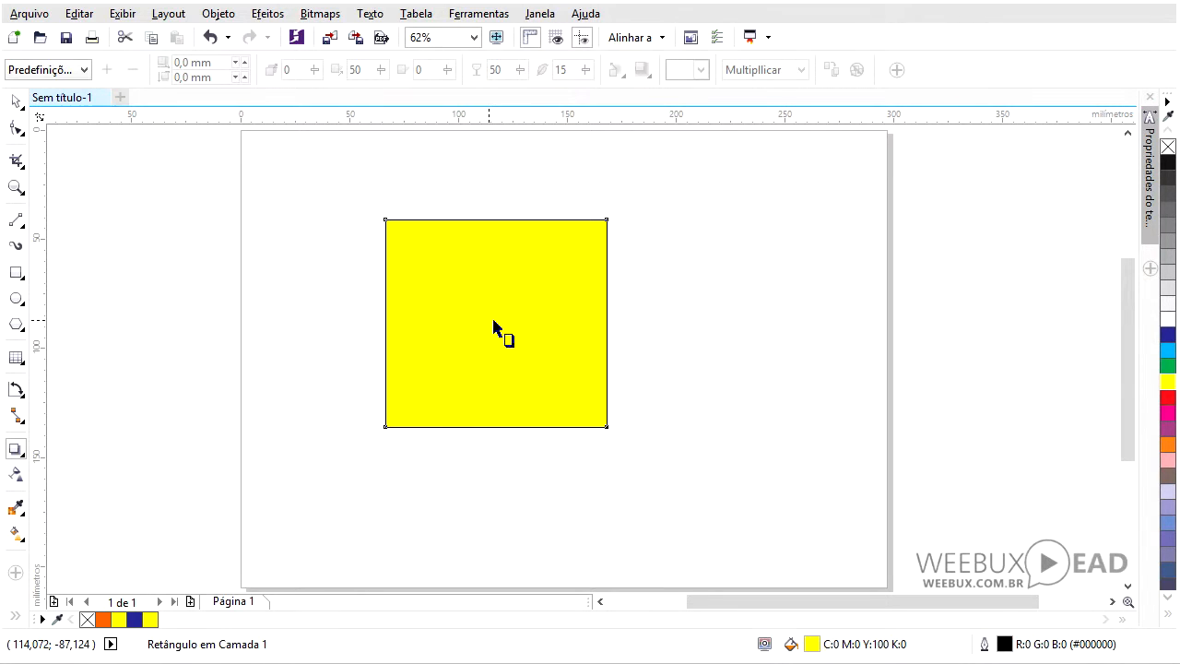
{"action": "left_click_drag", "start_coordinate": [495, 323], "coordinate": [369, 448]}
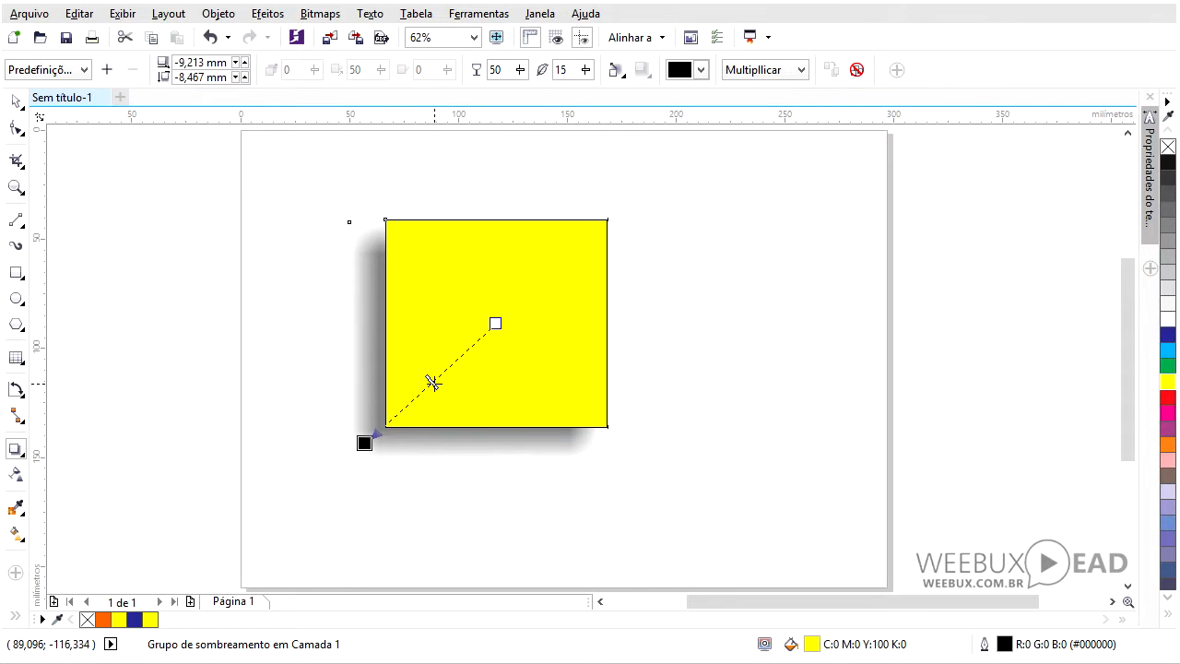
- Adjust the shadow opacity along its slider, then set the opacity to 20
{"action": "left_click_drag", "start_coordinate": [433, 382], "coordinate": [402, 420]}
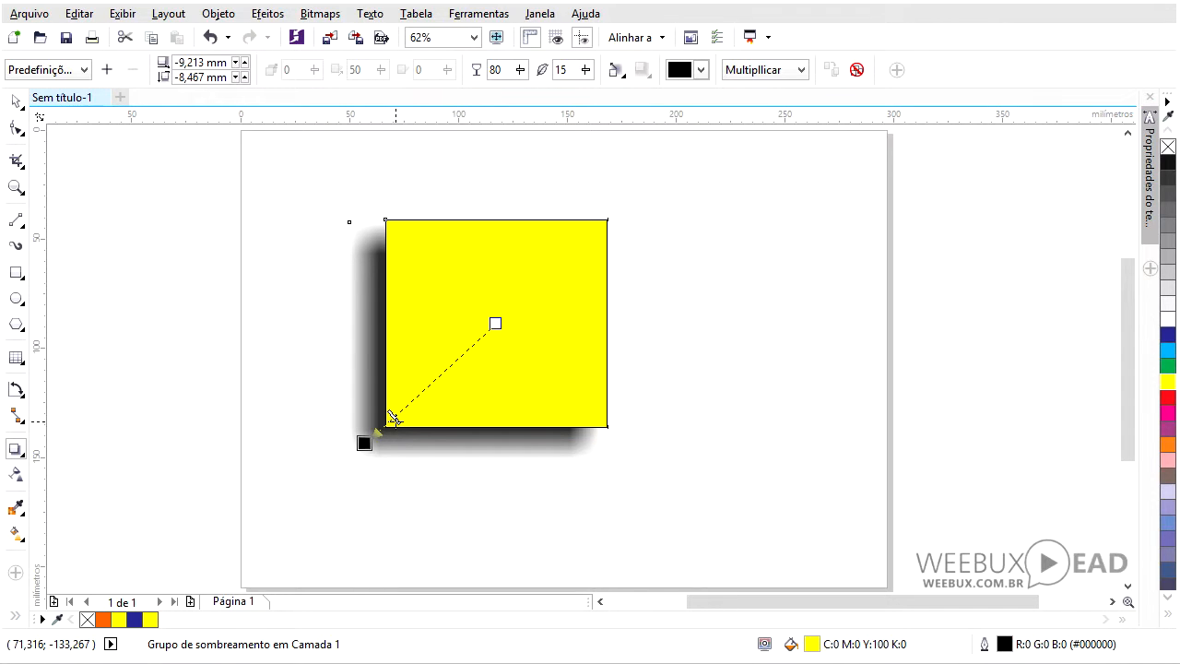
{"action": "mouse_move", "coordinate": [393, 416]}
{"action": "left_mouse_down"}
{"action": "mouse_move", "coordinate": [474, 343]}
{"action": "mouse_move", "coordinate": [439, 399]}
{"action": "left_mouse_up"}
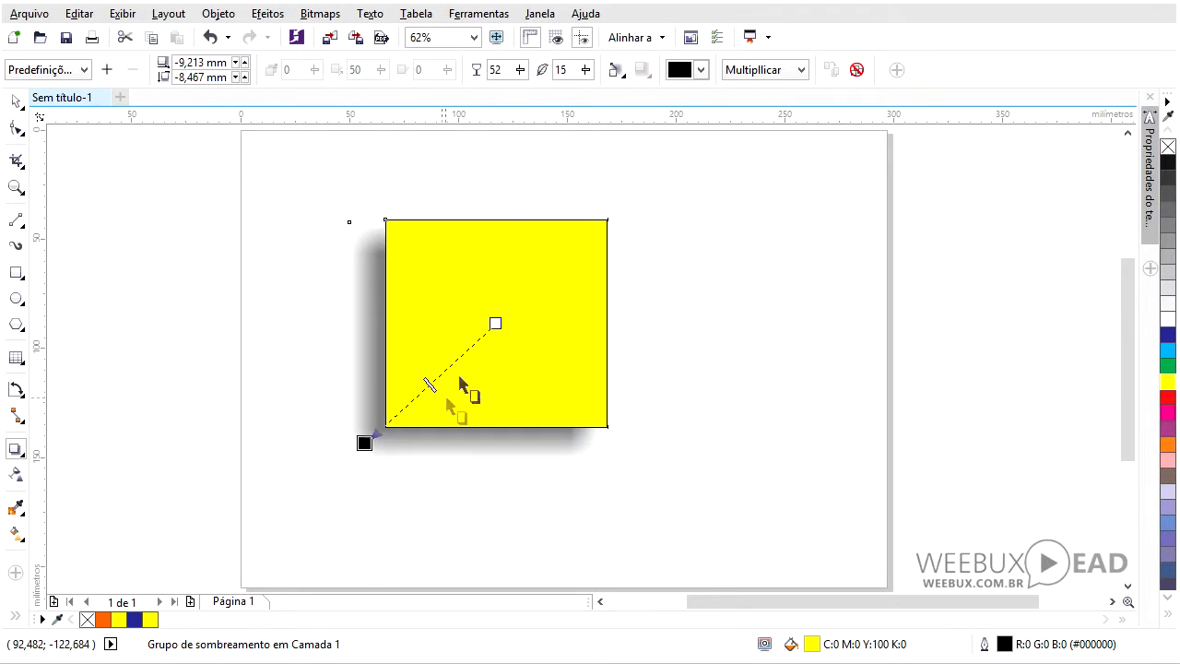
{"action": "double_click", "coordinate": [510, 69]}
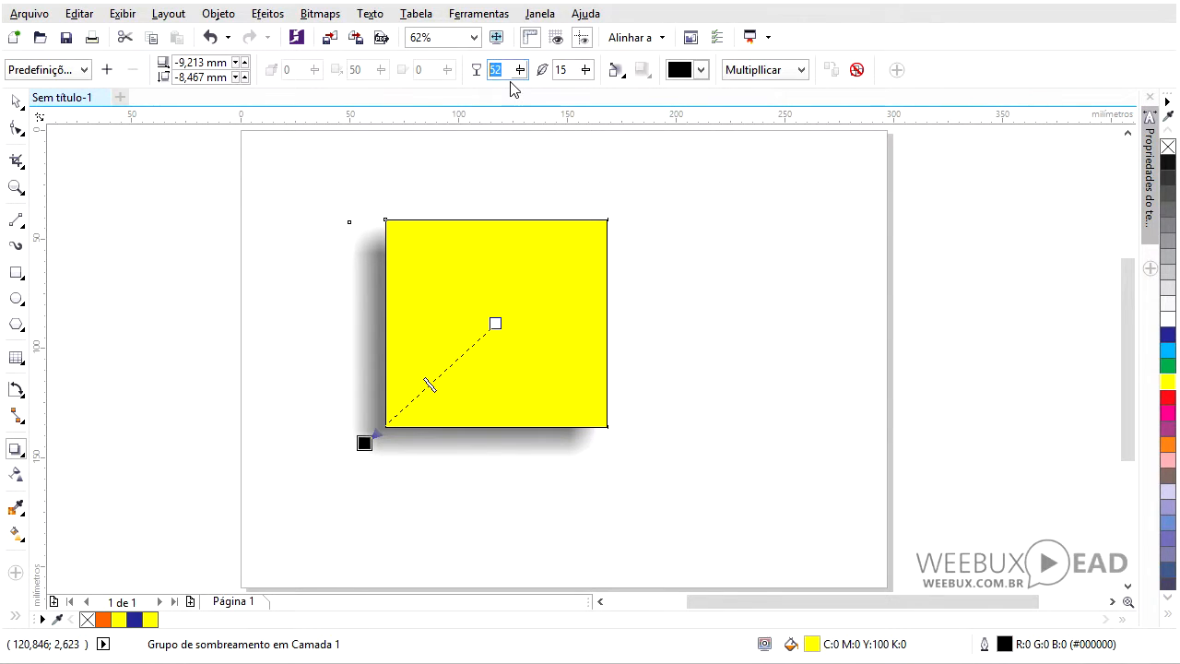
{"action": "type", "text": "20"}
{"action": "key", "text": "Return"}
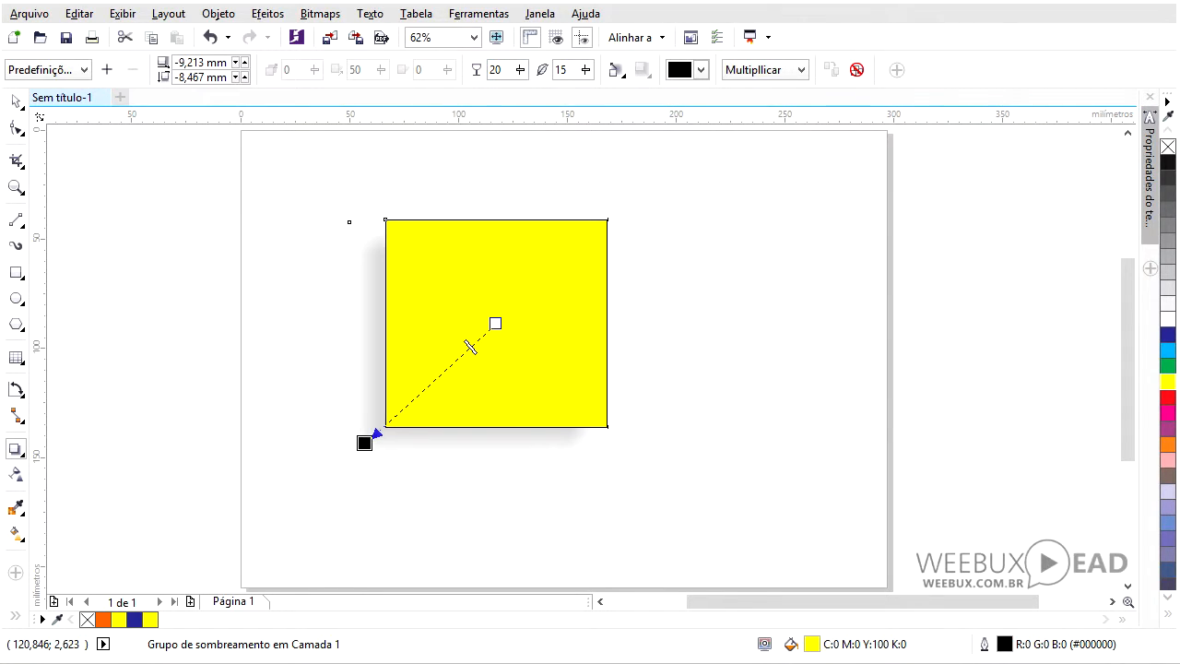
- Set the shadow opacity to 100, then drag its slider back to 50
{"action": "double_click", "coordinate": [490, 70]}
{"action": "type", "text": "10"}
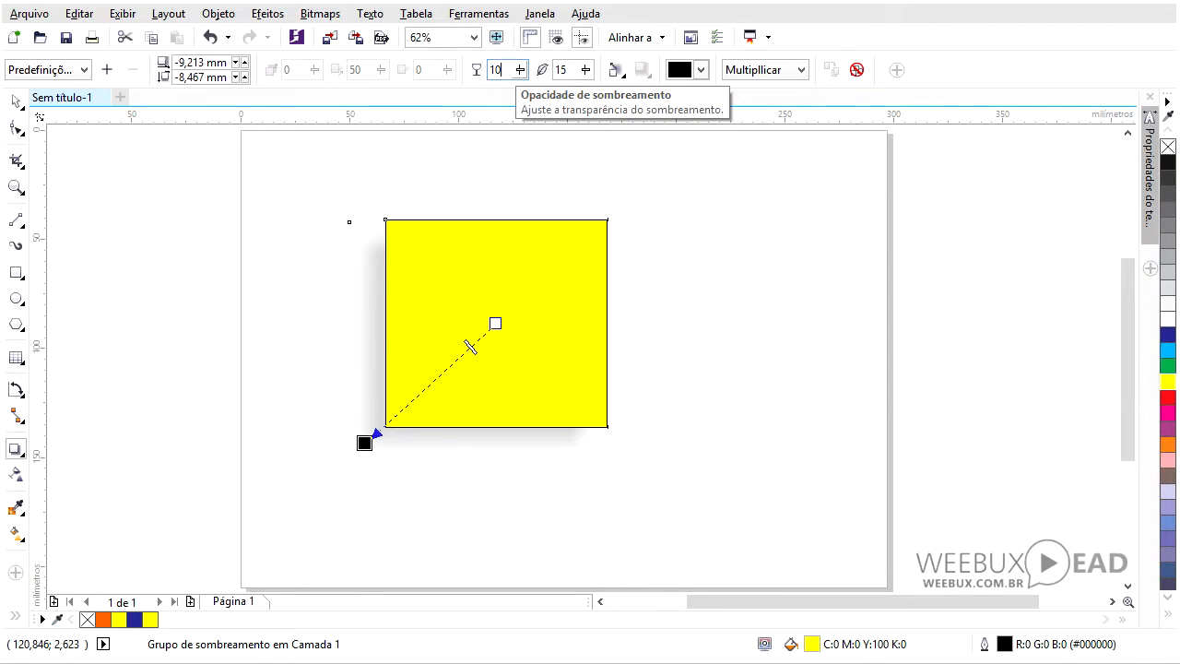
{"action": "type", "text": "0"}
{"action": "key", "text": "Return"}
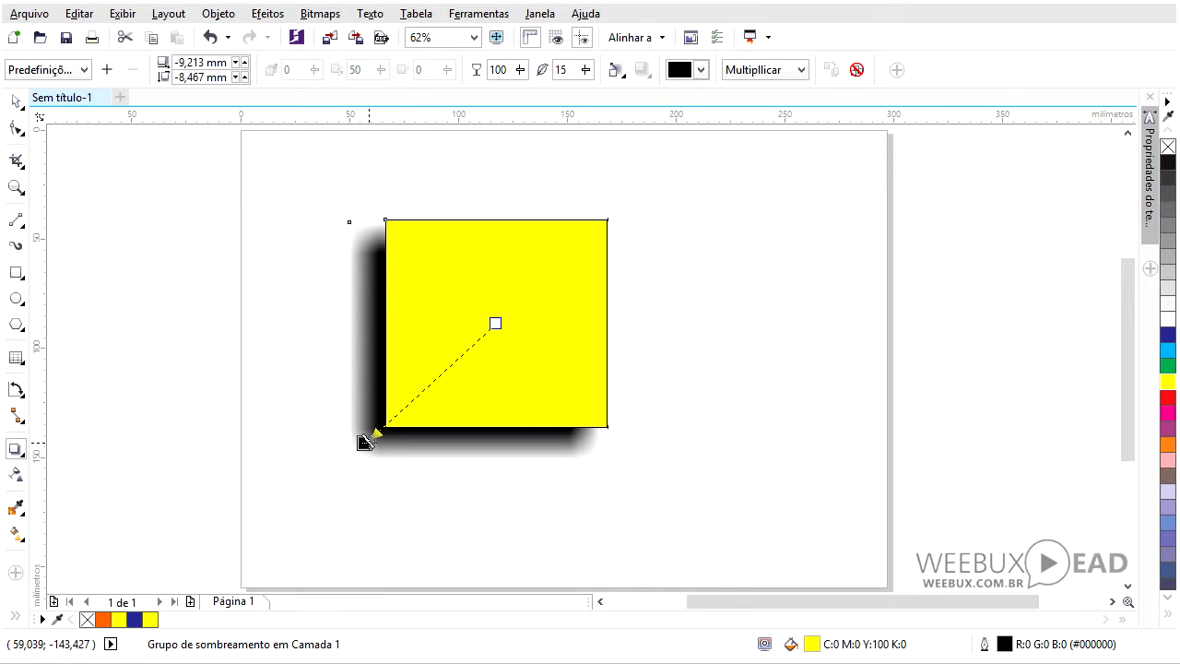
{"action": "left_click_drag", "start_coordinate": [376, 432], "coordinate": [430, 380]}
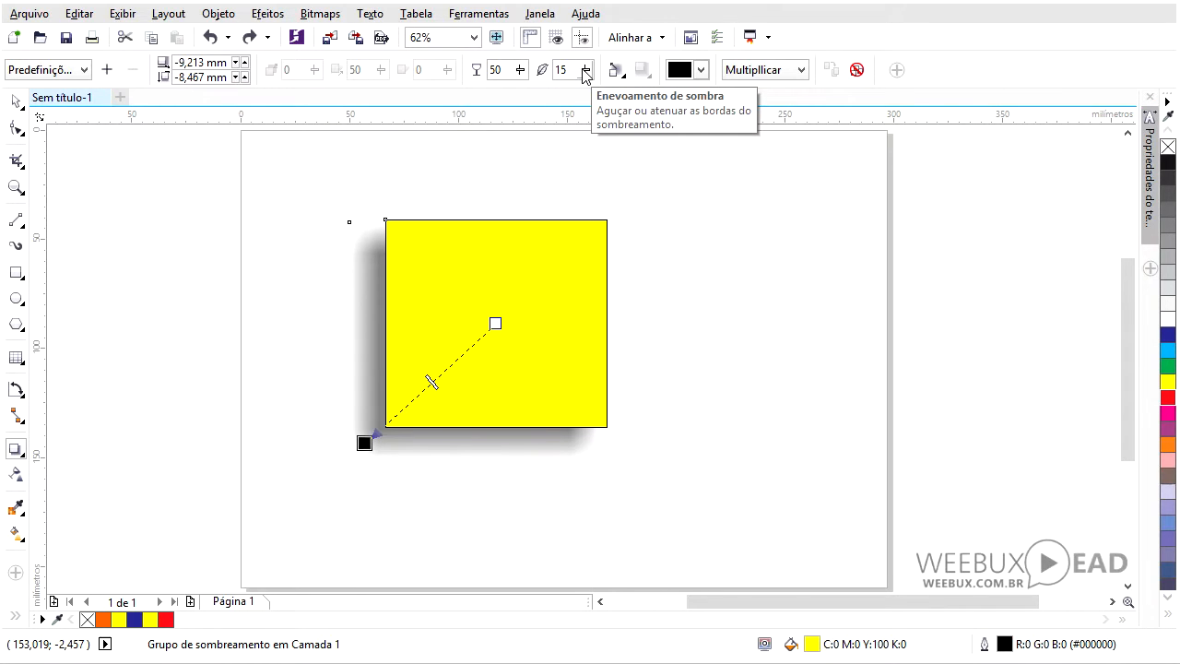
- Set the shadow feathering to 5 and then to 1
{"action": "left_click_drag", "start_coordinate": [585, 74], "coordinate": [570, 98]}
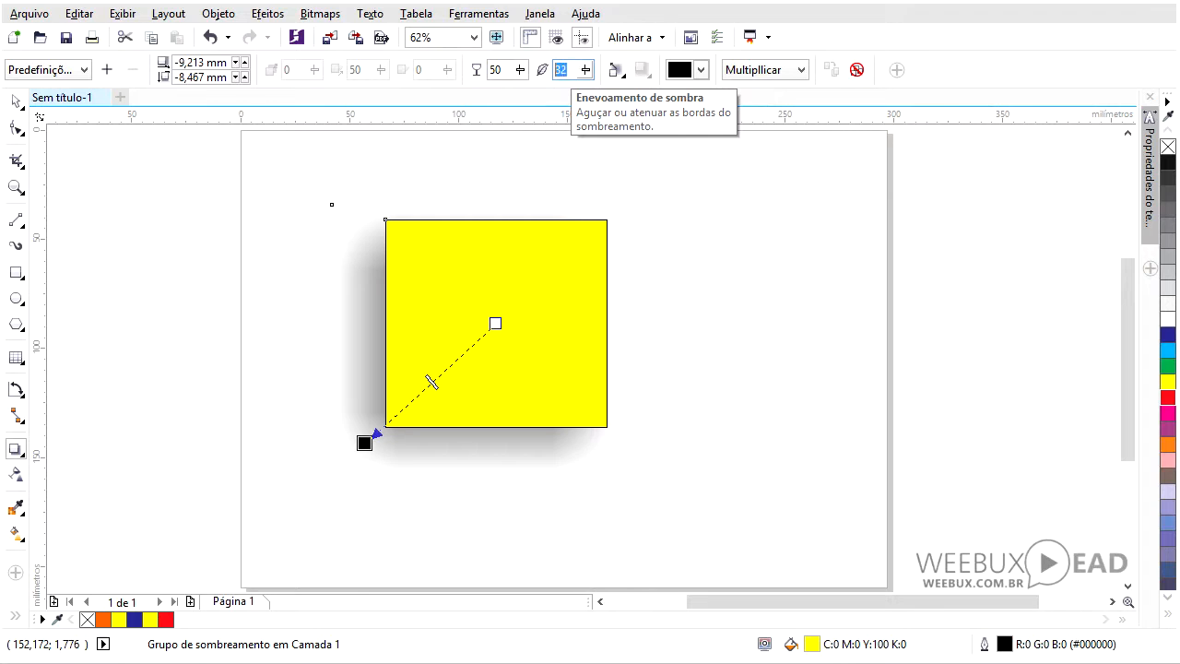
{"action": "type", "text": "5"}
{"action": "key", "text": "Return"}
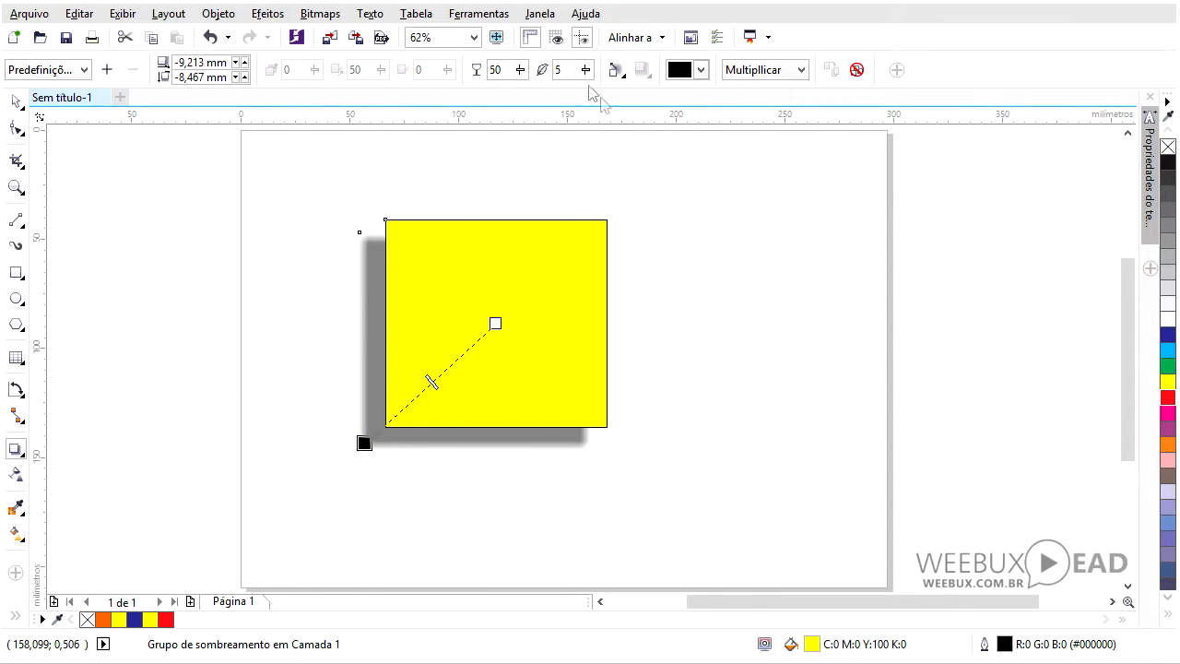
{"action": "left_click_drag", "start_coordinate": [565, 70], "coordinate": [550, 70]}
{"action": "type", "text": "1"}
{"action": "key", "text": "Return"}
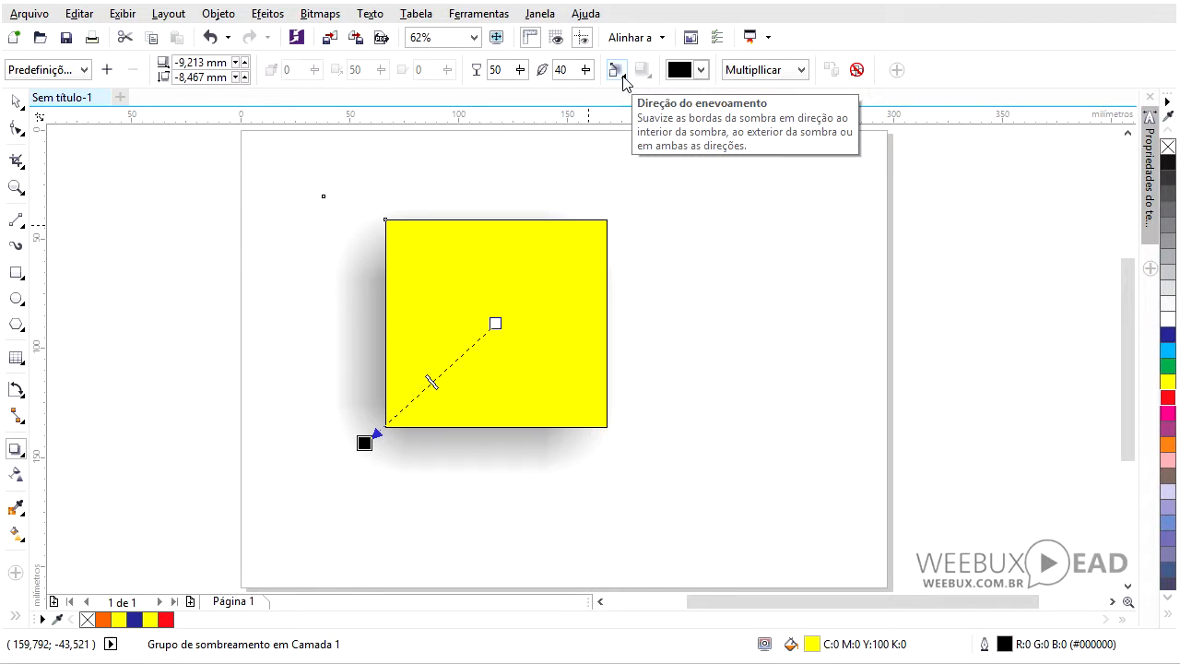
- Try the Externa feathering direction for the shadow, then switch it to Média
{"action": "left_click", "coordinate": [624, 77]}
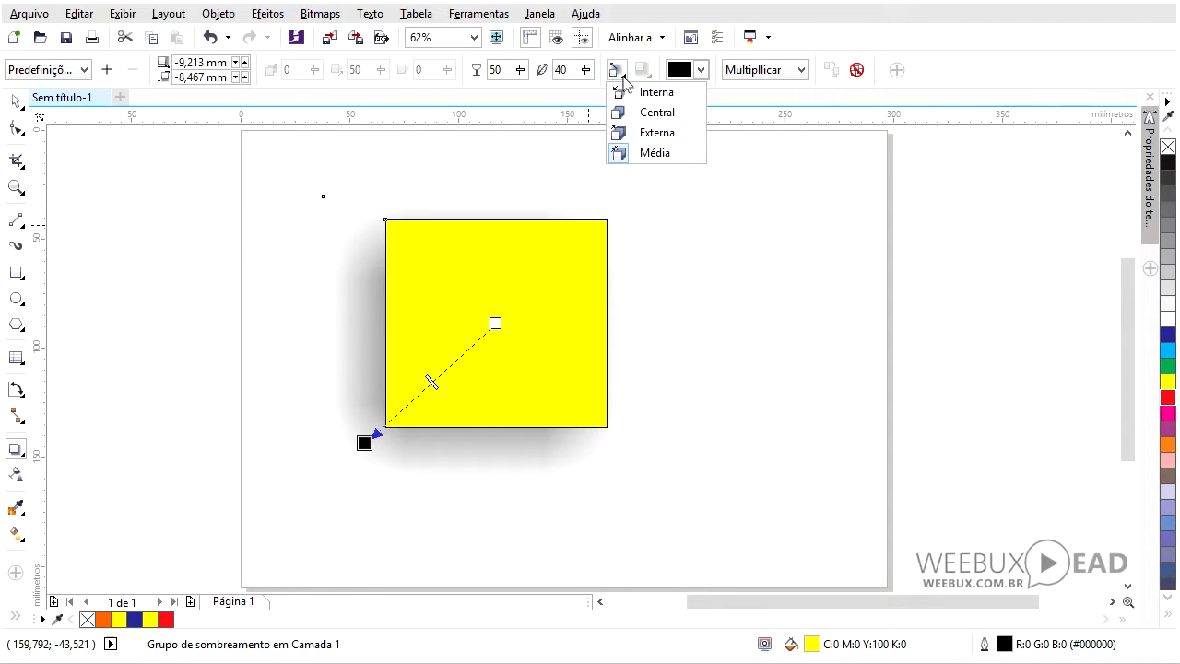
{"action": "left_click", "coordinate": [659, 137]}
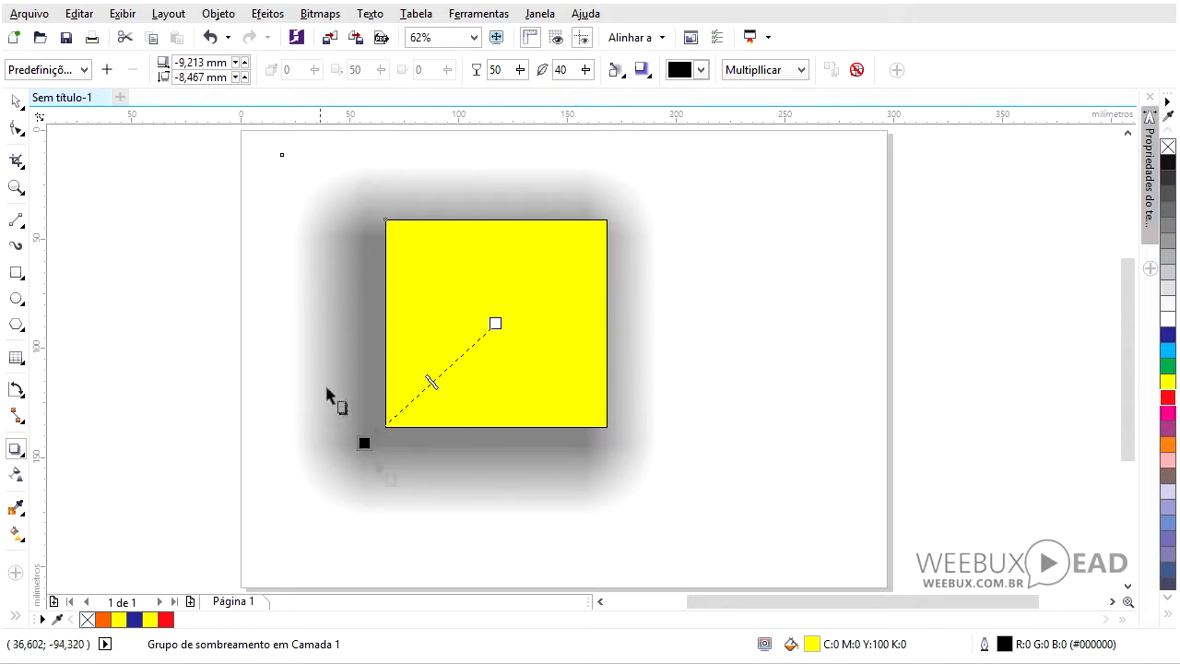
{"action": "left_click", "coordinate": [616, 74]}
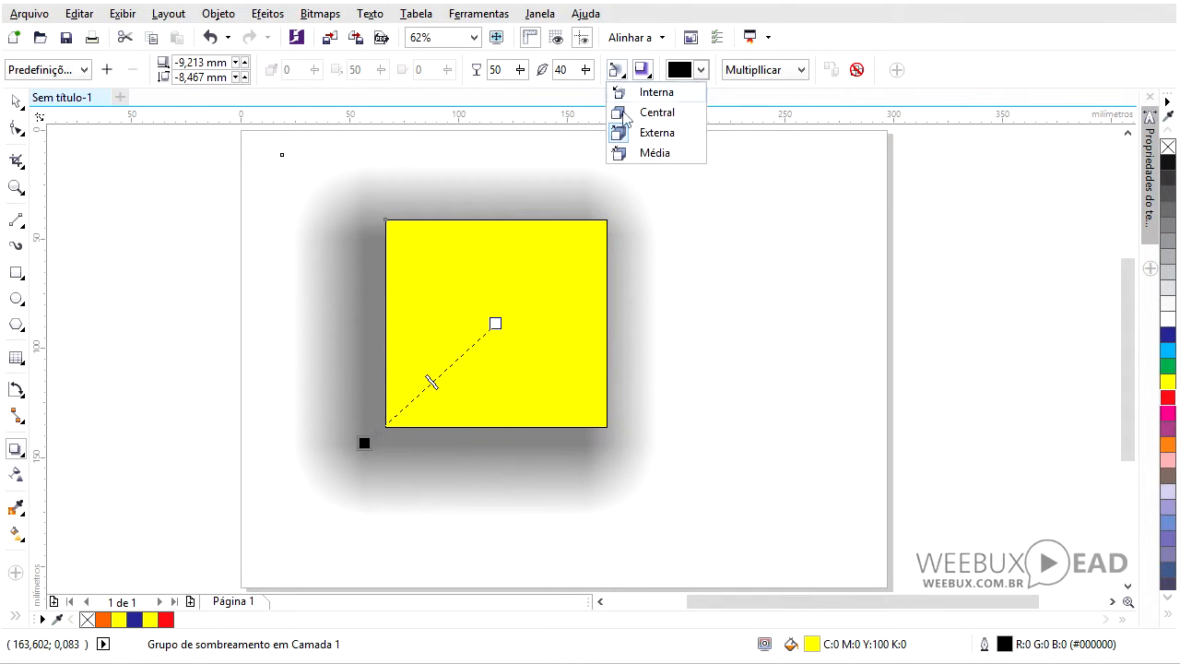
{"action": "left_click", "coordinate": [636, 155]}
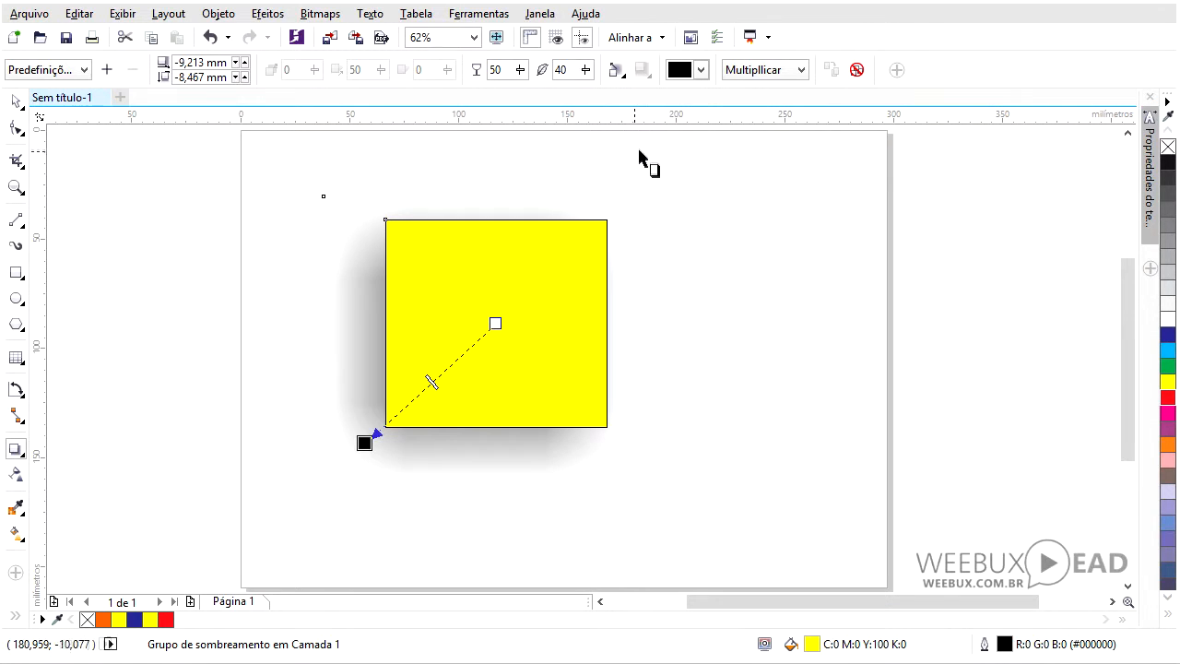
- Change the shadow color to green
{"action": "left_click", "coordinate": [702, 83]}
{"action": "left_click", "coordinate": [710, 181]}
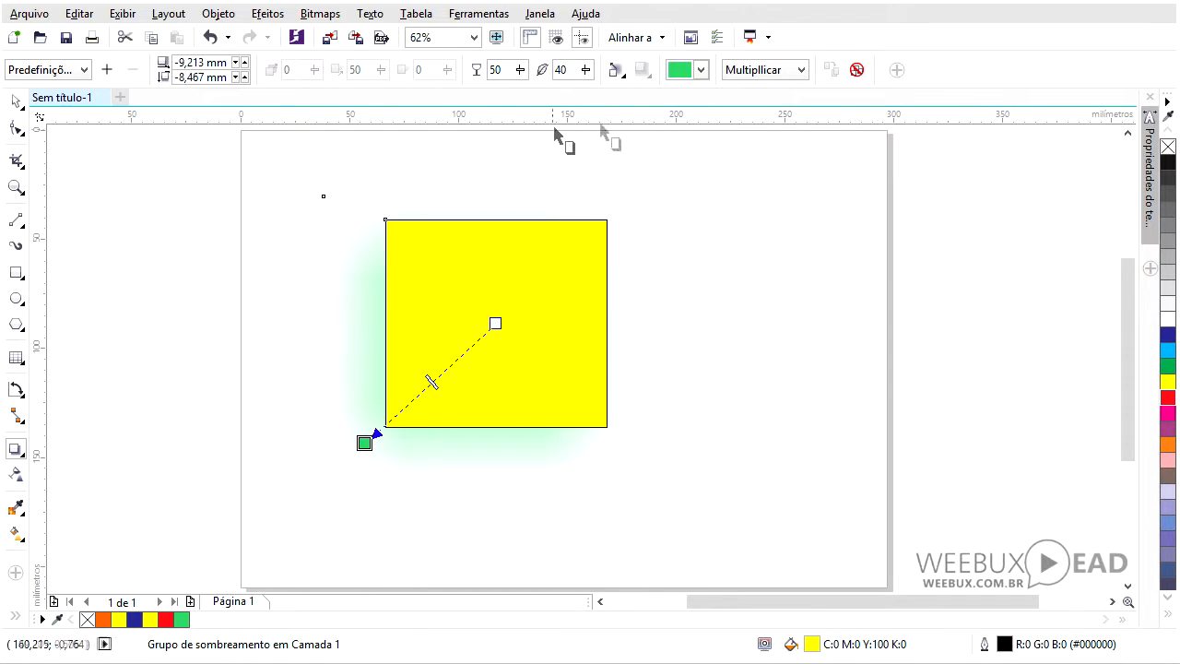
- Set the shadow opacity to about 72 and the feathering to 20
{"action": "left_click_drag", "start_coordinate": [431, 381], "coordinate": [404, 407]}
{"action": "double_click", "coordinate": [570, 70]}
{"action": "type", "text": "20"}
{"action": "key", "text": "Return"}
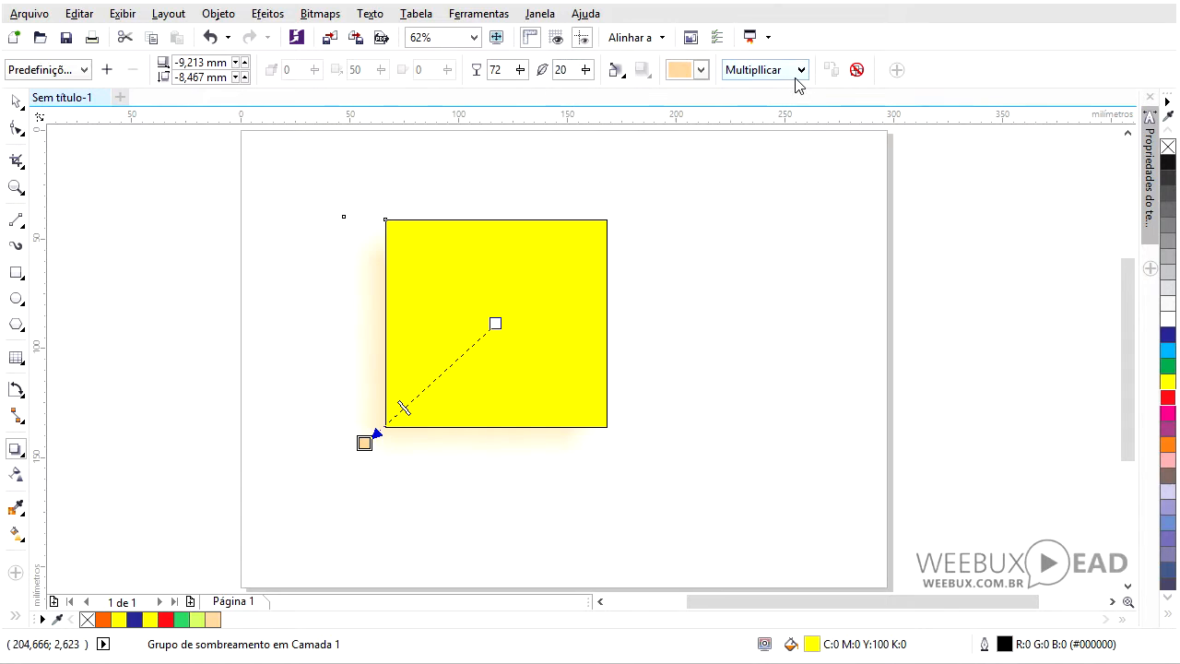
- Set the shadow's merge mode to Normal, then clear the drop shadow from the rectangle
{"action": "left_click", "coordinate": [801, 70]}
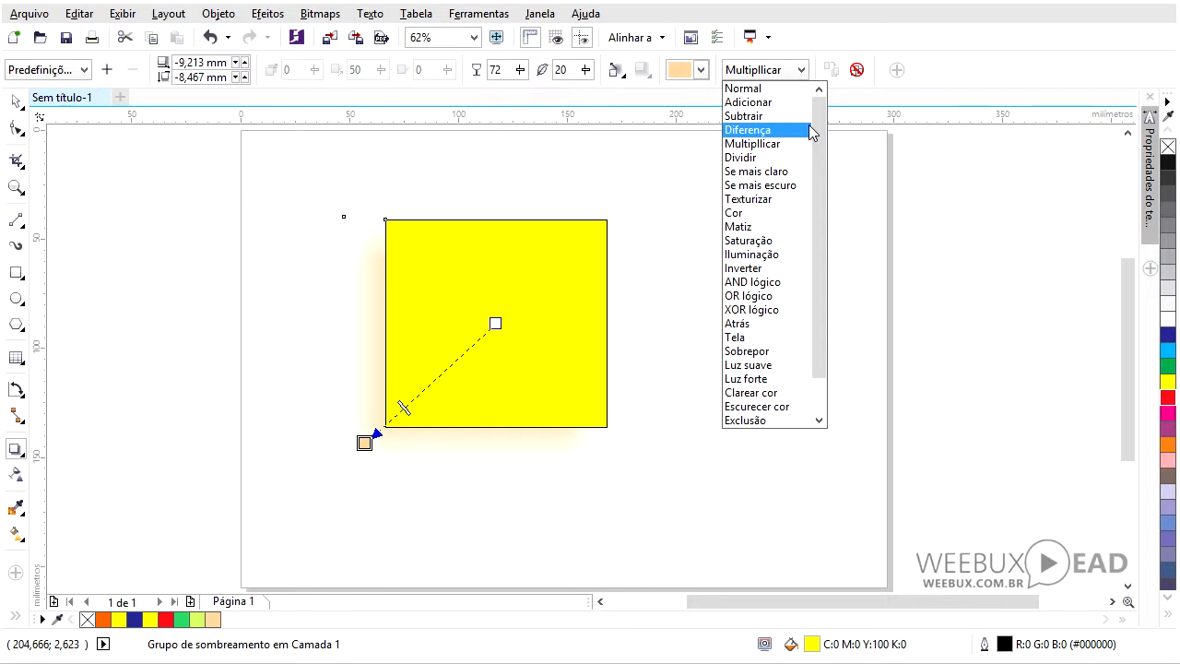
{"action": "left_click", "coordinate": [771, 90]}
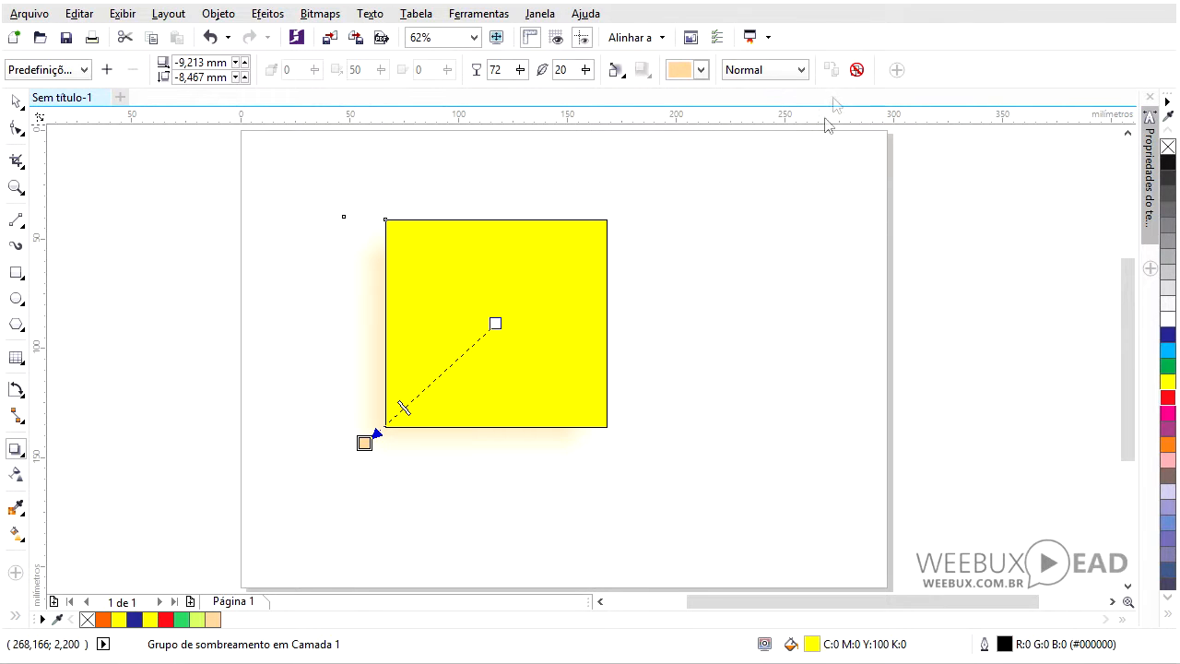
{"action": "left_click", "coordinate": [856, 72]}
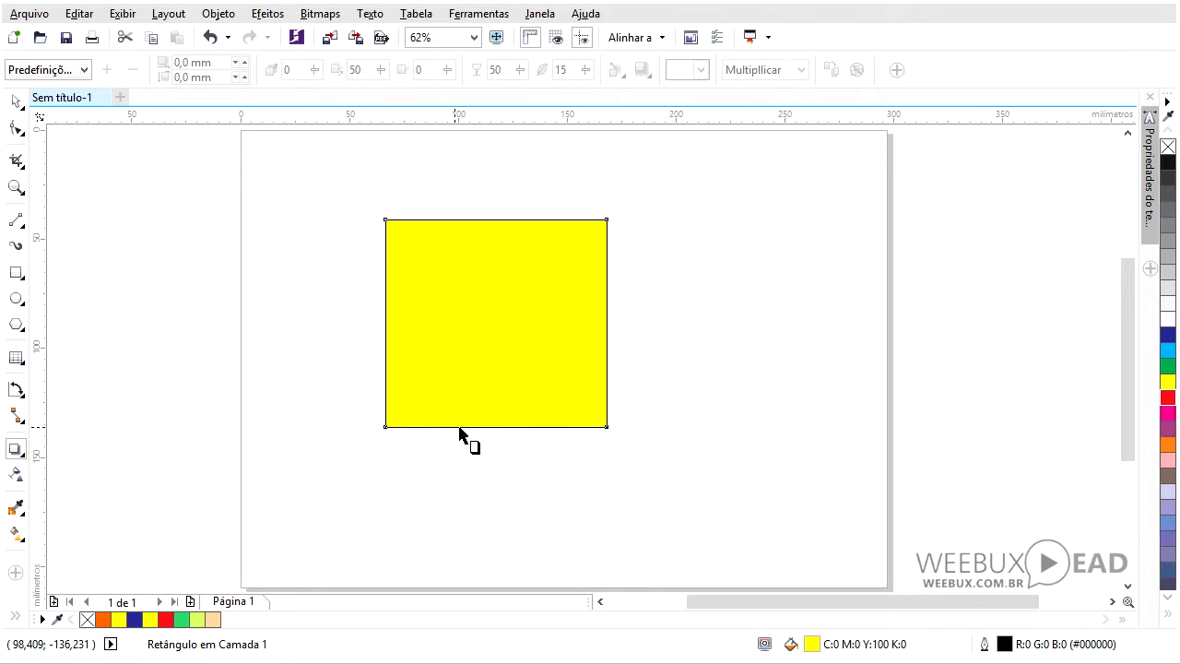
- Create a perspective shadow from the rectangle's bottom edge cast toward the left, with opacity about 58
{"action": "left_click_drag", "start_coordinate": [495, 427], "coordinate": [317, 365]}
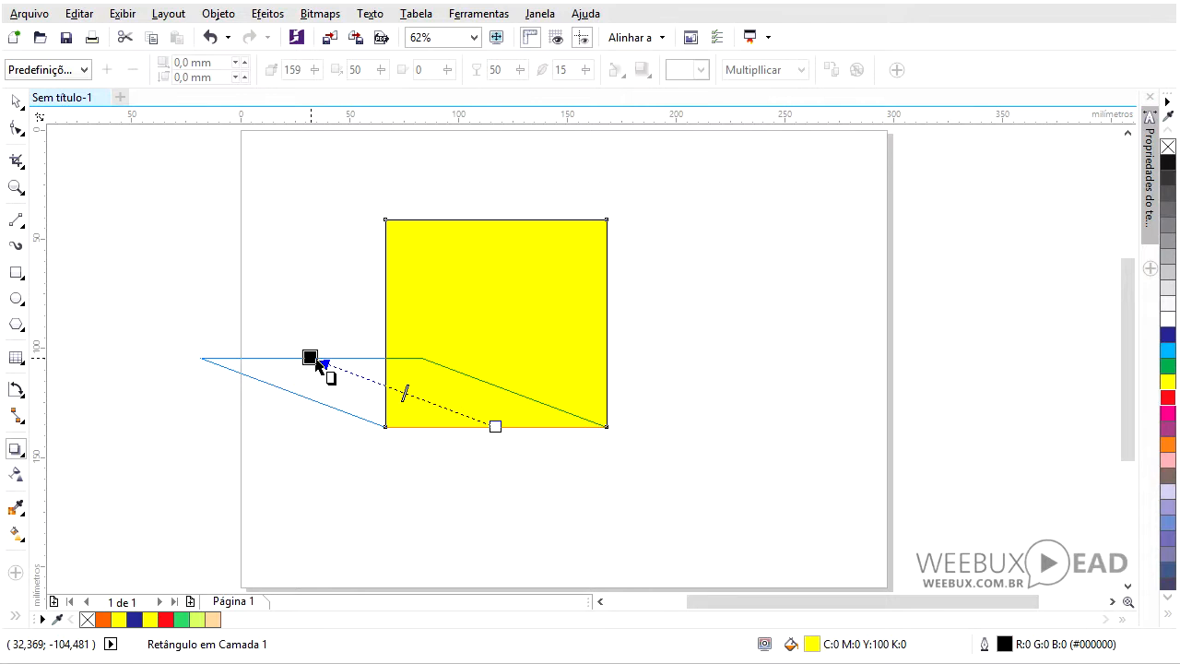
{"action": "left_click_drag", "start_coordinate": [317, 364], "coordinate": [316, 369]}
{"action": "mouse_move", "coordinate": [404, 395]}
{"action": "left_mouse_down"}
{"action": "mouse_move", "coordinate": [444, 417]}
{"action": "mouse_move", "coordinate": [391, 389]}
{"action": "left_mouse_up"}
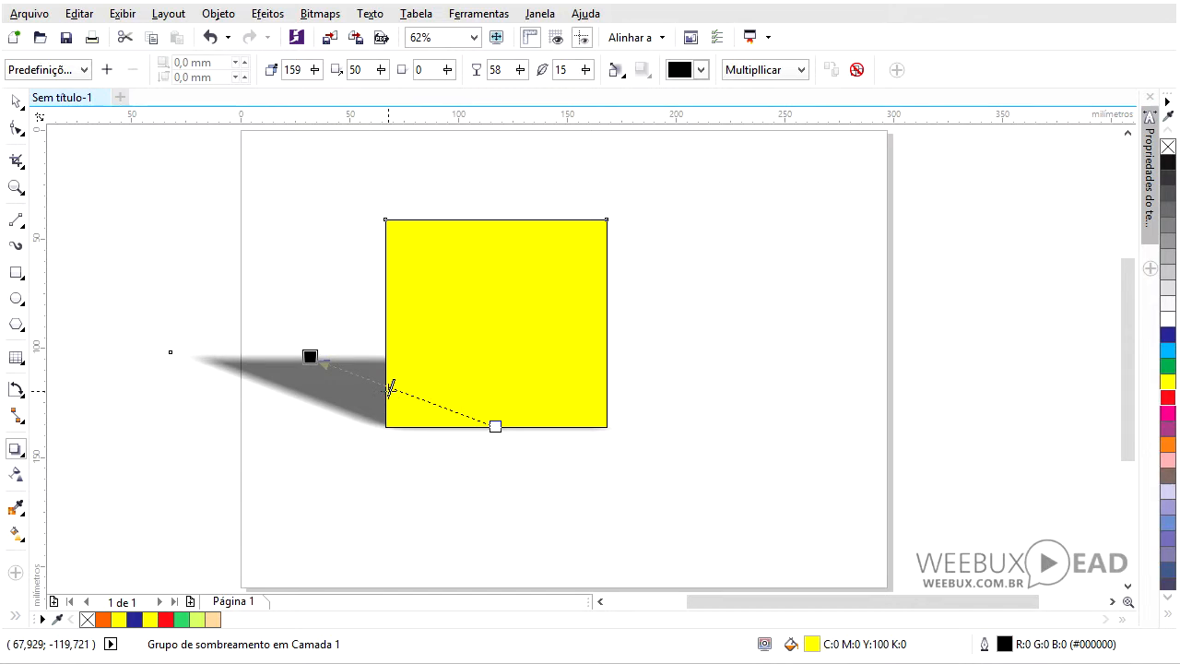
{"action": "key", "text": "space"}
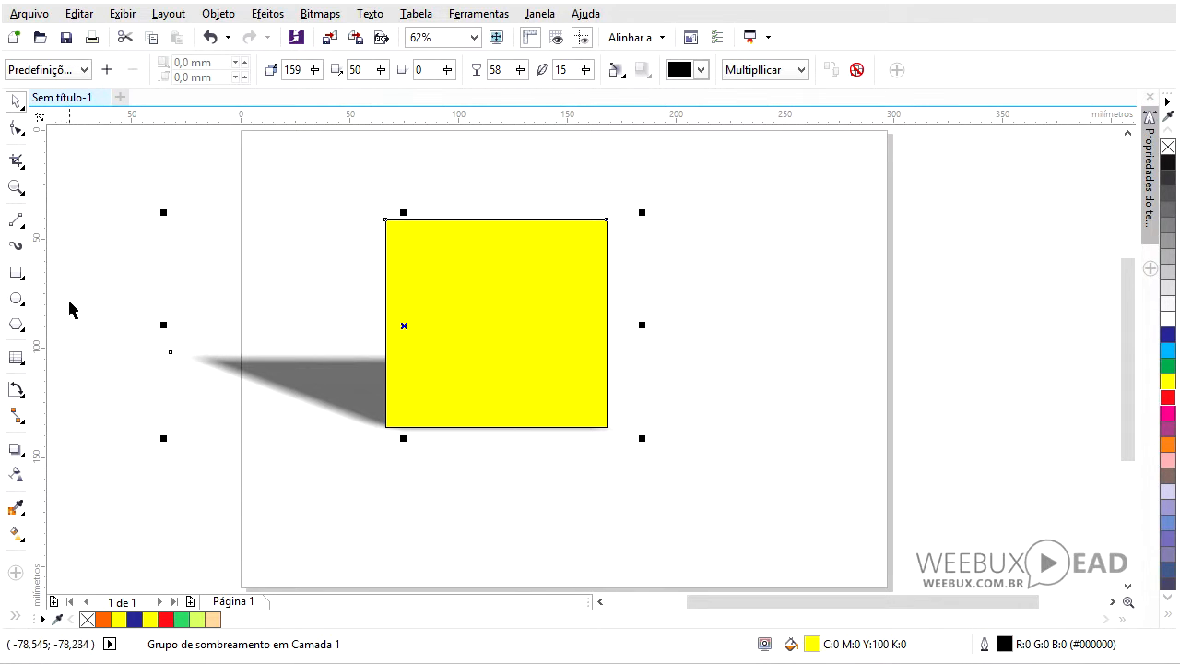
- Move the shadowed rectangle down and to the right, then delete it
{"action": "left_click", "coordinate": [26, 457]}
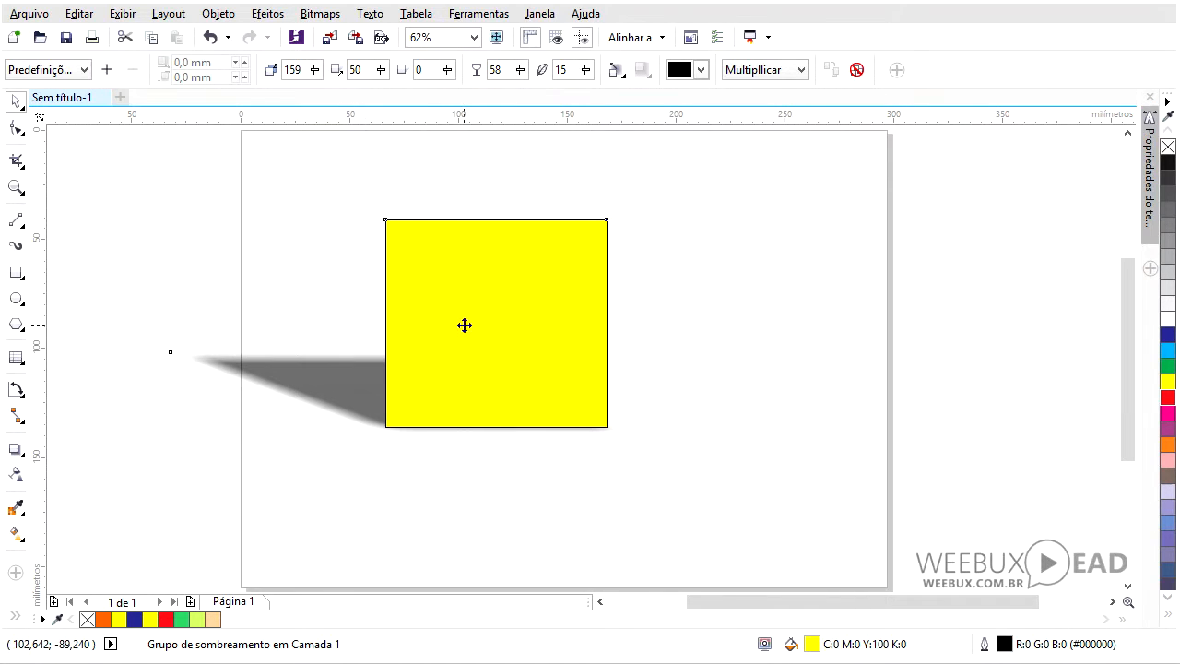
{"action": "left_click_drag", "start_coordinate": [464, 324], "coordinate": [517, 376]}
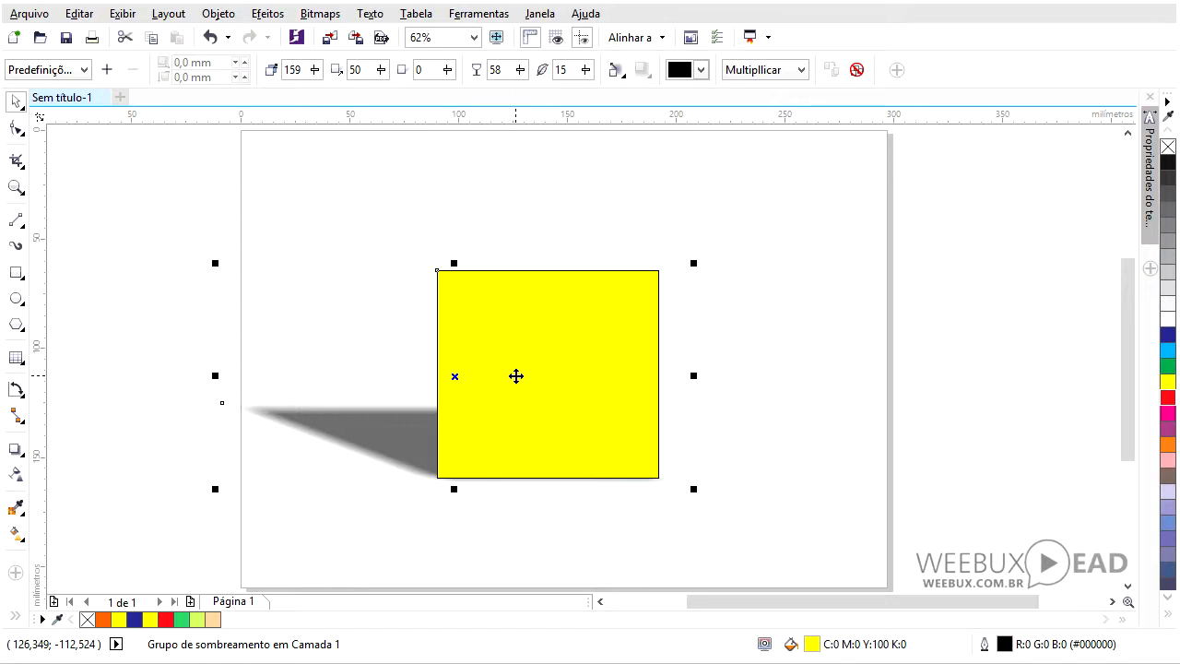
{"action": "key", "text": "Delete"}
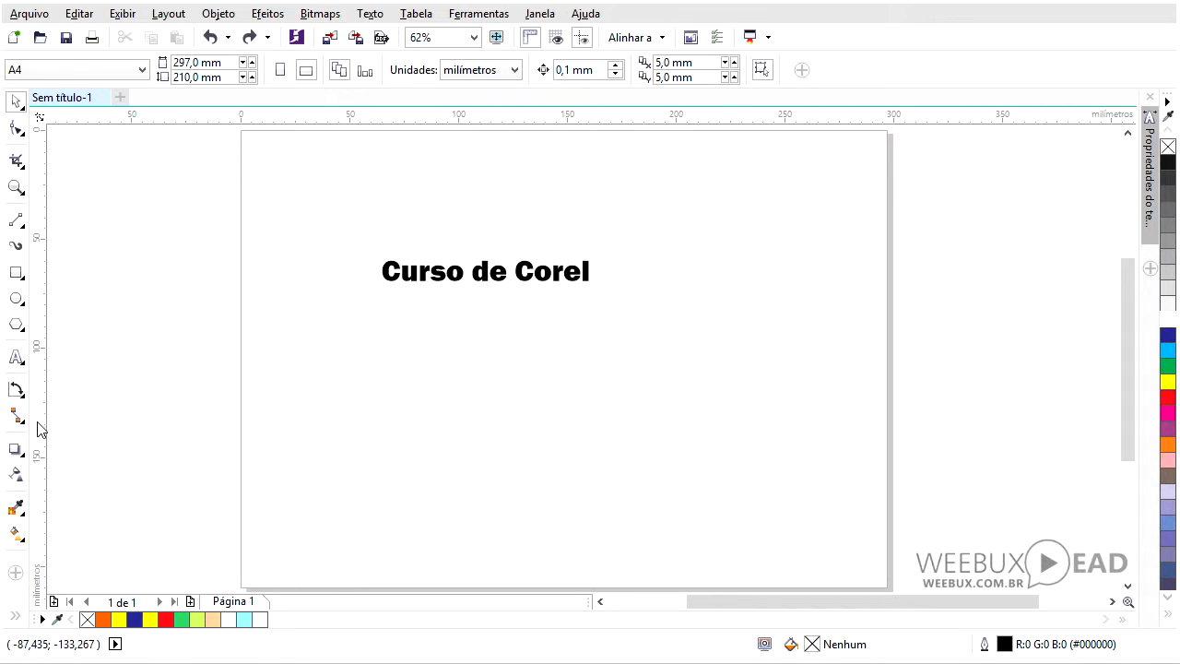
- Apply a contour to the Curso de Corel text by dragging outward from it with the Contour tool
{"action": "left_click", "coordinate": [22, 457]}
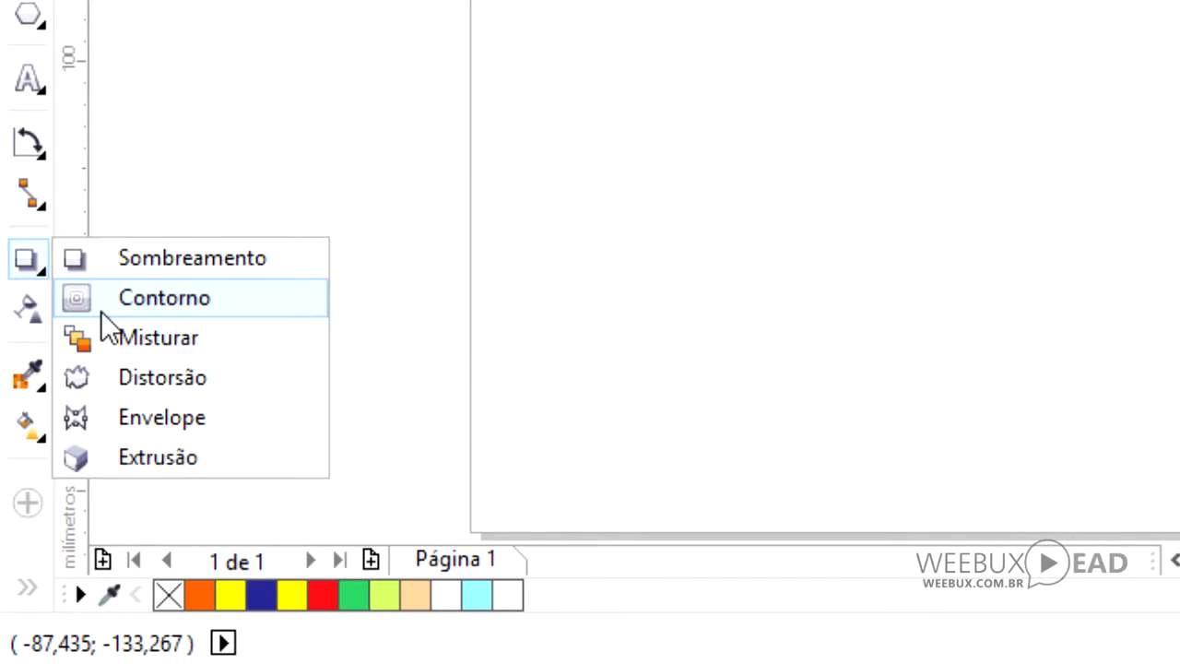
{"action": "left_click", "coordinate": [103, 314]}
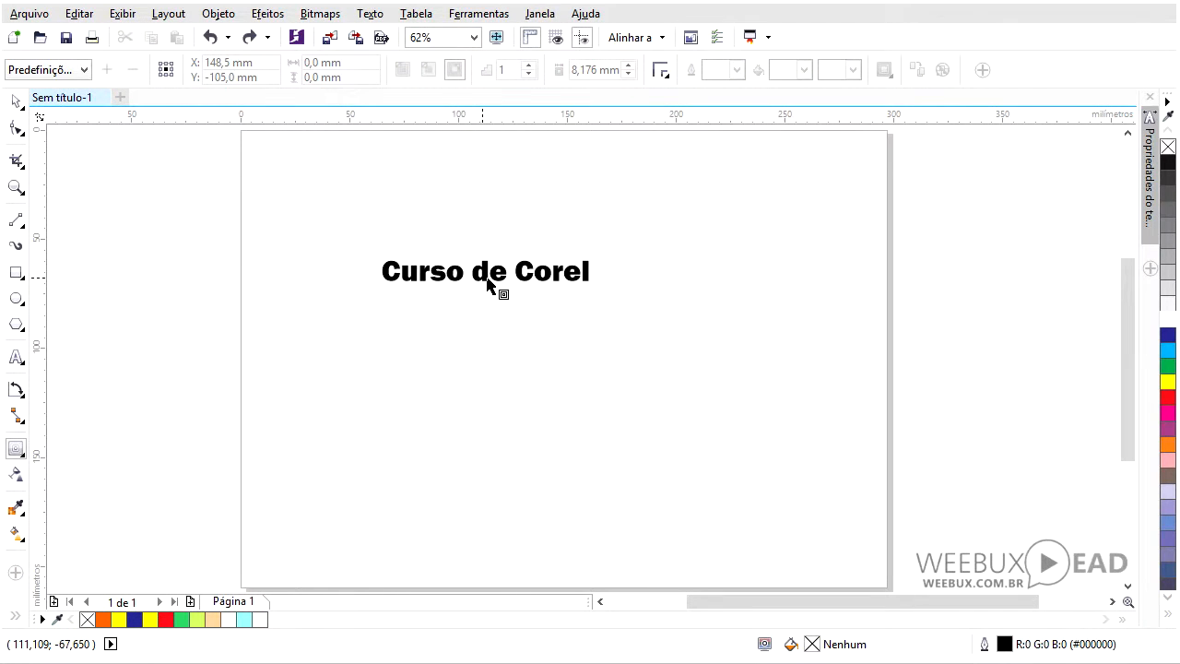
{"action": "left_click", "coordinate": [489, 284]}
{"action": "left_click_drag", "start_coordinate": [480, 284], "coordinate": [479, 303]}
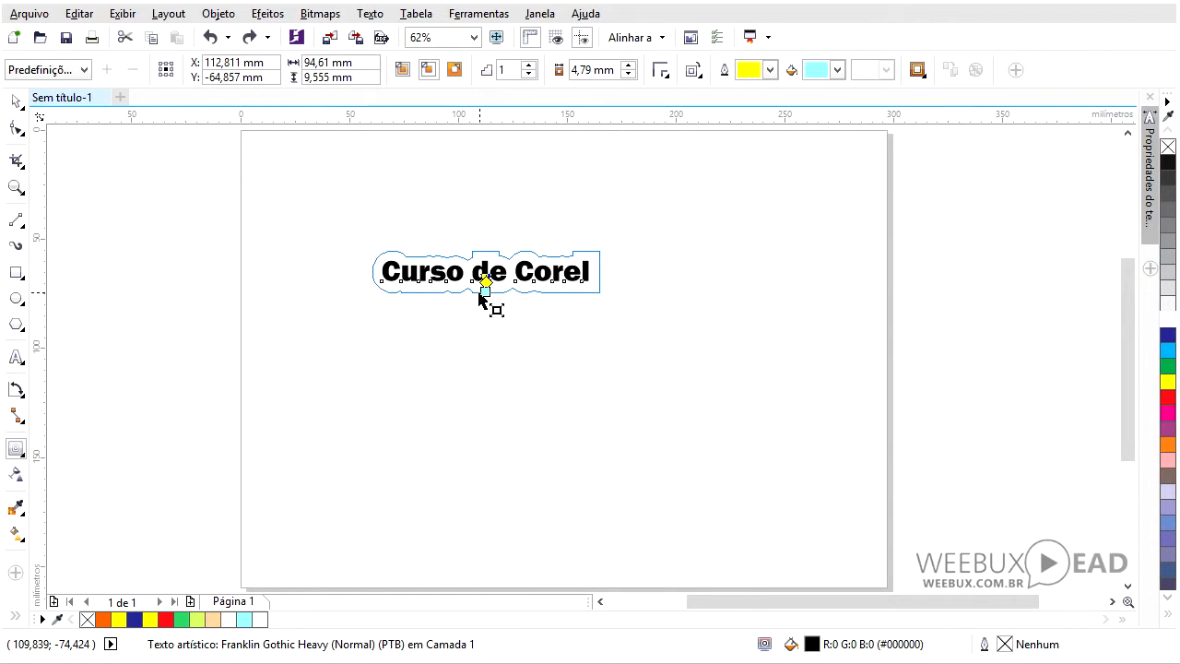
- Set the contour's fill colour to red
{"action": "left_click", "coordinate": [837, 70]}
{"action": "left_click", "coordinate": [832, 118]}
{"action": "left_click", "coordinate": [838, 70]}
{"action": "scroll", "coordinate": [895, 121], "scroll_direction": "up", "scroll_amount": 1}
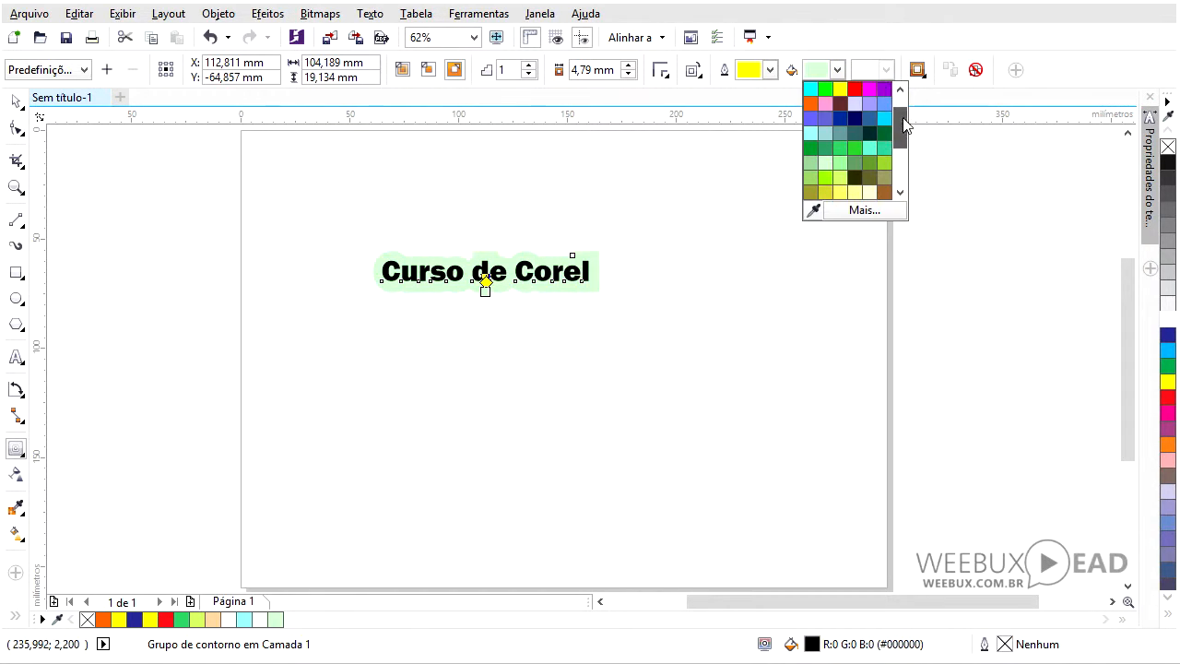
{"action": "left_click", "coordinate": [855, 88]}
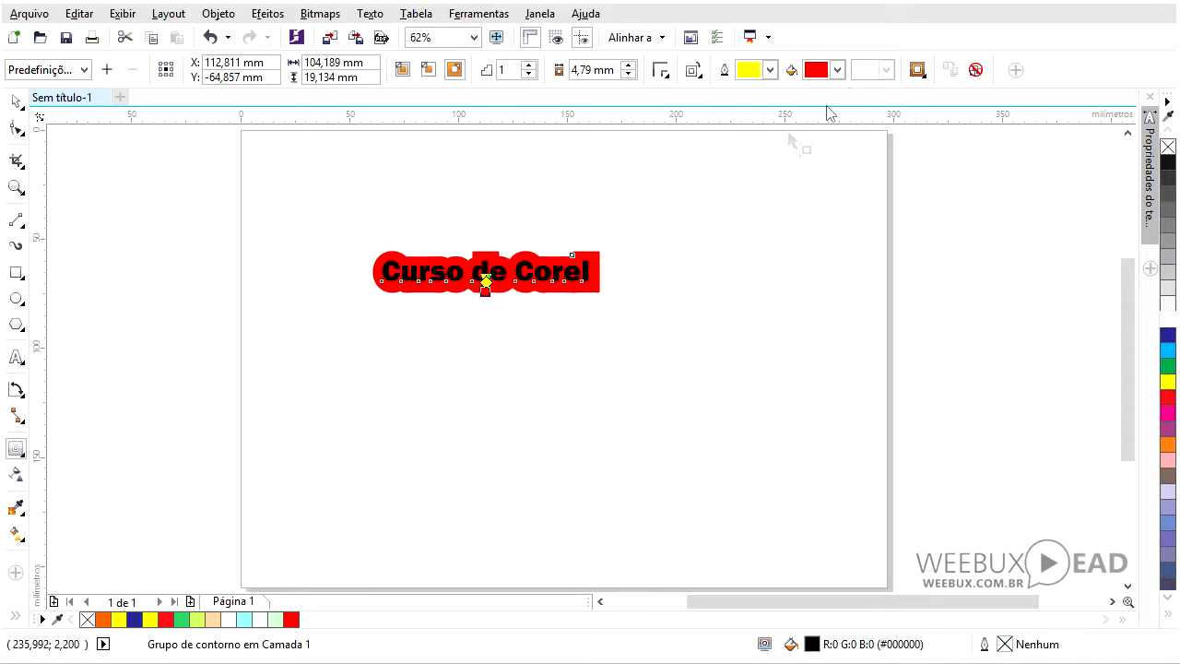
- Increase the contour steps to 2 and set the contour offset to 3.79 mm
{"action": "left_click", "coordinate": [531, 67]}
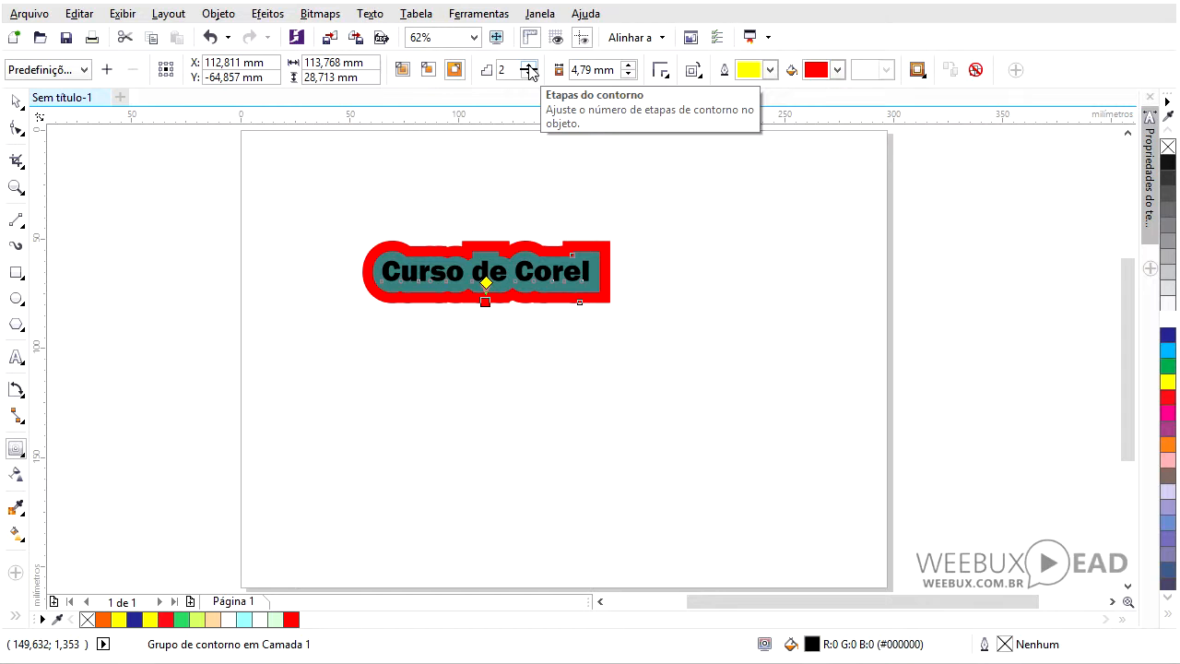
{"action": "left_click", "coordinate": [628, 67]}
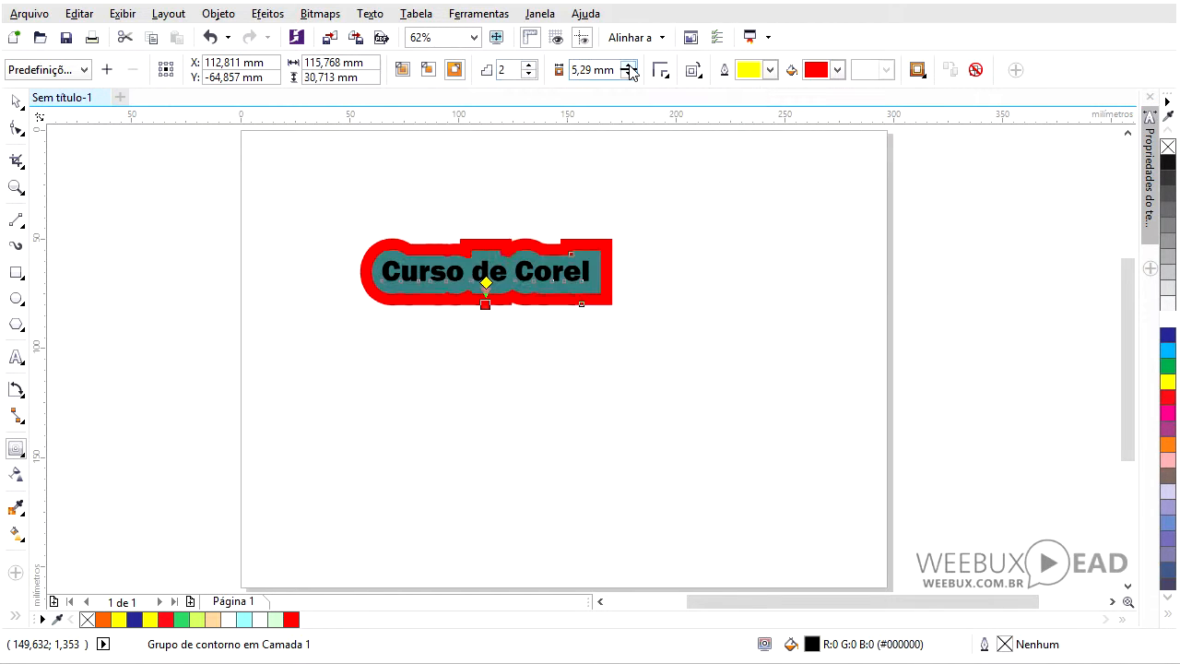
{"action": "left_click", "coordinate": [628, 74]}
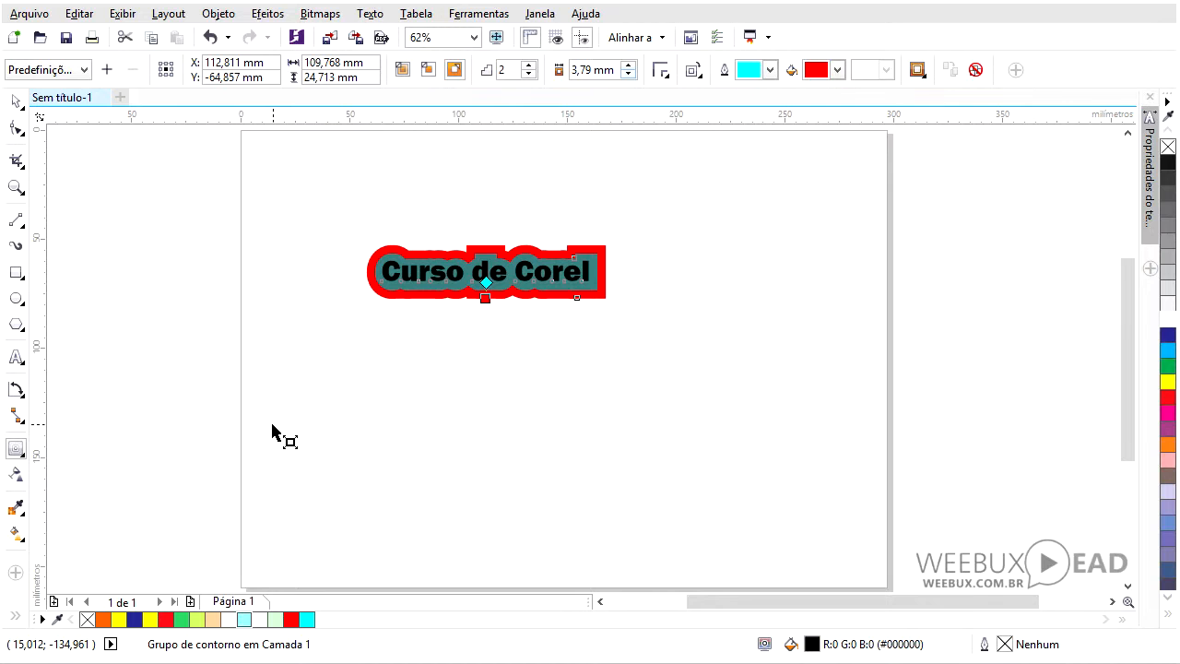
- Select the contoured text and delete it
{"action": "left_click", "coordinate": [22, 456]}
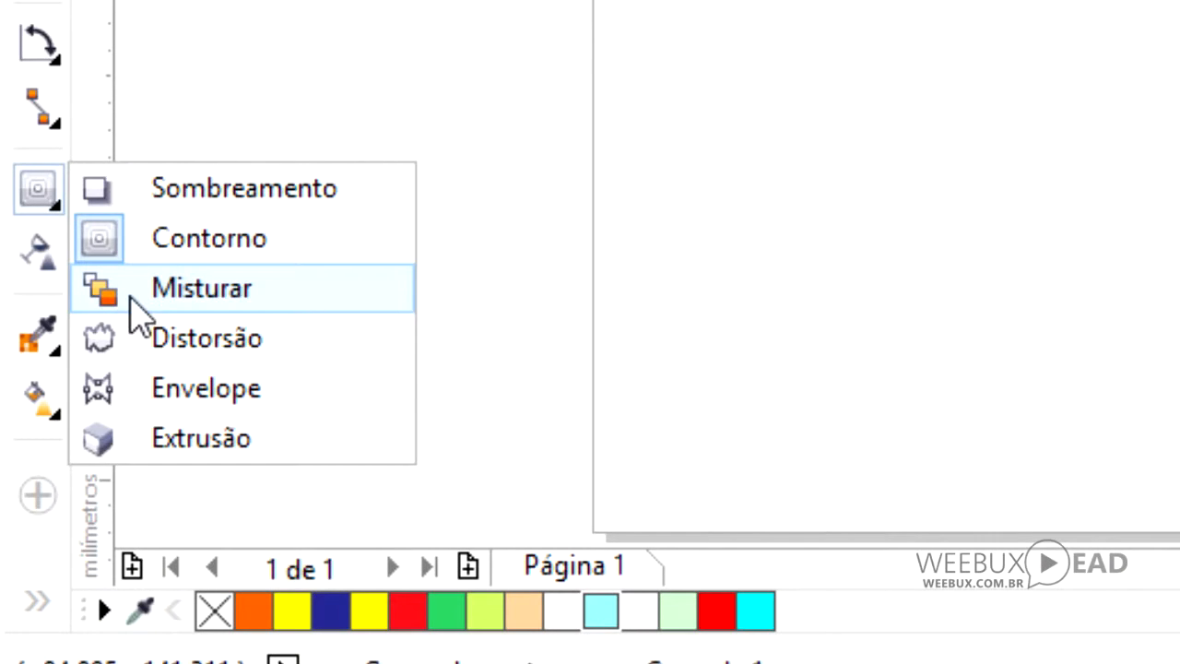
{"action": "left_click", "coordinate": [53, 489]}
{"action": "left_click_drag", "start_coordinate": [294, 174], "coordinate": [701, 383]}
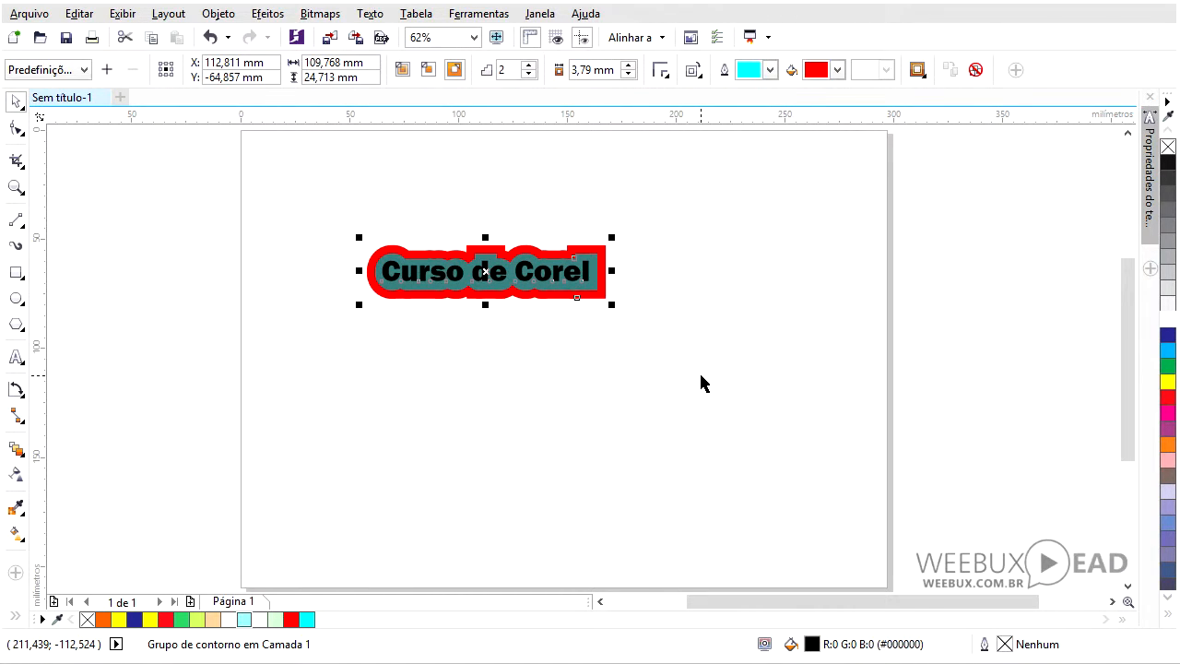
{"action": "key", "text": "Delete"}
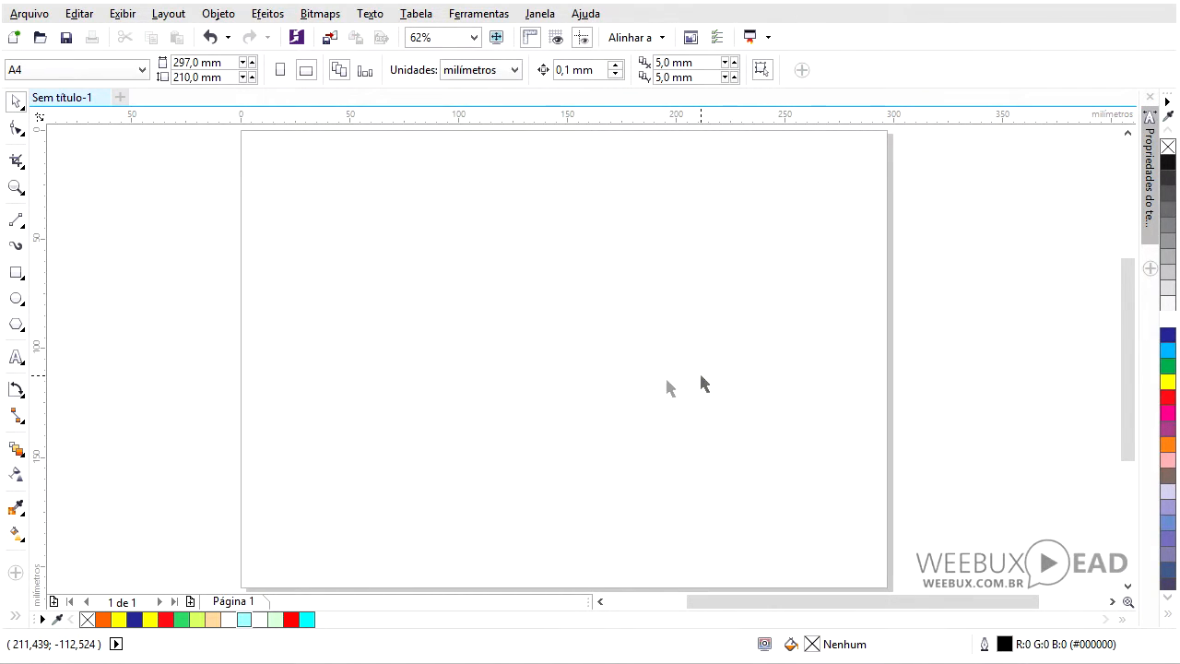
- Draw a square on the left and a circle about 59 mm in diameter on the right
{"action": "left_click", "coordinate": [17, 273]}
{"action": "left_click_drag", "start_coordinate": [297, 255], "coordinate": [429, 387]}
{"action": "key", "text": "F7"}
{"action": "left_click_drag", "start_coordinate": [604, 267], "coordinate": [729, 396]}
{"action": "left_click_drag", "start_coordinate": [669, 330], "coordinate": [649, 312]}
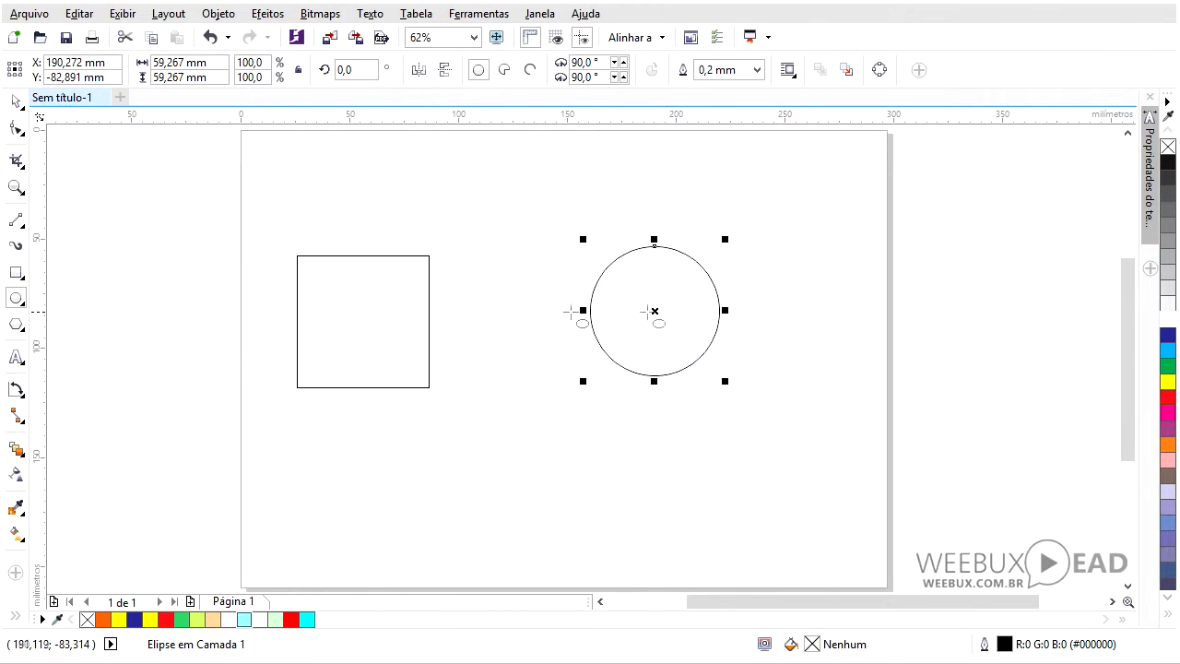
- Blend the square into the circle with the Blend tool and fill the blend with cyan
{"action": "left_click", "coordinate": [17, 450]}
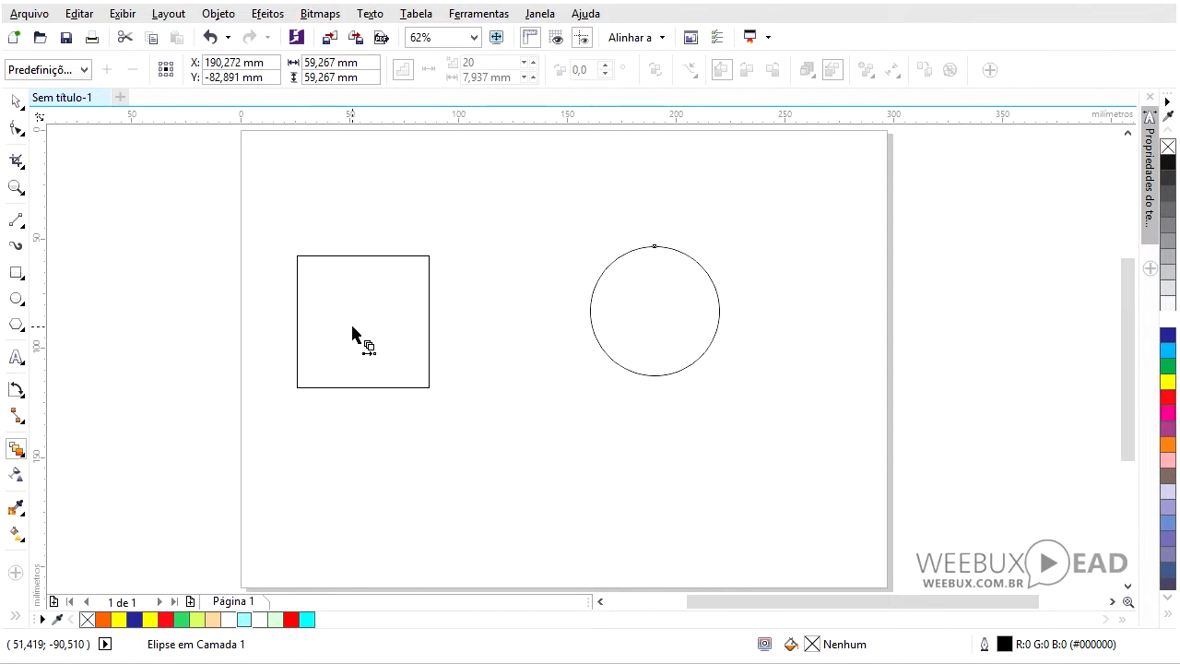
{"action": "left_click_drag", "start_coordinate": [352, 326], "coordinate": [633, 330]}
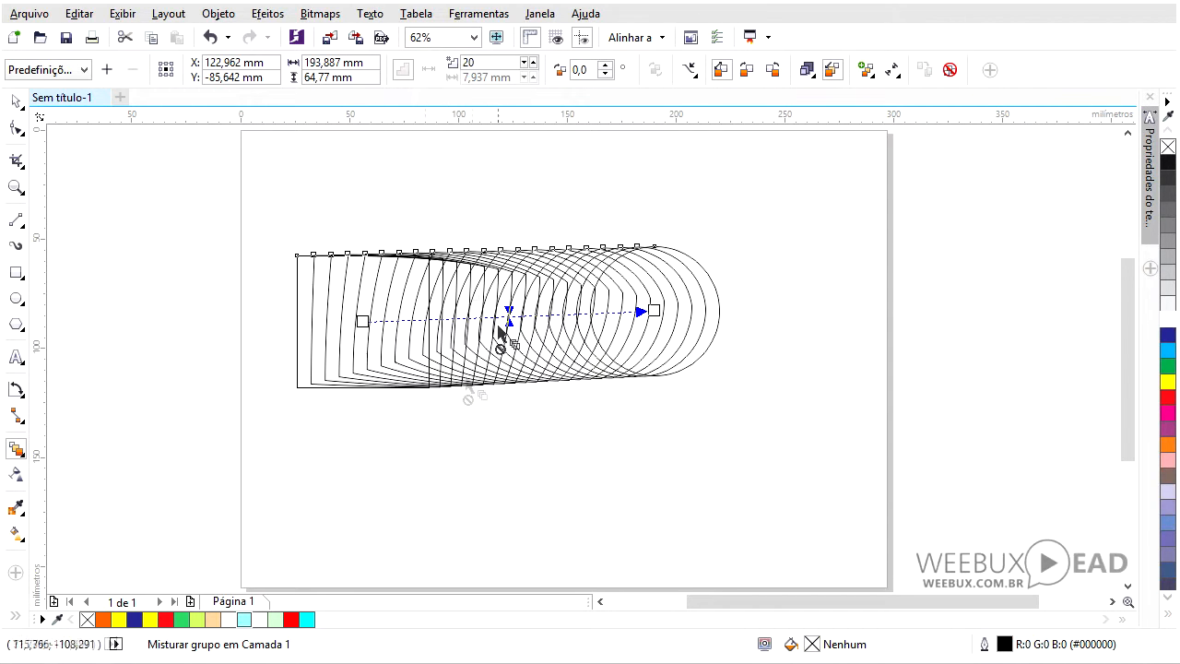
{"action": "left_click", "coordinate": [16, 102]}
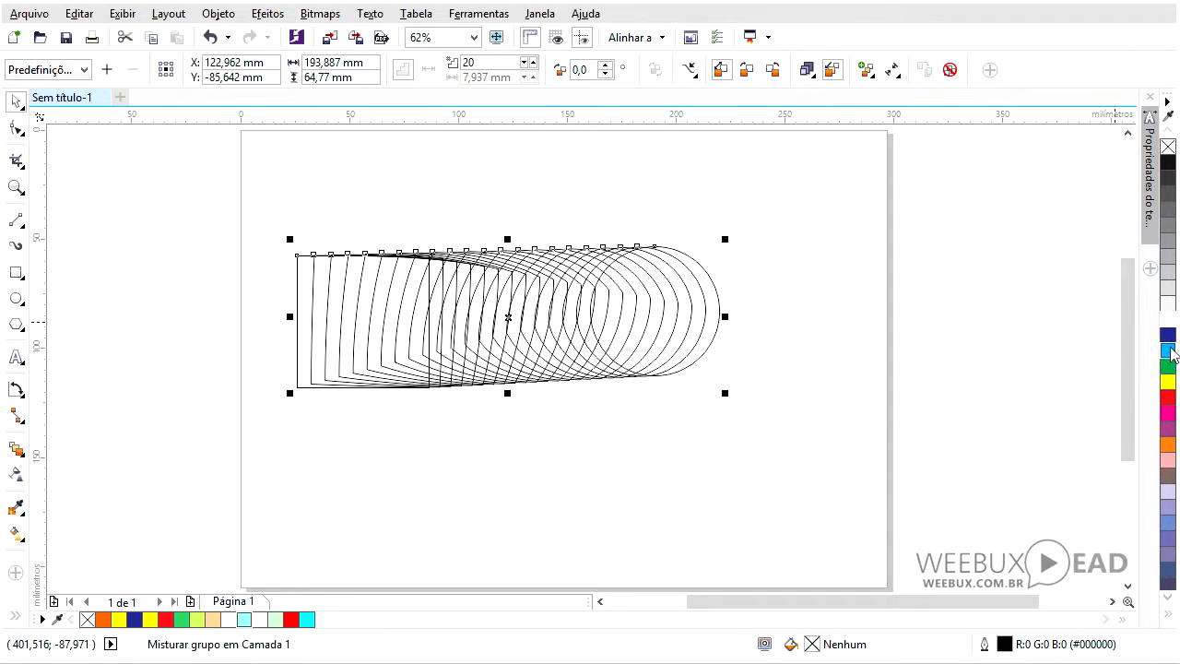
{"action": "left_click_drag", "start_coordinate": [1169, 351], "coordinate": [533, 359]}
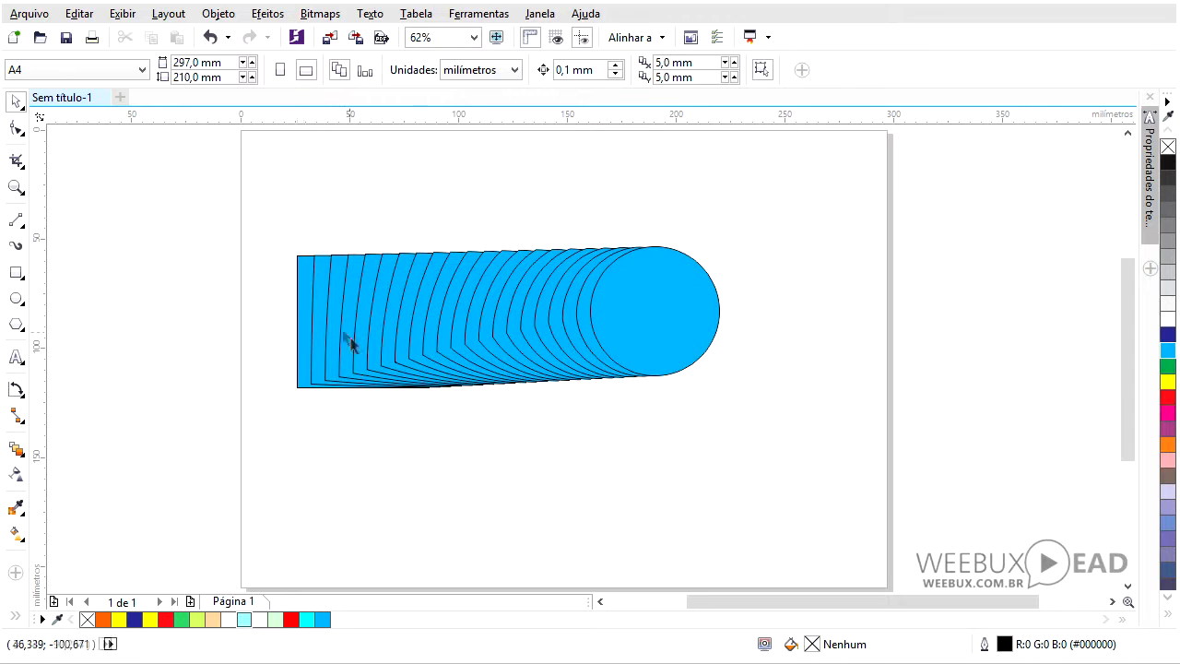
{"action": "left_click_drag", "start_coordinate": [629, 314], "coordinate": [518, 463]}
{"action": "key", "text": "ctrl+z"}
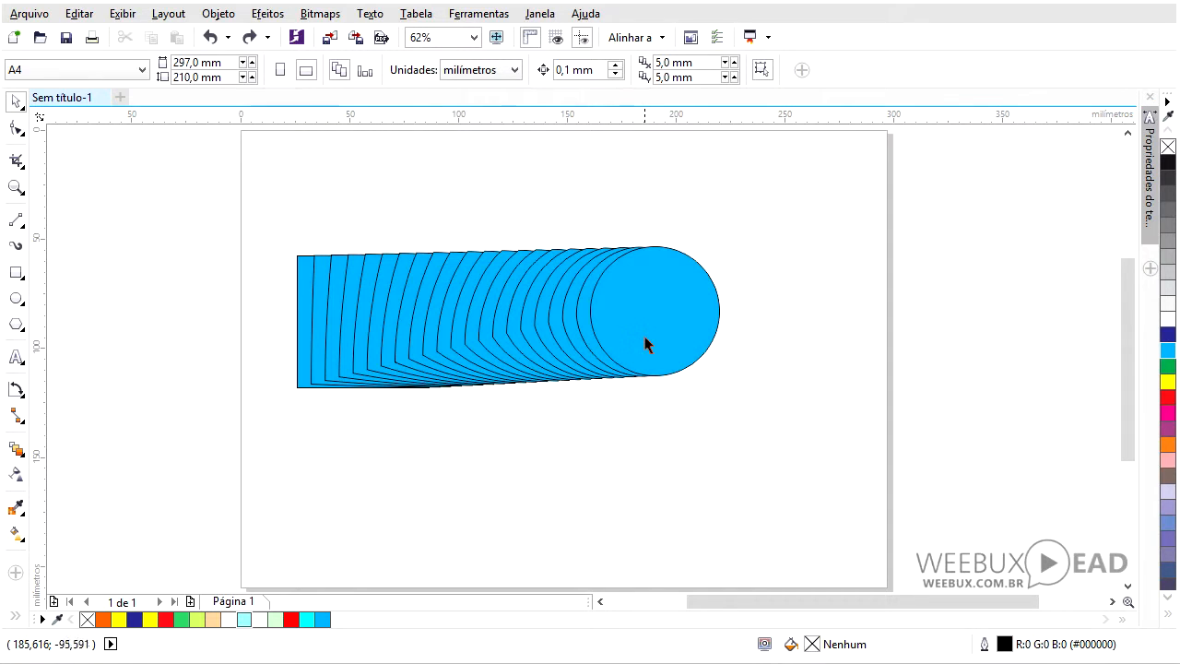
- Move the blend's circle down and to the right, then increase the number of blend steps
{"action": "left_click_drag", "start_coordinate": [645, 342], "coordinate": [726, 470]}
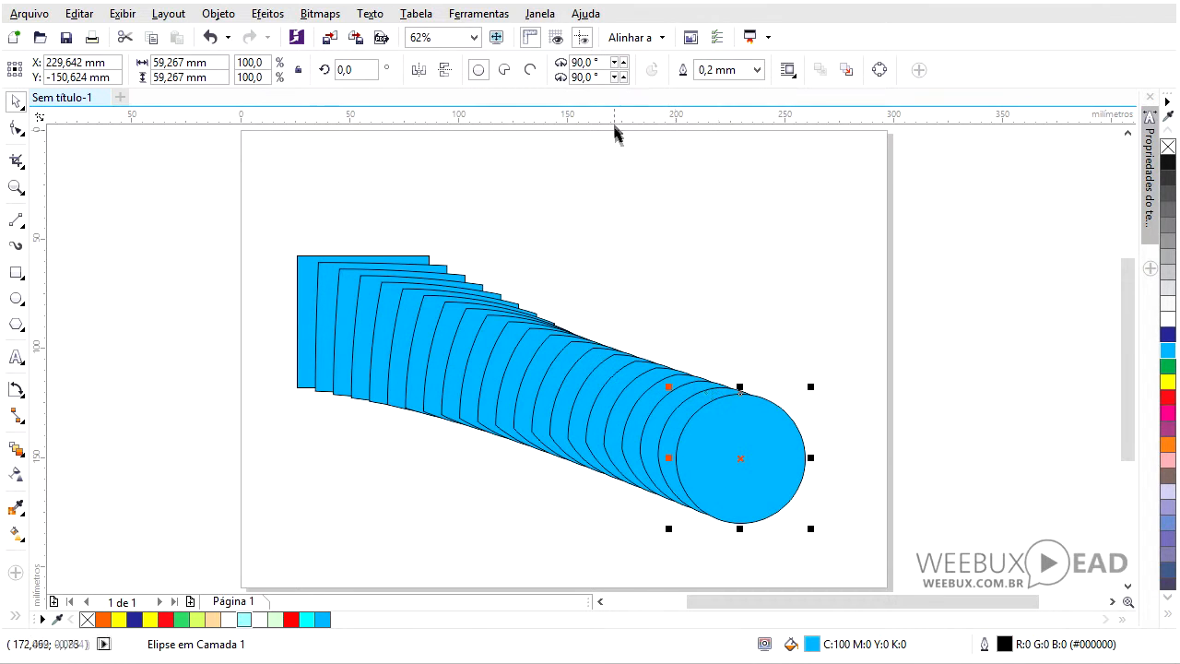
{"action": "left_click_drag", "start_coordinate": [225, 218], "coordinate": [840, 579]}
{"action": "left_click", "coordinate": [533, 62]}
{"action": "left_click", "coordinate": [533, 61]}
{"action": "left_click", "coordinate": [533, 62]}
{"action": "left_click", "coordinate": [532, 62]}
{"action": "left_click", "coordinate": [533, 62]}
{"action": "left_click", "coordinate": [533, 62]}
{"action": "left_click", "coordinate": [533, 62]}
{"action": "left_click", "coordinate": [533, 61]}
{"action": "left_click", "coordinate": [532, 62]}
{"action": "left_click", "coordinate": [533, 62]}
{"action": "left_click", "coordinate": [533, 62]}
{"action": "left_click", "coordinate": [533, 61]}
{"action": "left_click", "coordinate": [533, 62]}
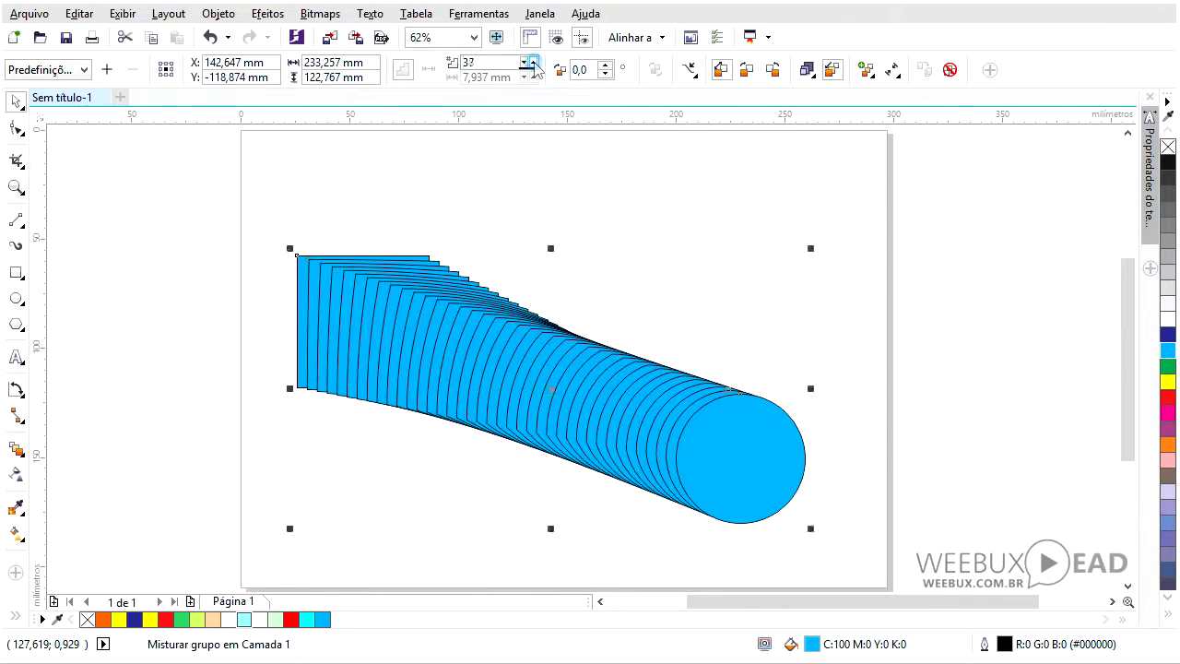
{"action": "left_click", "coordinate": [533, 62]}
{"action": "left_click", "coordinate": [533, 62]}
{"action": "left_click", "coordinate": [533, 62]}
{"action": "left_click", "coordinate": [533, 62]}
{"action": "left_click", "coordinate": [533, 62]}
{"action": "left_click", "coordinate": [533, 62]}
{"action": "left_click", "coordinate": [533, 62]}
{"action": "left_click", "coordinate": [410, 179]}
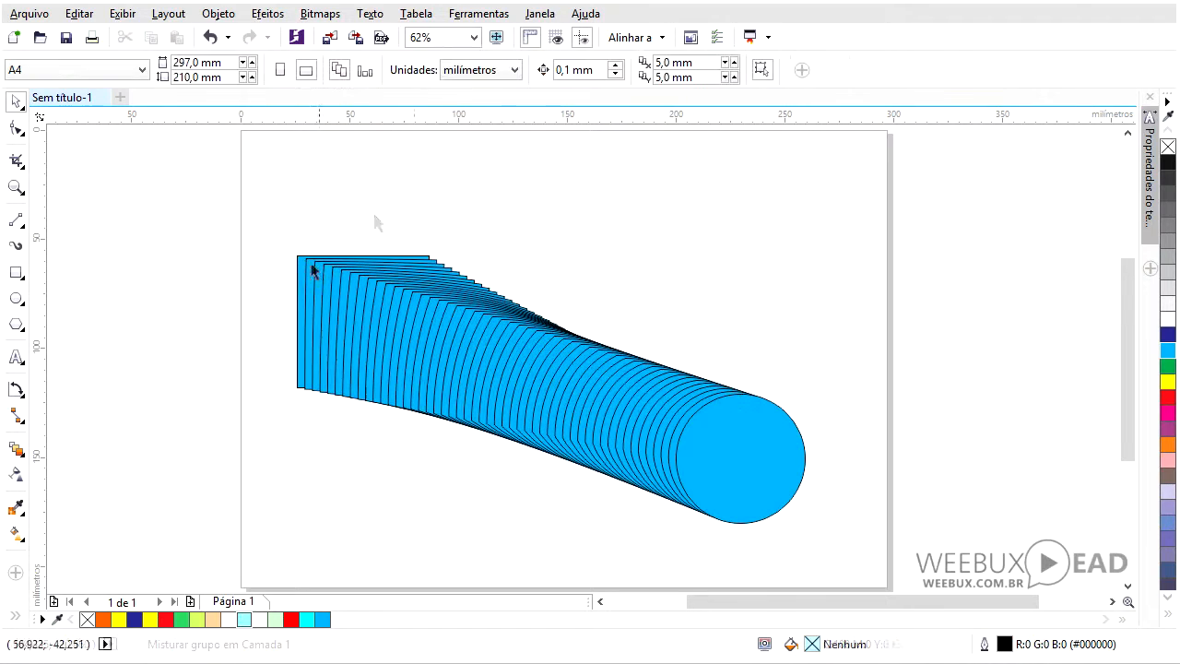
- Fill the square at the start of the blend with yellow
{"action": "left_click", "coordinate": [300, 284]}
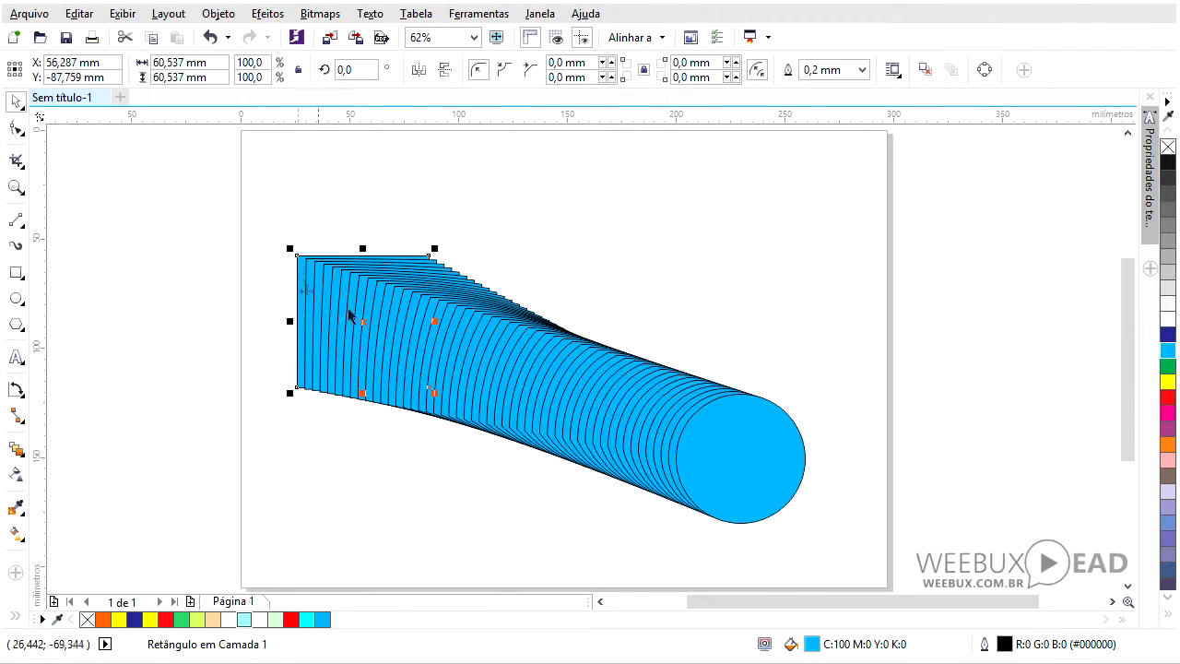
{"action": "left_click", "coordinate": [1167, 380]}
{"action": "left_click", "coordinate": [294, 286]}
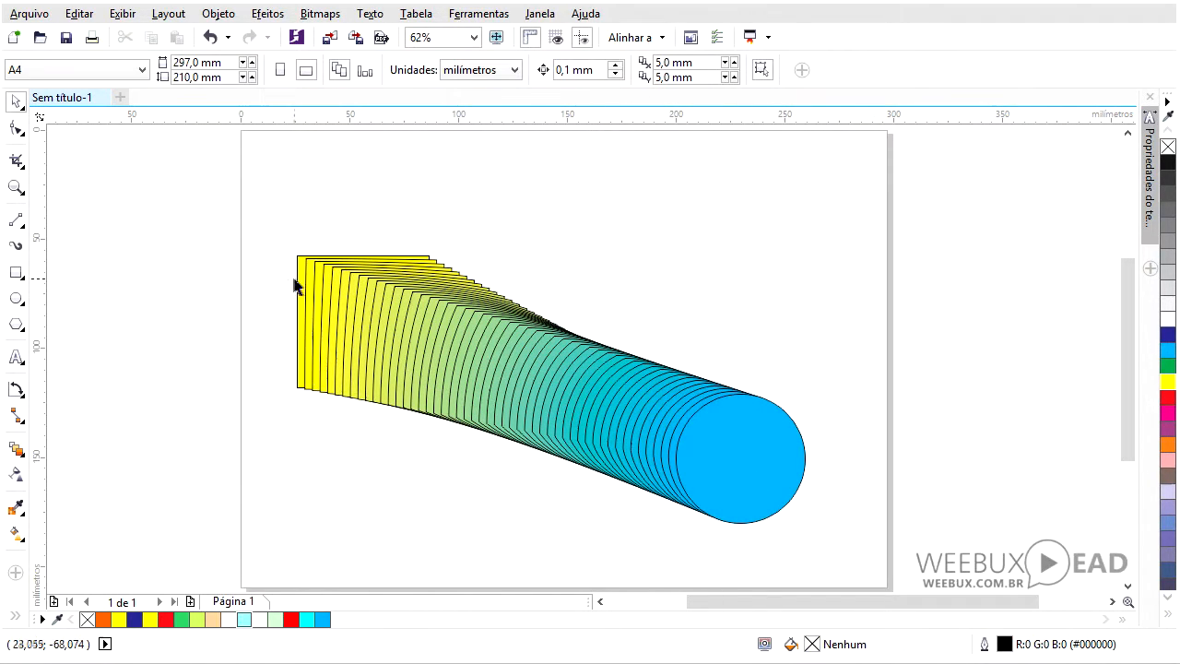
- Remove the outlines from the blend's square and circle
{"action": "left_click", "coordinate": [300, 286]}
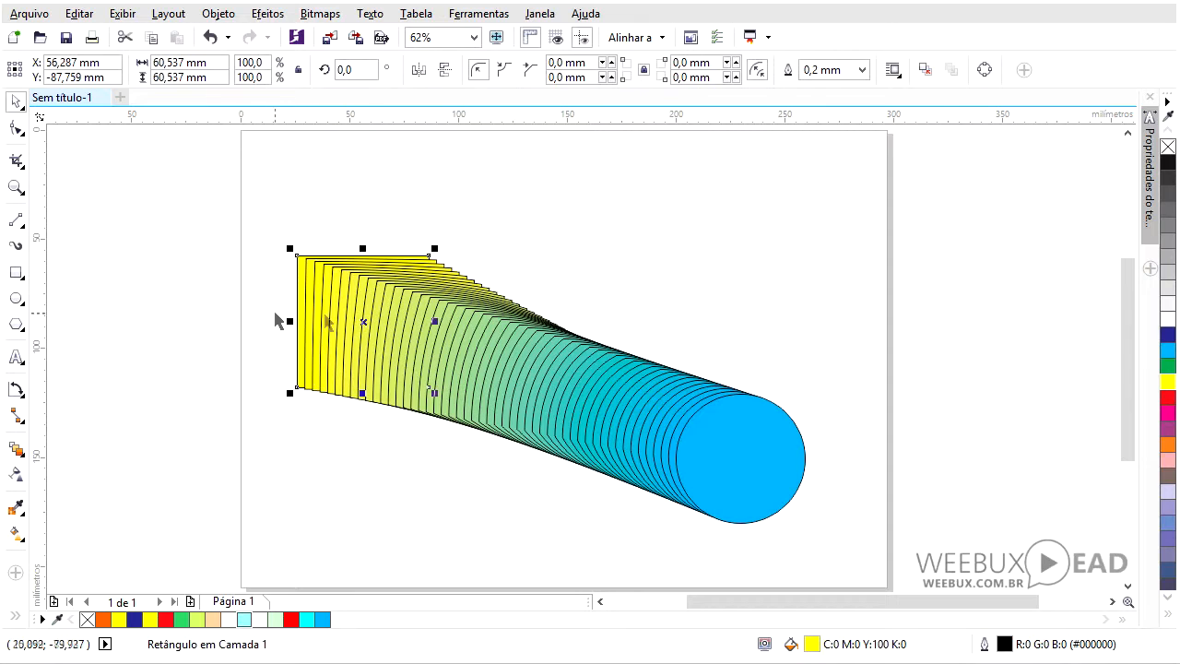
{"action": "right_click", "coordinate": [1168, 148]}
{"action": "left_click", "coordinate": [738, 336]}
{"action": "left_click", "coordinate": [743, 450]}
{"action": "right_click", "coordinate": [1168, 148]}
{"action": "left_click_drag", "start_coordinate": [229, 201], "coordinate": [846, 556]}
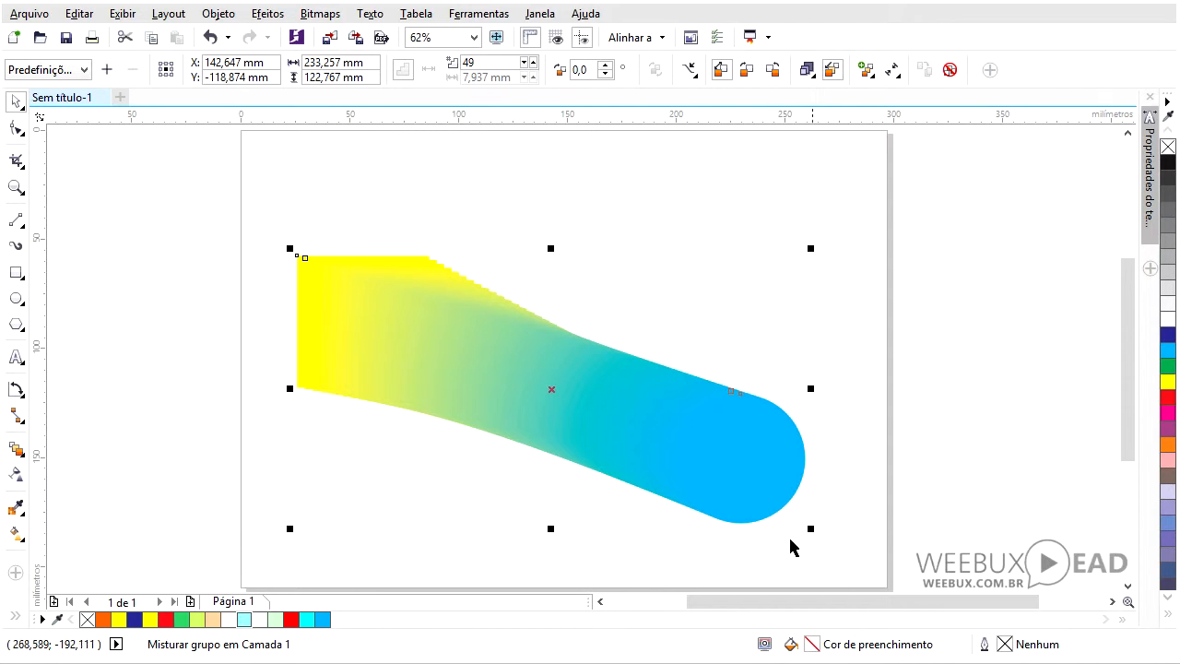
- Select the whole blend and delete it
{"action": "left_click", "coordinate": [17, 449]}
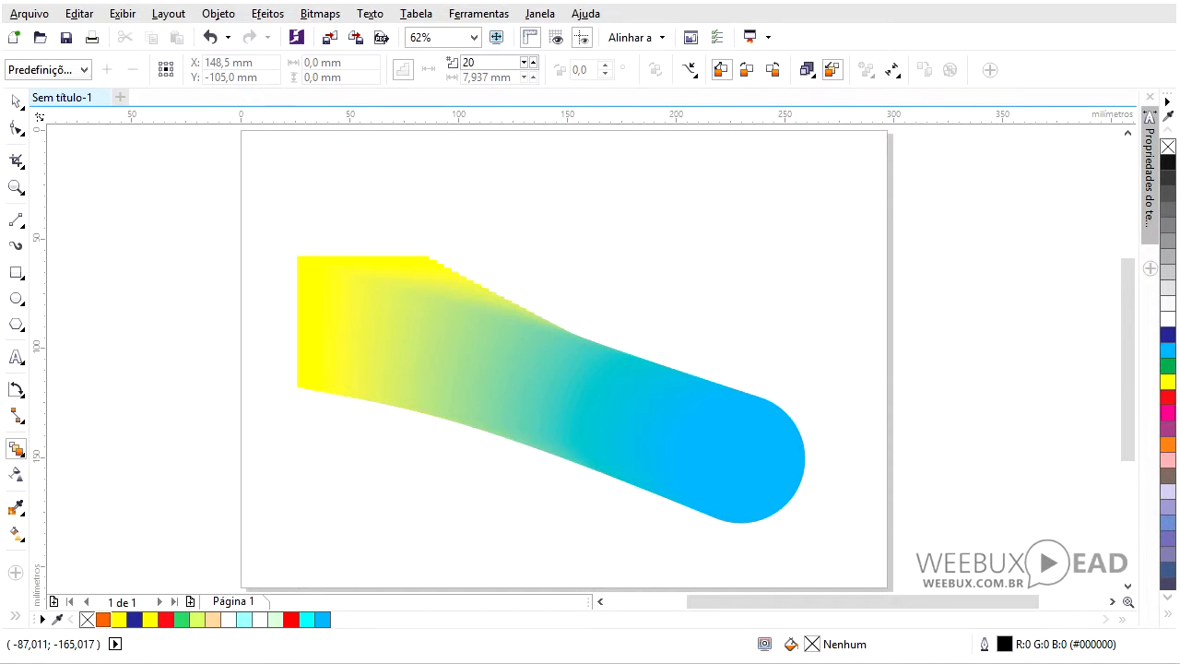
{"action": "left_click", "coordinate": [23, 457]}
{"action": "left_click", "coordinate": [72, 508]}
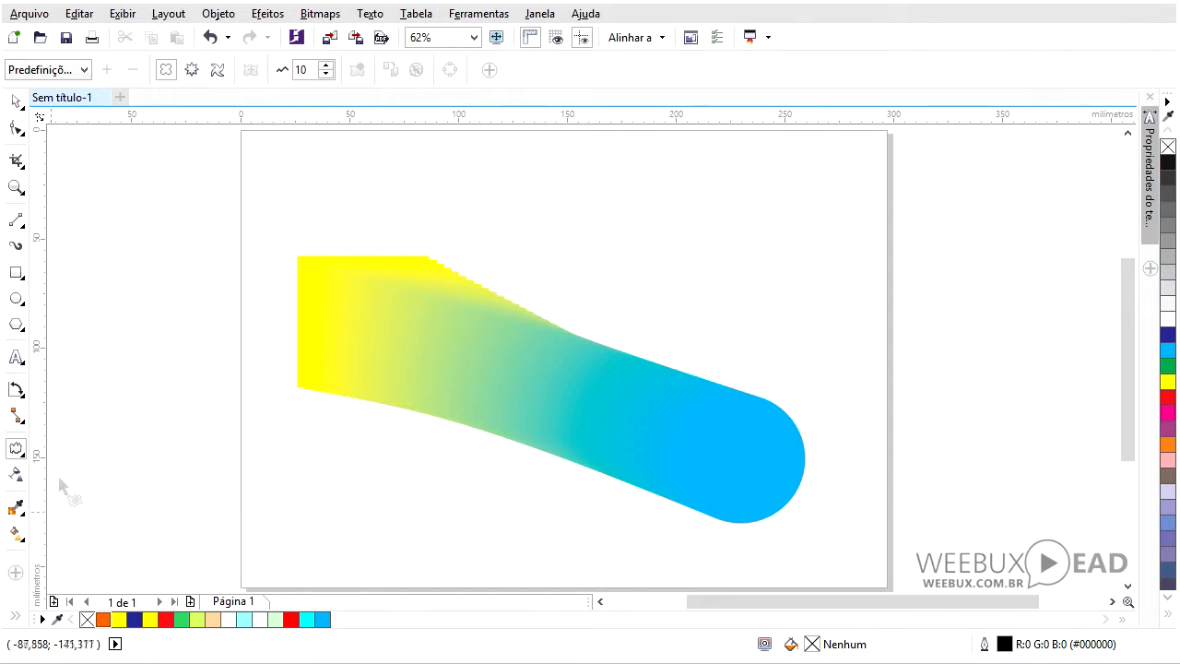
{"action": "left_click", "coordinate": [16, 101]}
{"action": "left_click_drag", "start_coordinate": [241, 208], "coordinate": [817, 511]}
{"action": "key", "text": "Delete"}
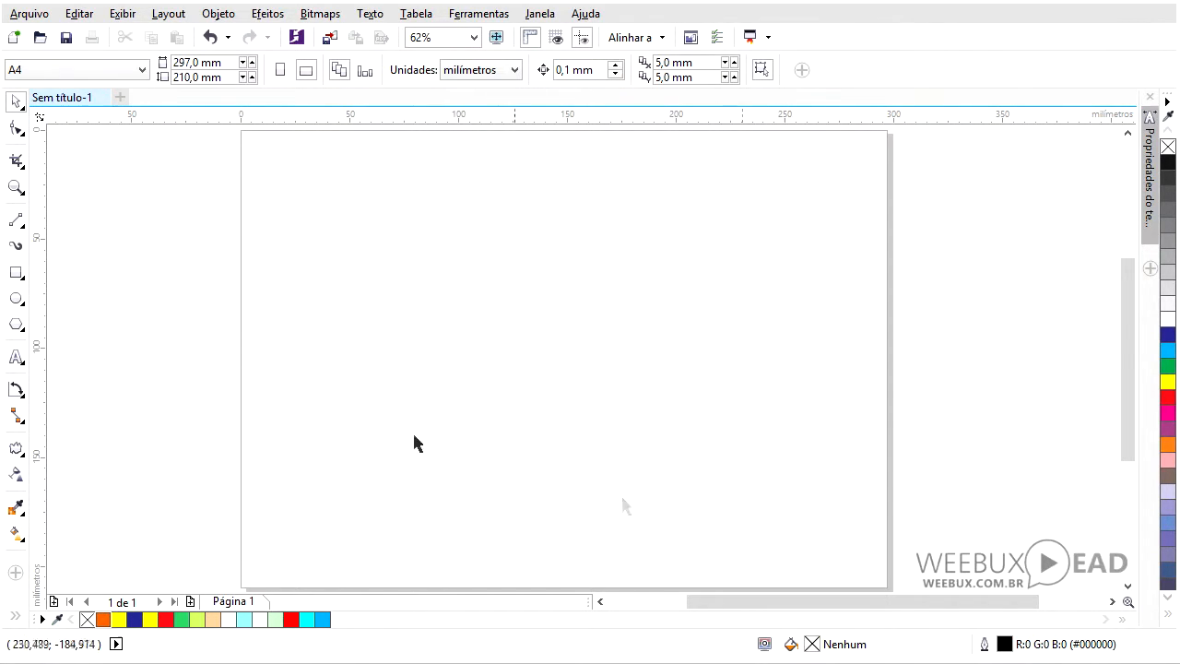
- Draw a square, try distorting it with the Distortion tool, then delete it
{"action": "left_click", "coordinate": [16, 272]}
{"action": "left_click_drag", "start_coordinate": [395, 252], "coordinate": [590, 429]}
{"action": "left_click", "coordinate": [15, 450]}
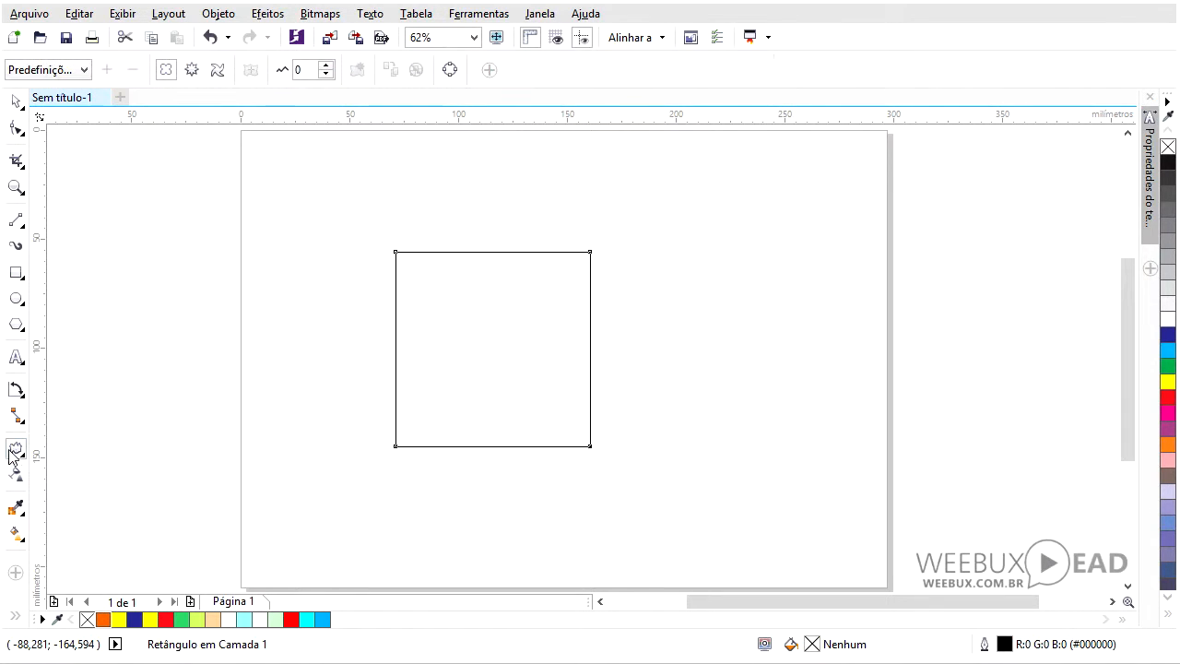
{"action": "left_click_drag", "start_coordinate": [456, 359], "coordinate": [399, 413]}
{"action": "left_click_drag", "start_coordinate": [541, 353], "coordinate": [446, 471]}
{"action": "left_click_drag", "start_coordinate": [407, 372], "coordinate": [354, 449]}
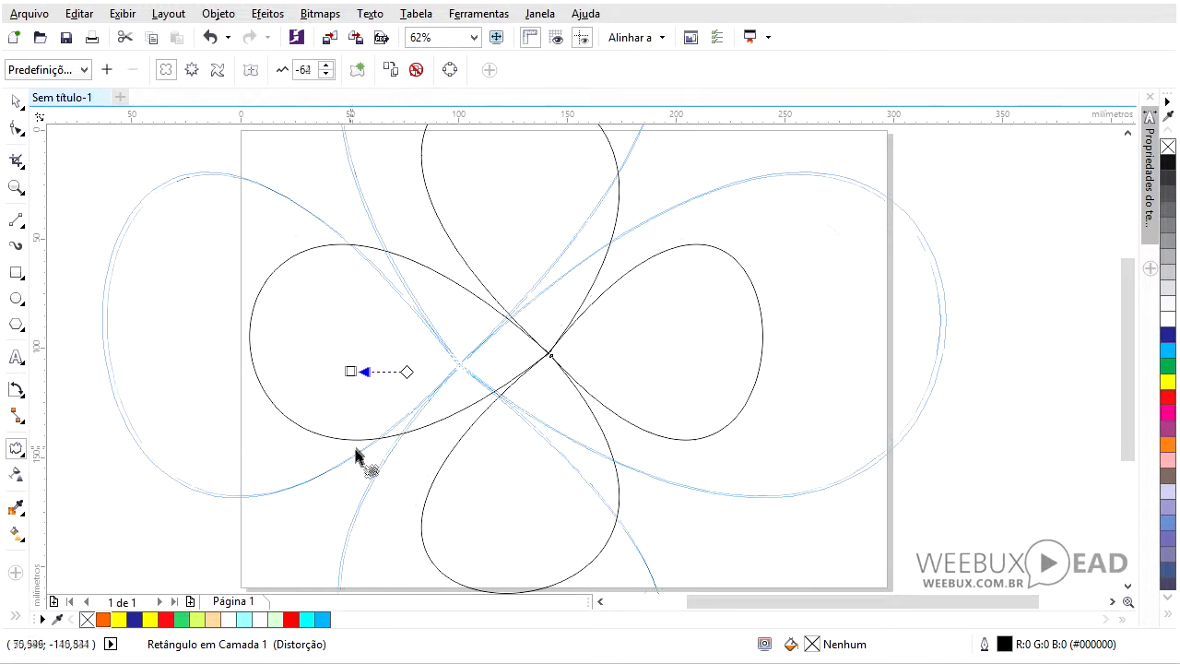
{"action": "left_click", "coordinate": [15, 100]}
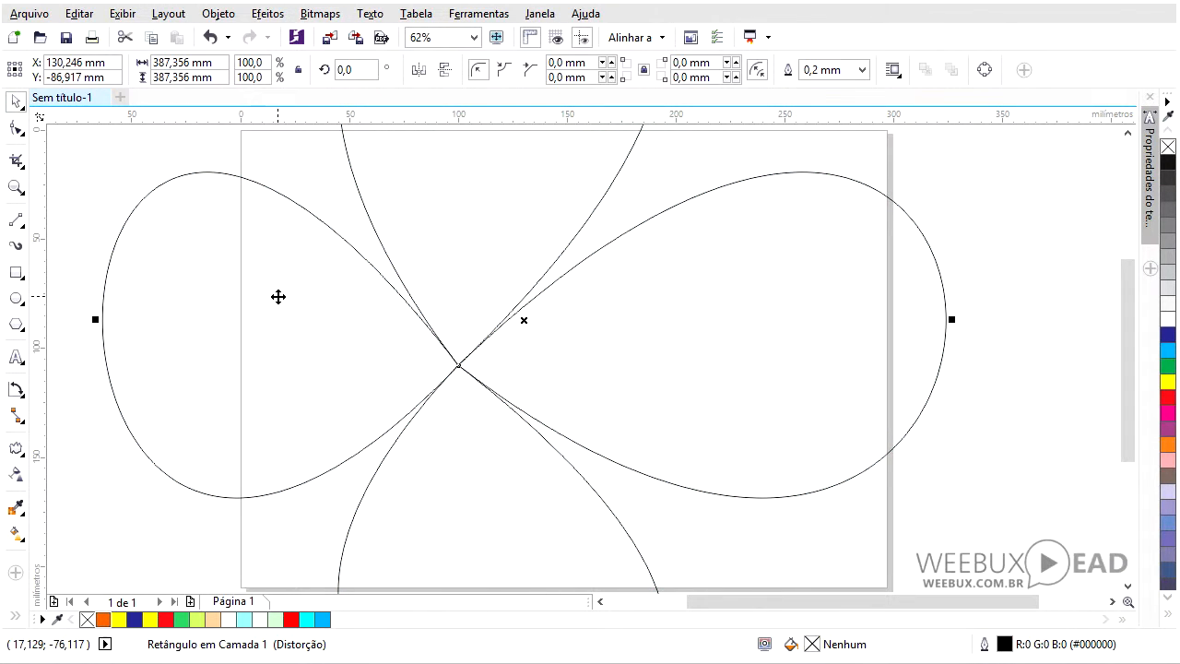
{"action": "key", "text": "Delete"}
- Draw a circle about 96 mm across and push-distort it into a four-pointed star shape
{"action": "key", "text": "F7"}
{"action": "left_click_drag", "start_coordinate": [370, 265], "coordinate": [578, 482]}
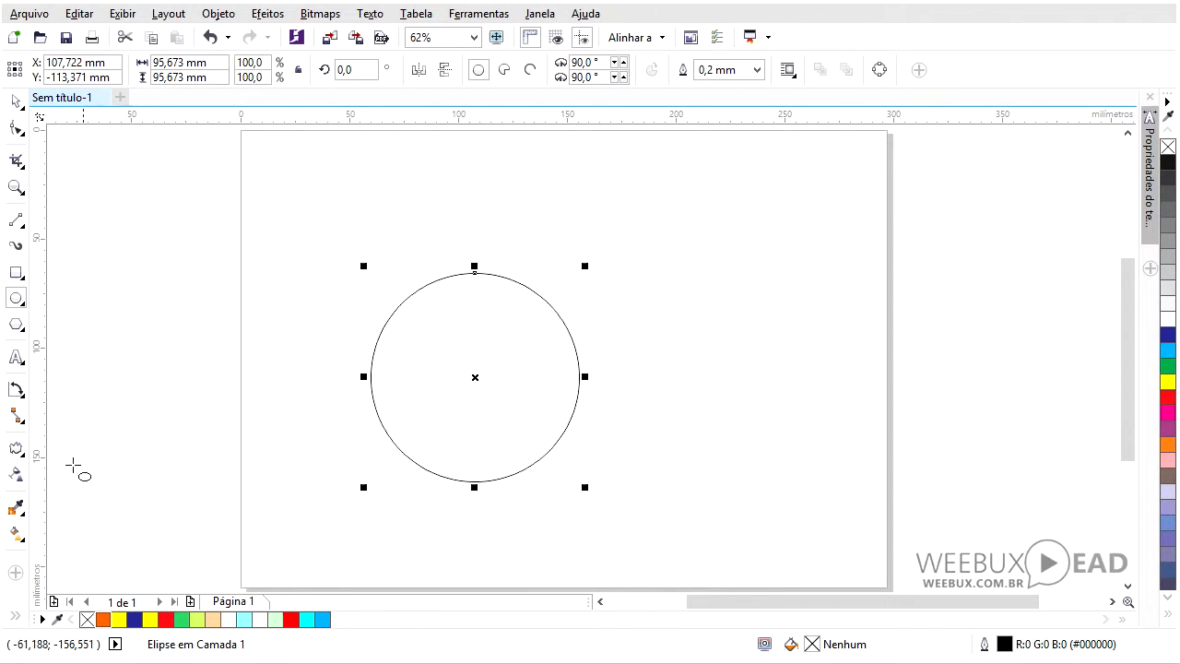
{"action": "left_click", "coordinate": [16, 449]}
{"action": "left_click_drag", "start_coordinate": [408, 428], "coordinate": [374, 477]}
{"action": "left_click_drag", "start_coordinate": [369, 410], "coordinate": [456, 411]}
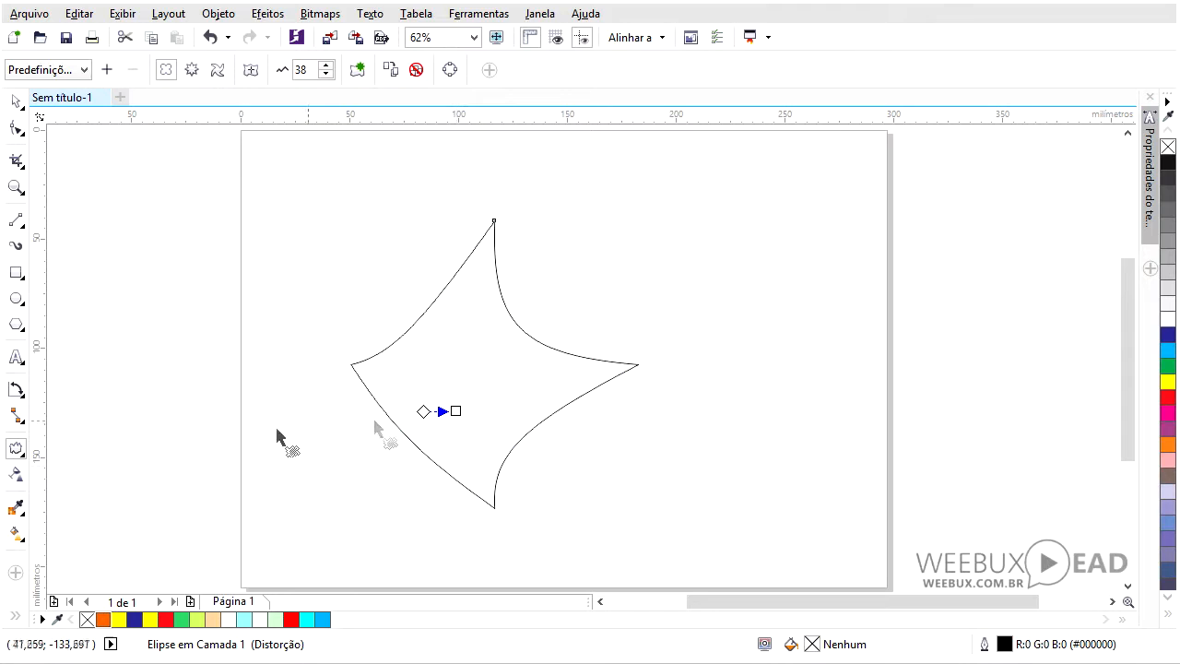
- Draw a rectangle to the left of the distorted shape, then select the distorted shape
{"action": "left_click", "coordinate": [21, 108]}
{"action": "left_click", "coordinate": [108, 431]}
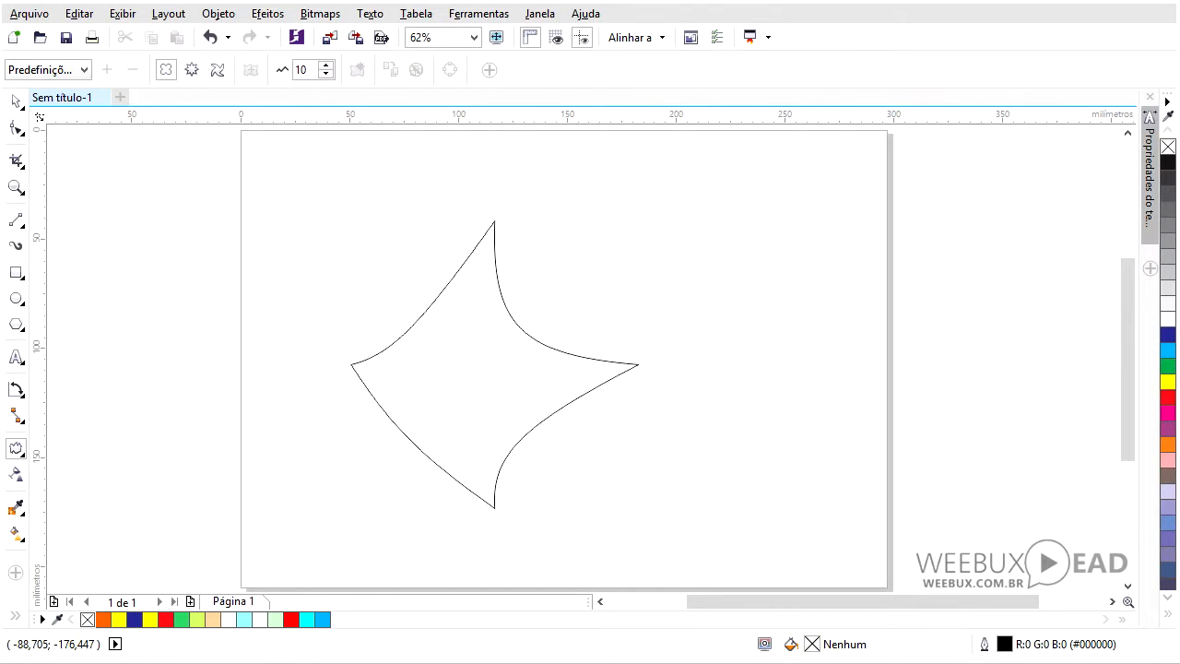
{"action": "left_click", "coordinate": [24, 456]}
{"action": "mouse_move", "coordinate": [17, 448]}
{"action": "left_click", "coordinate": [97, 358]}
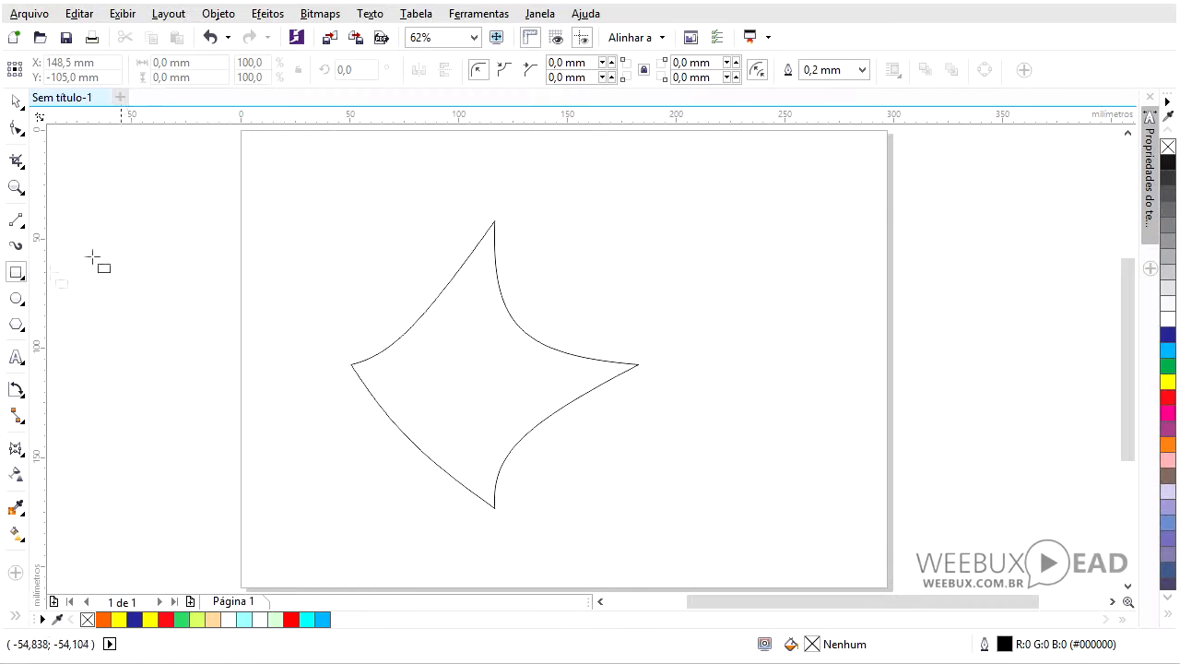
{"action": "mouse_move", "coordinate": [156, 215]}
{"action": "left_mouse_down"}
{"action": "mouse_move", "coordinate": [247, 326]}
{"action": "mouse_move", "coordinate": [326, 359]}
{"action": "left_mouse_up"}
{"action": "left_click", "coordinate": [430, 362]}
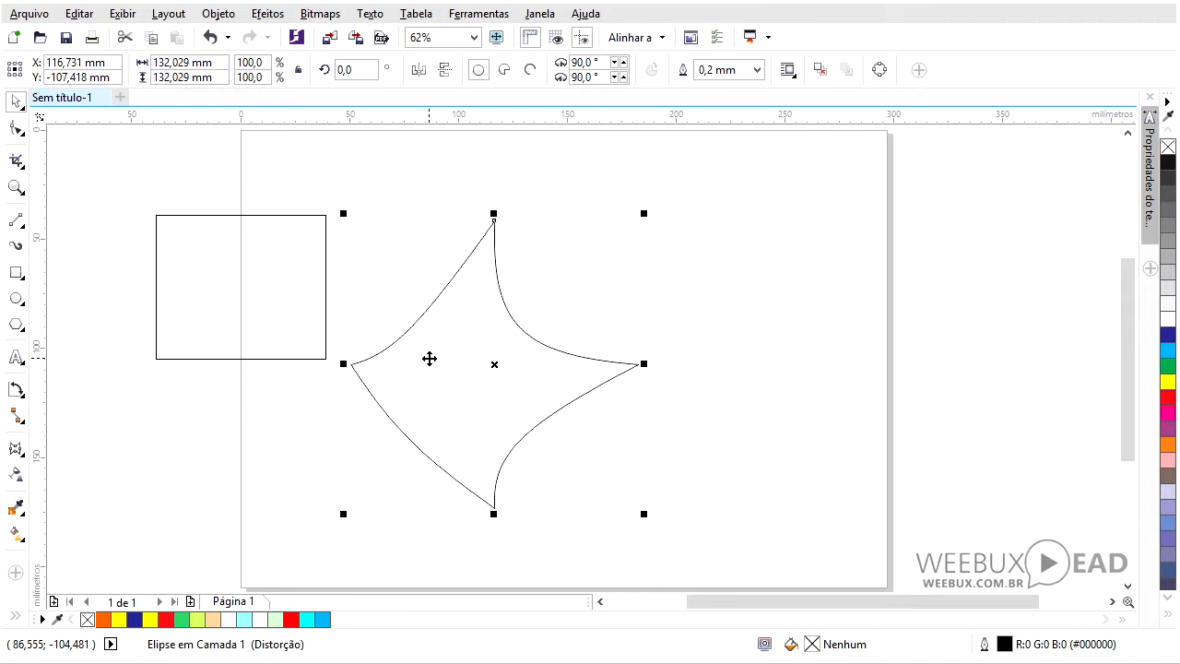
- Delete the distorted star shape and move the rectangle to the middle of the page
{"action": "key", "text": "Delete"}
{"action": "left_click_drag", "start_coordinate": [252, 330], "coordinate": [575, 373]}
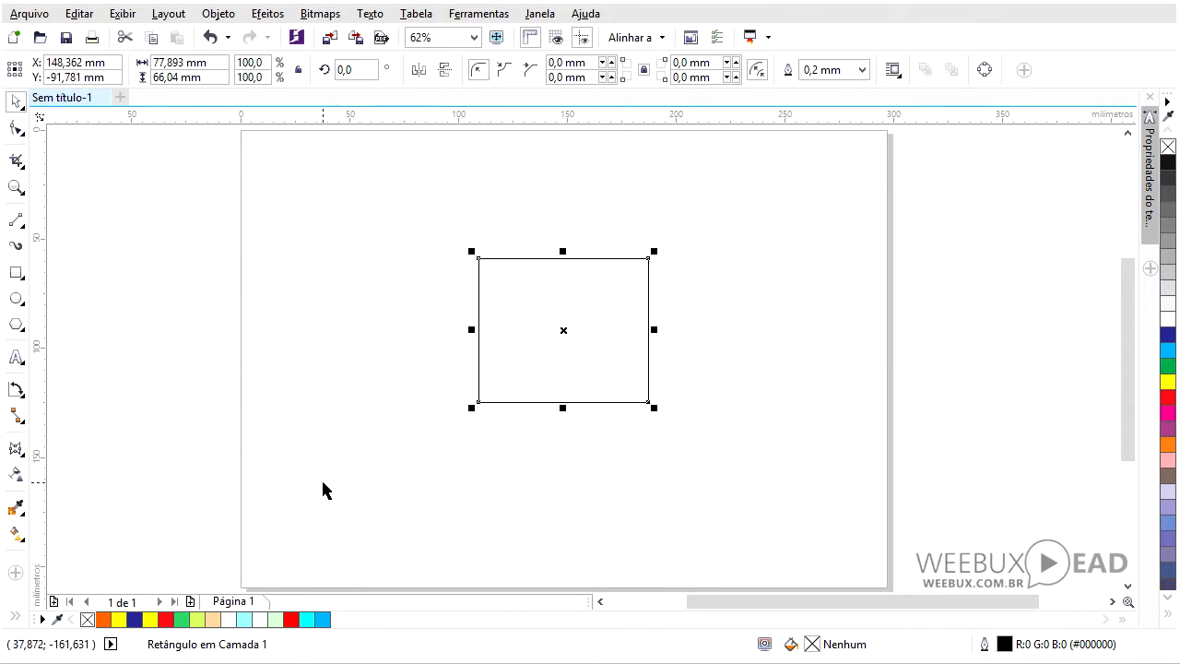
- Reshape the rectangle with the Envelope tool, pulling its lower-left corner outward and bending its right edge into an S-curve
{"action": "left_click", "coordinate": [16, 449]}
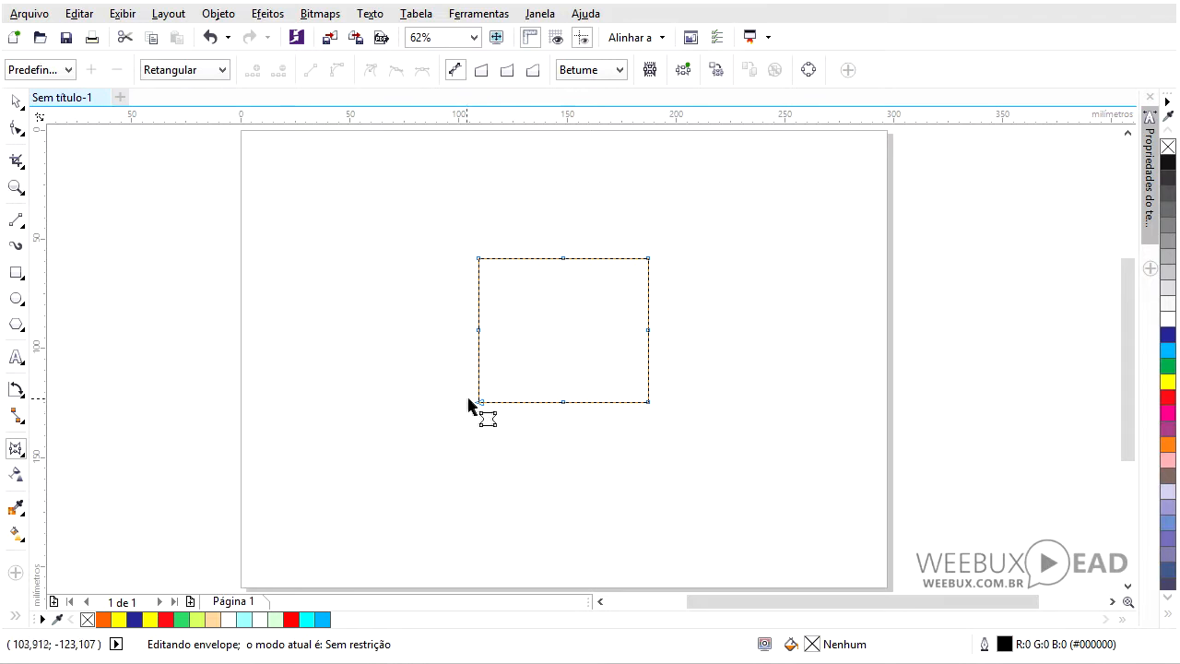
{"action": "left_click_drag", "start_coordinate": [478, 403], "coordinate": [457, 412]}
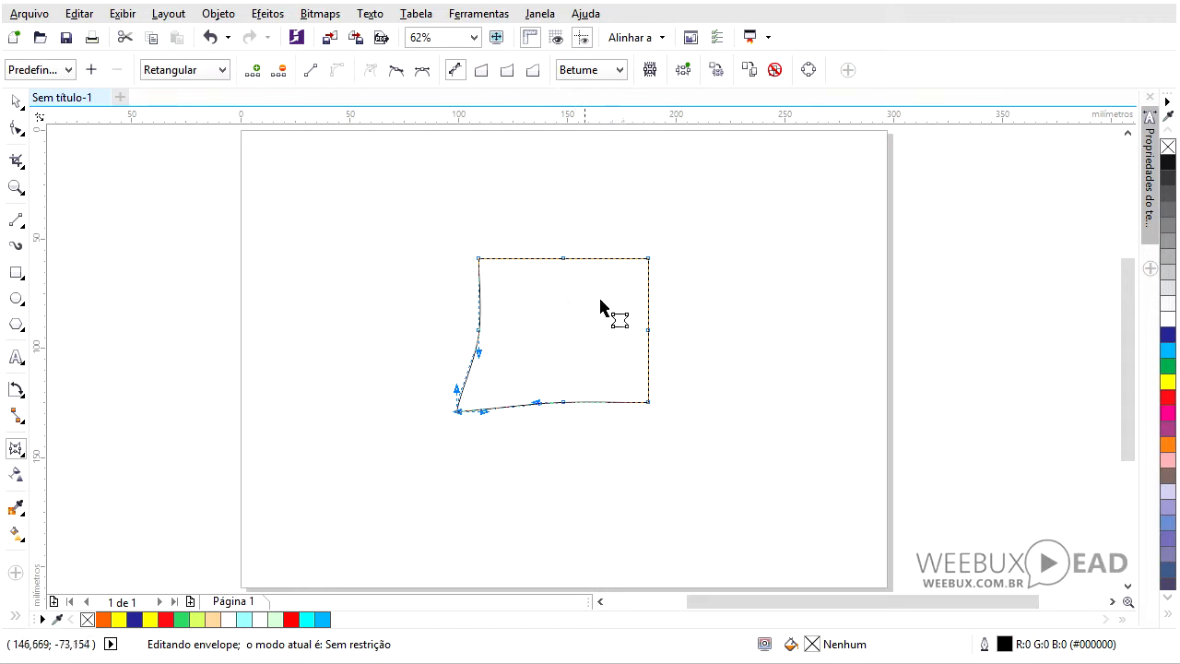
{"action": "left_click", "coordinate": [524, 259]}
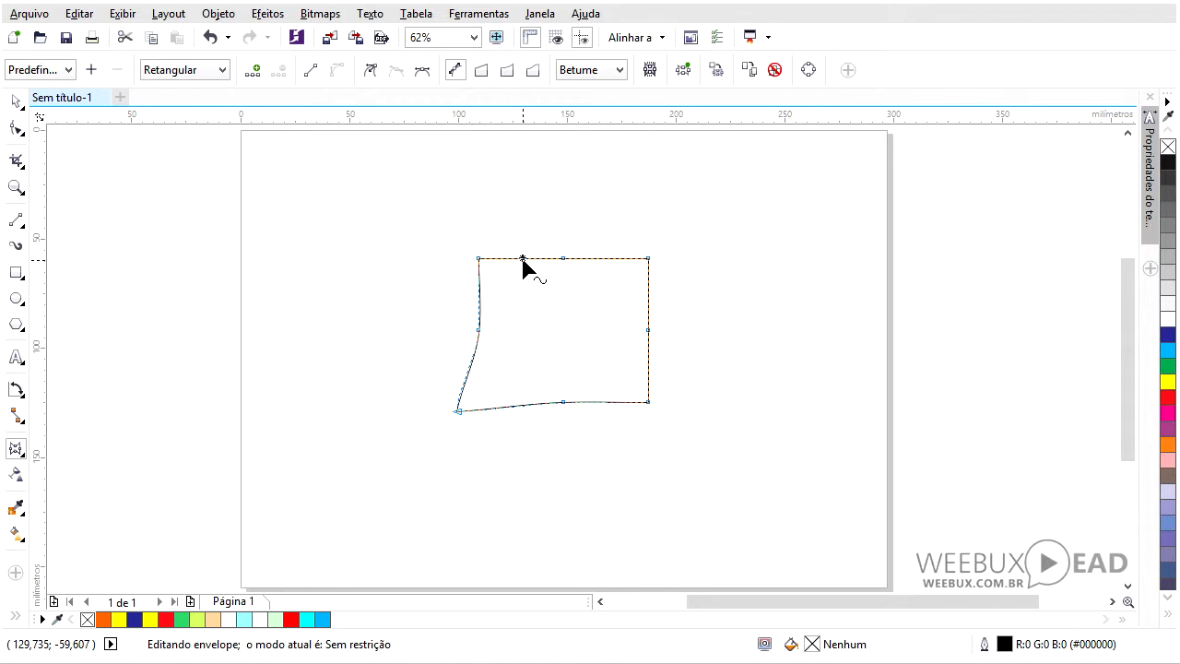
{"action": "double_click", "coordinate": [599, 260]}
{"action": "left_click", "coordinate": [645, 287]}
{"action": "left_click_drag", "start_coordinate": [648, 297], "coordinate": [713, 294]}
{"action": "left_click_drag", "start_coordinate": [651, 326], "coordinate": [749, 381]}
{"action": "left_click_drag", "start_coordinate": [627, 322], "coordinate": [581, 328]}
{"action": "key", "text": "space"}
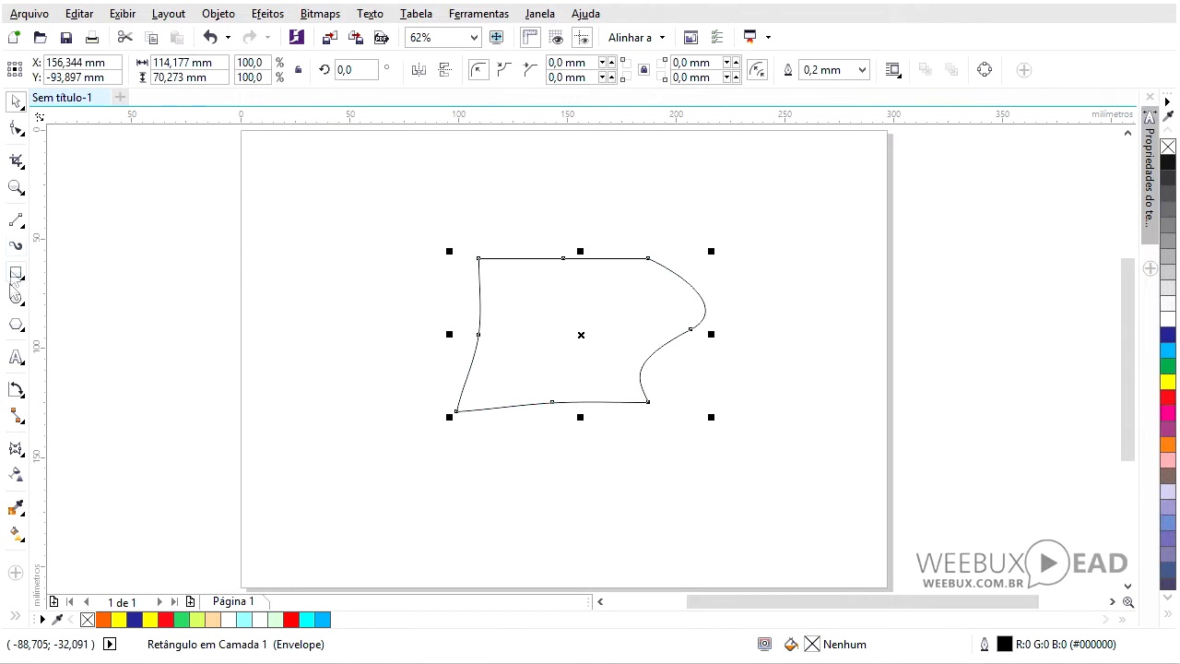
- Add the text "Curso de Corel" near the top left of the page
{"action": "left_click", "coordinate": [15, 357]}
{"action": "left_click", "coordinate": [338, 197]}
{"action": "type", "text": "Curso de Corel"}
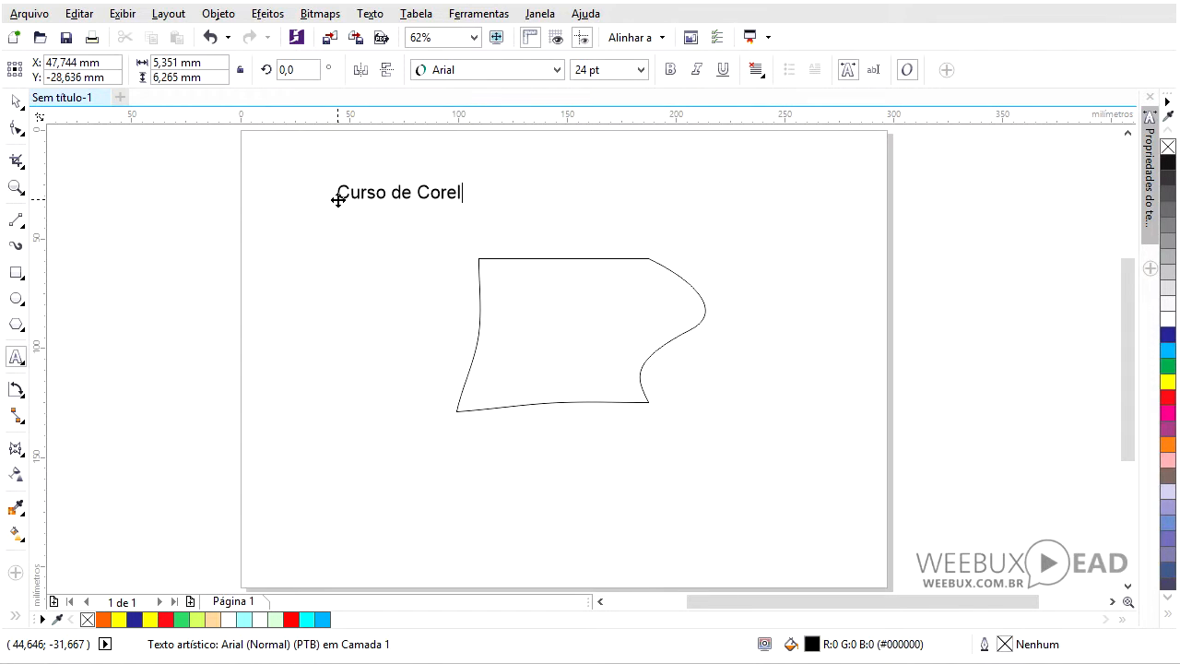
- Warp the text with the Envelope tool by dragging its corner nodes, then stretch it wider
{"action": "key", "text": "Escape"}
{"action": "left_click", "coordinate": [15, 449]}
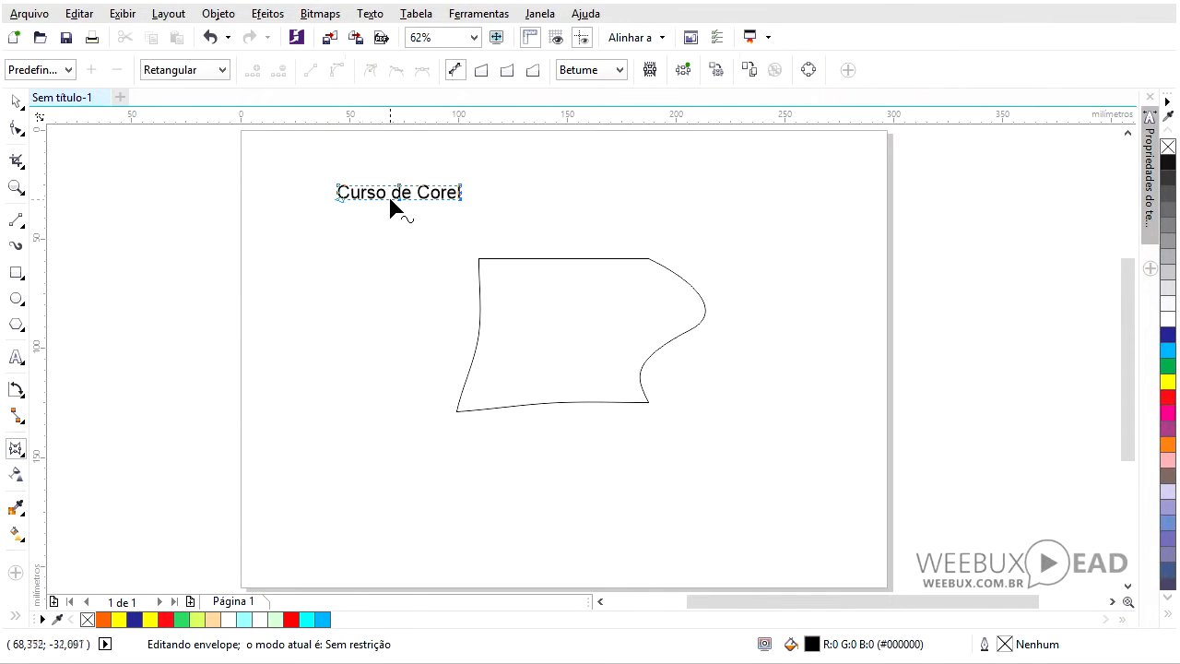
{"action": "left_click_drag", "start_coordinate": [339, 200], "coordinate": [326, 233]}
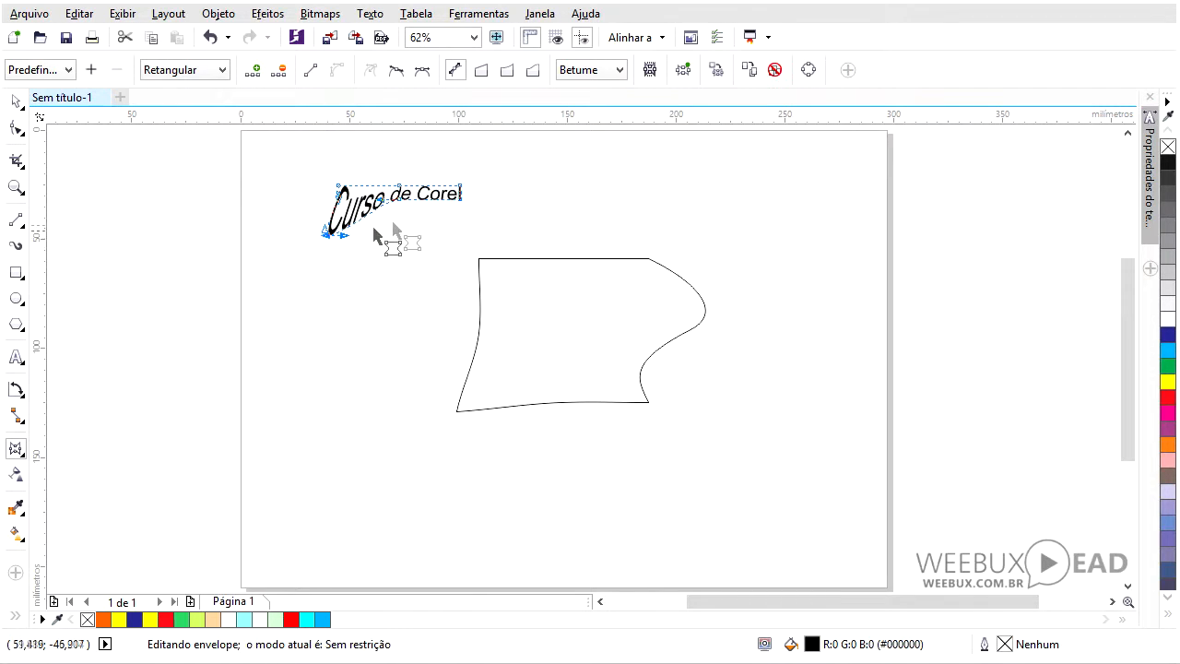
{"action": "left_click_drag", "start_coordinate": [460, 201], "coordinate": [312, 318]}
{"action": "left_click", "coordinate": [17, 101]}
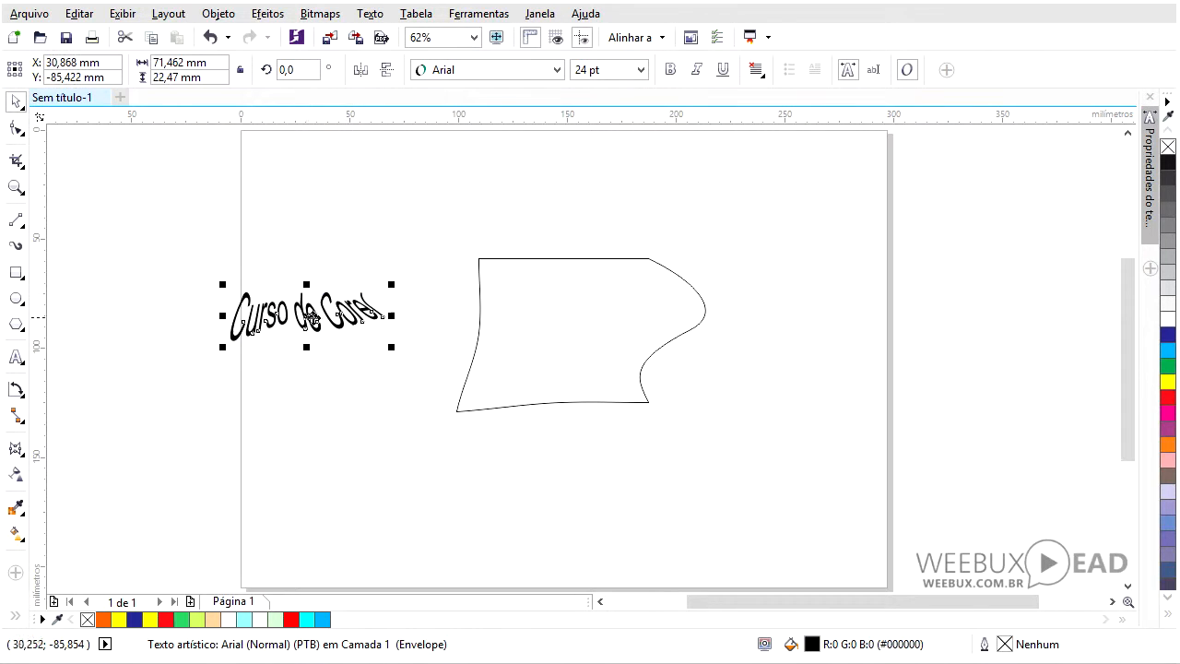
{"action": "left_click_drag", "start_coordinate": [392, 316], "coordinate": [458, 318]}
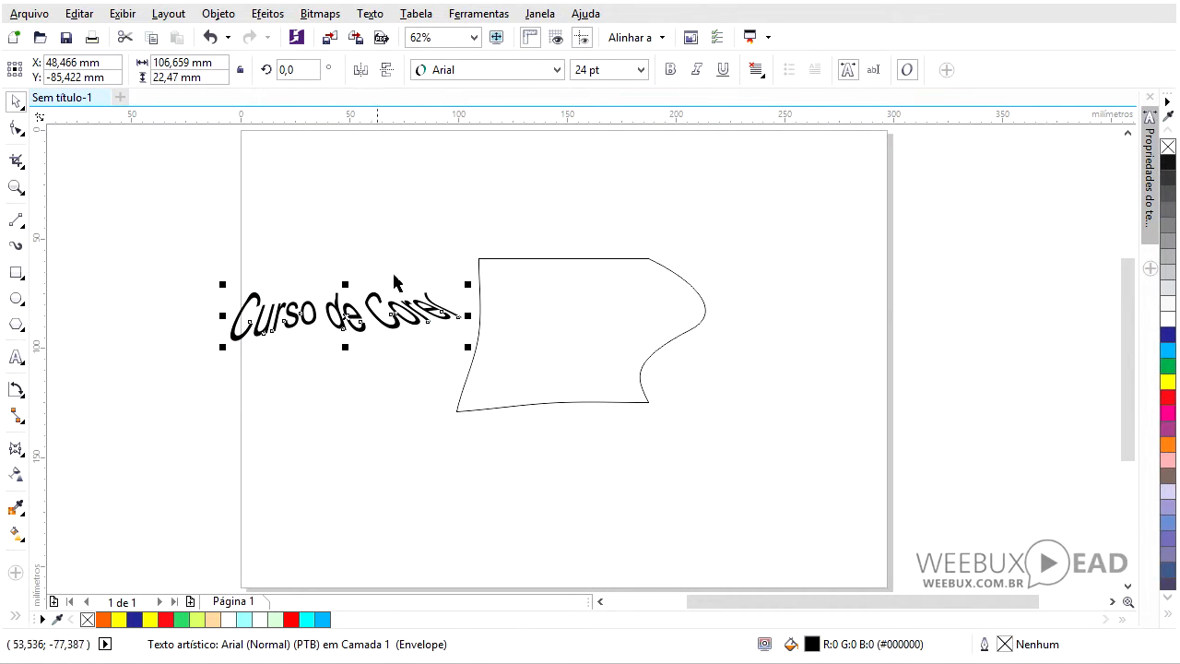
- Delete the envelope rectangle and drag the text envelope's top nodes upward
{"action": "left_click", "coordinate": [516, 275]}
{"action": "key", "text": "Delete"}
{"action": "double_click", "coordinate": [334, 319]}
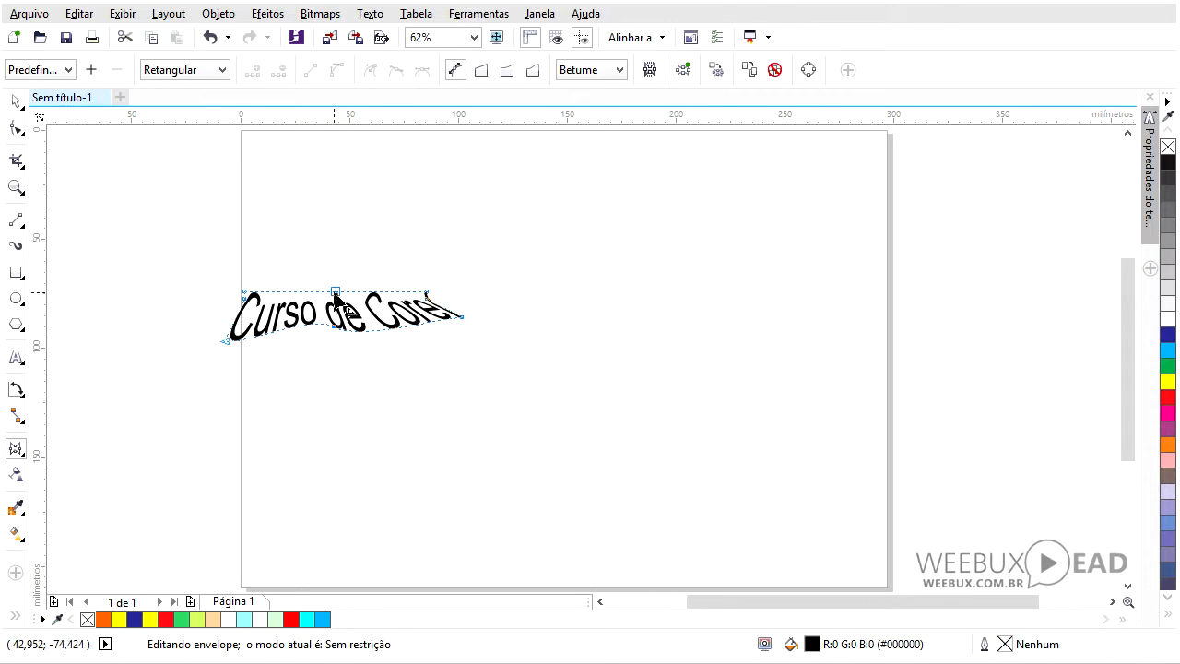
{"action": "left_click_drag", "start_coordinate": [335, 292], "coordinate": [342, 266]}
{"action": "left_click_drag", "start_coordinate": [427, 292], "coordinate": [477, 273]}
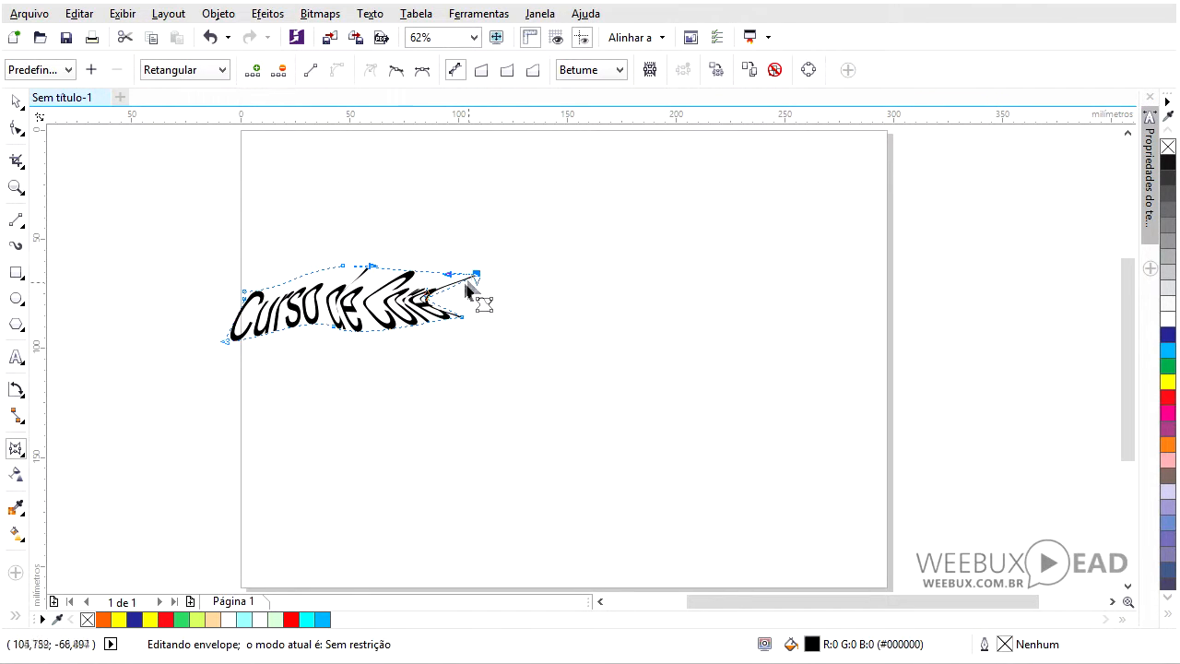
{"action": "key", "text": "space"}
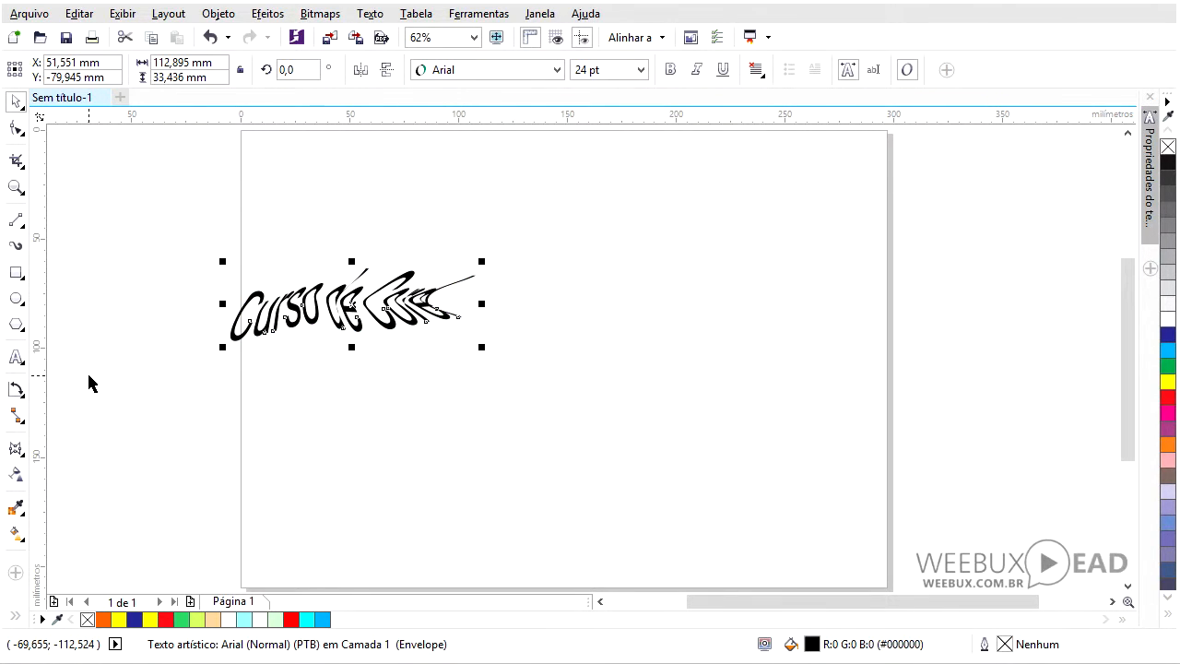
- Undo the recent text envelope edits and the rectangle deletion
{"action": "key", "text": "ctrl+z"}
{"action": "key", "text": "ctrl+z"}
{"action": "key", "text": "ctrl+z"}
{"action": "key", "text": "ctrl+z"}
{"action": "key", "text": "ctrl+z"}
{"action": "key", "text": "ctrl+z"}
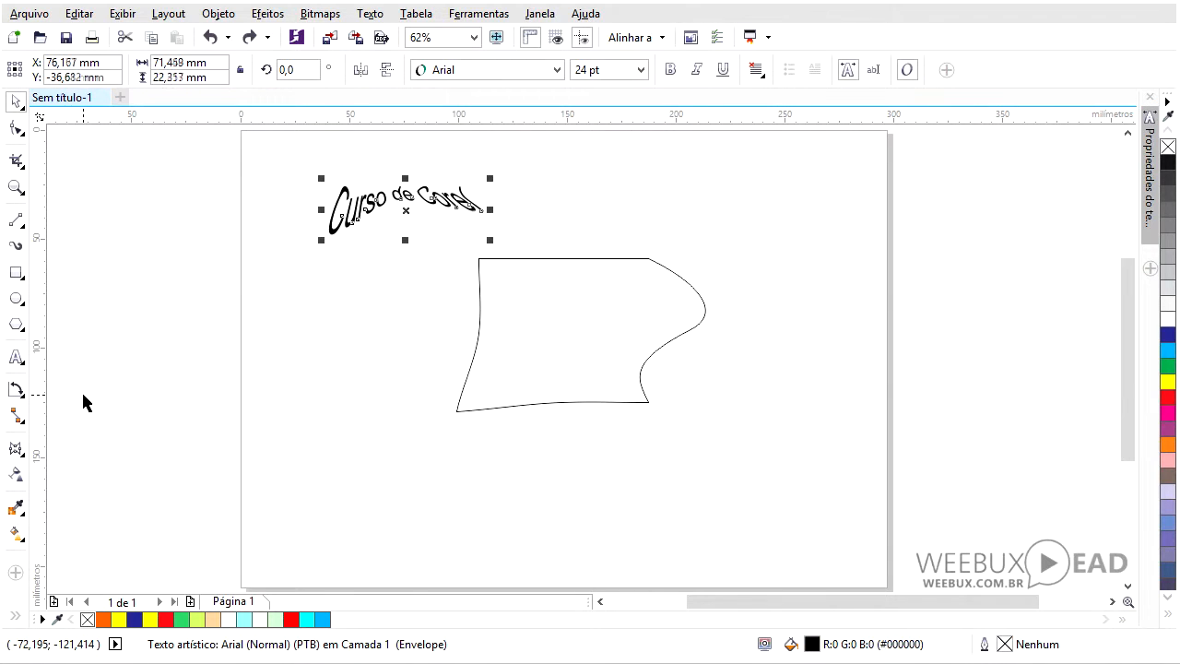
- Select the envelope-shaped rectangle and delete it
{"action": "left_click", "coordinate": [504, 364]}
{"action": "key", "text": "Delete"}
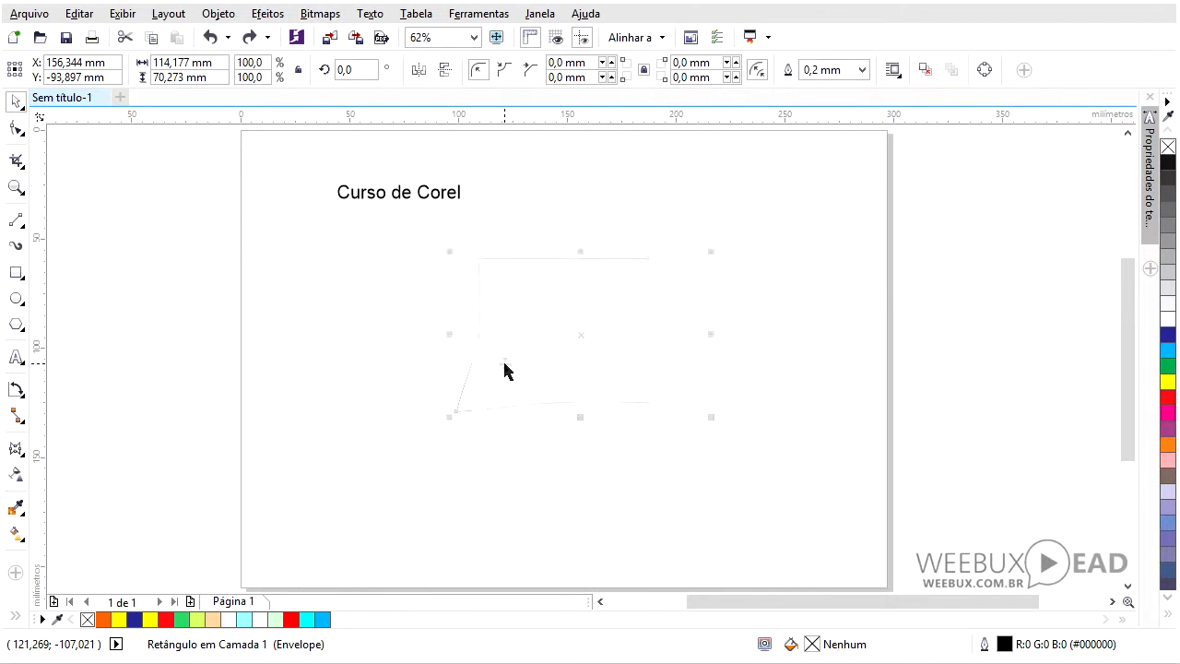
- Enlarge the "Curso de Corel" text and move it to the middle of the page
{"action": "left_click", "coordinate": [433, 196]}
{"action": "left_click_drag", "start_coordinate": [433, 195], "coordinate": [672, 434]}
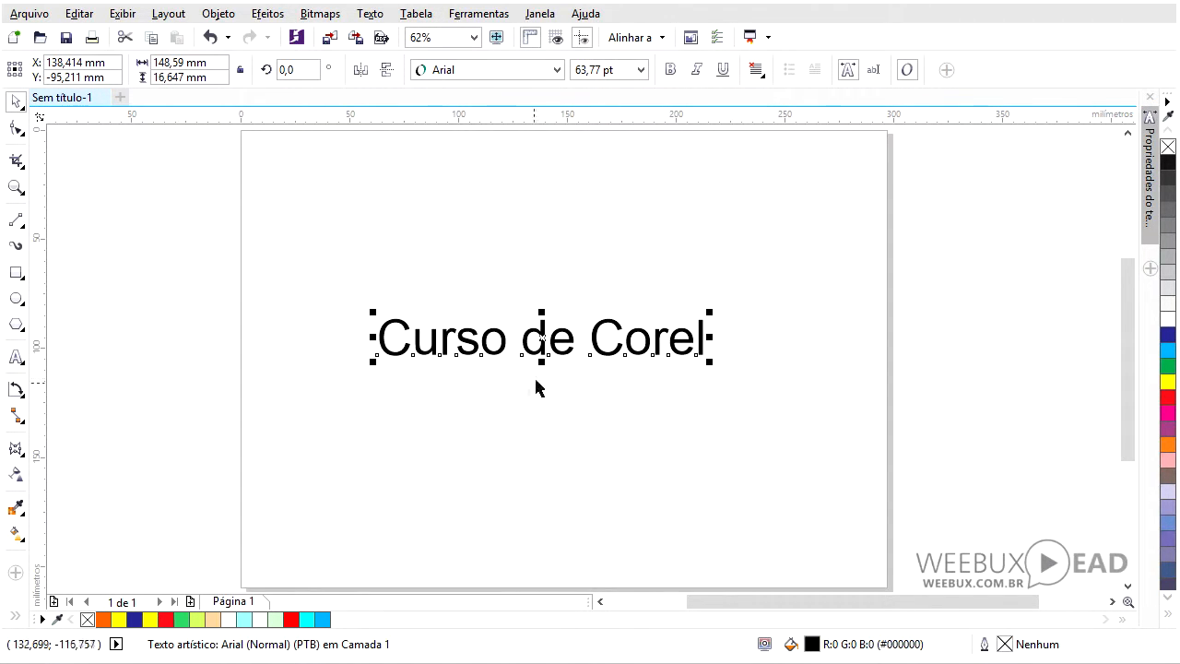
{"action": "left_click_drag", "start_coordinate": [543, 337], "coordinate": [502, 379]}
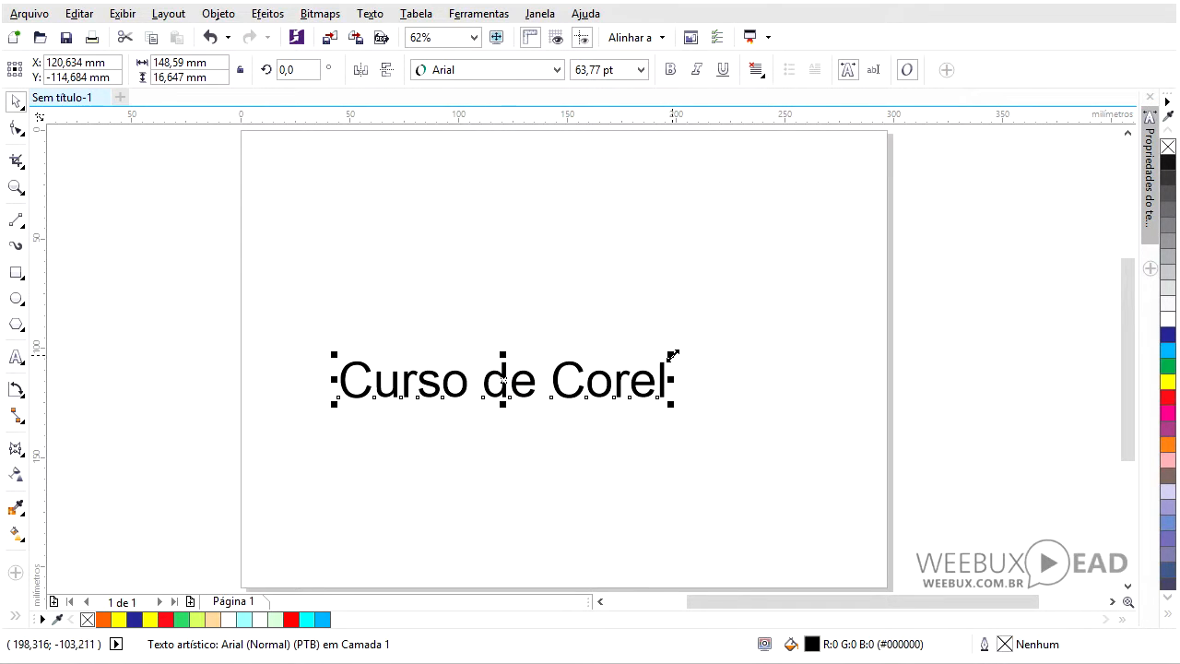
{"action": "left_click_drag", "start_coordinate": [673, 355], "coordinate": [749, 288]}
- Try converting the text envelope's segments to straight lines and moving a node, then undo it
{"action": "left_click", "coordinate": [16, 449]}
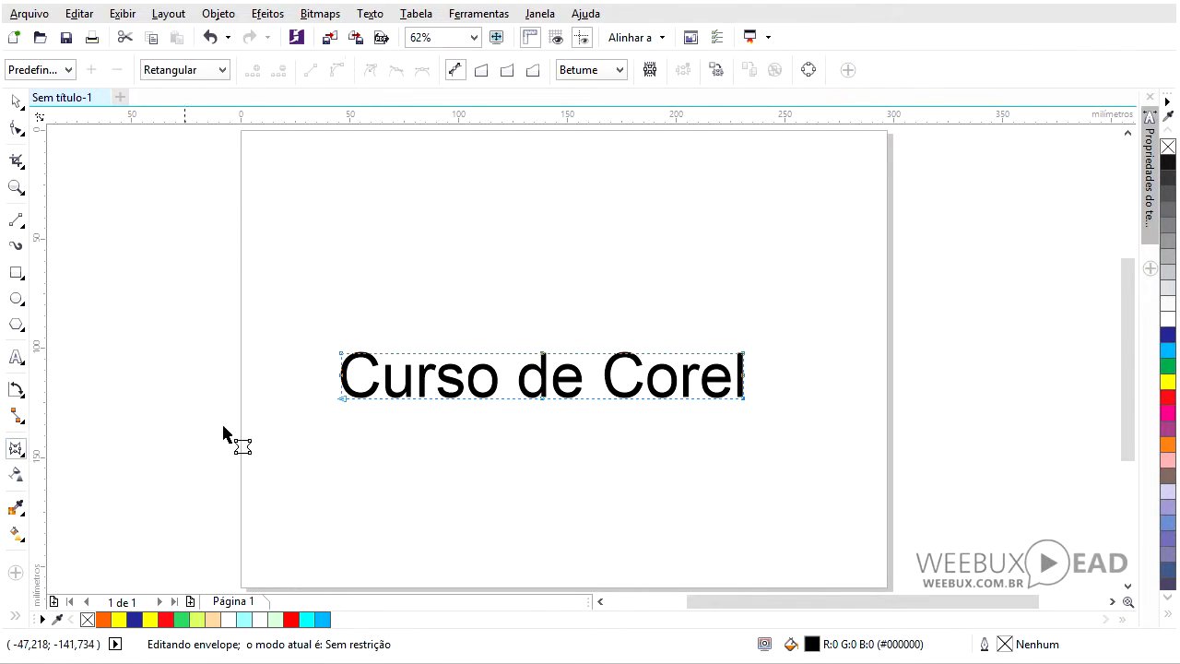
{"action": "left_click_drag", "start_coordinate": [318, 329], "coordinate": [790, 474]}
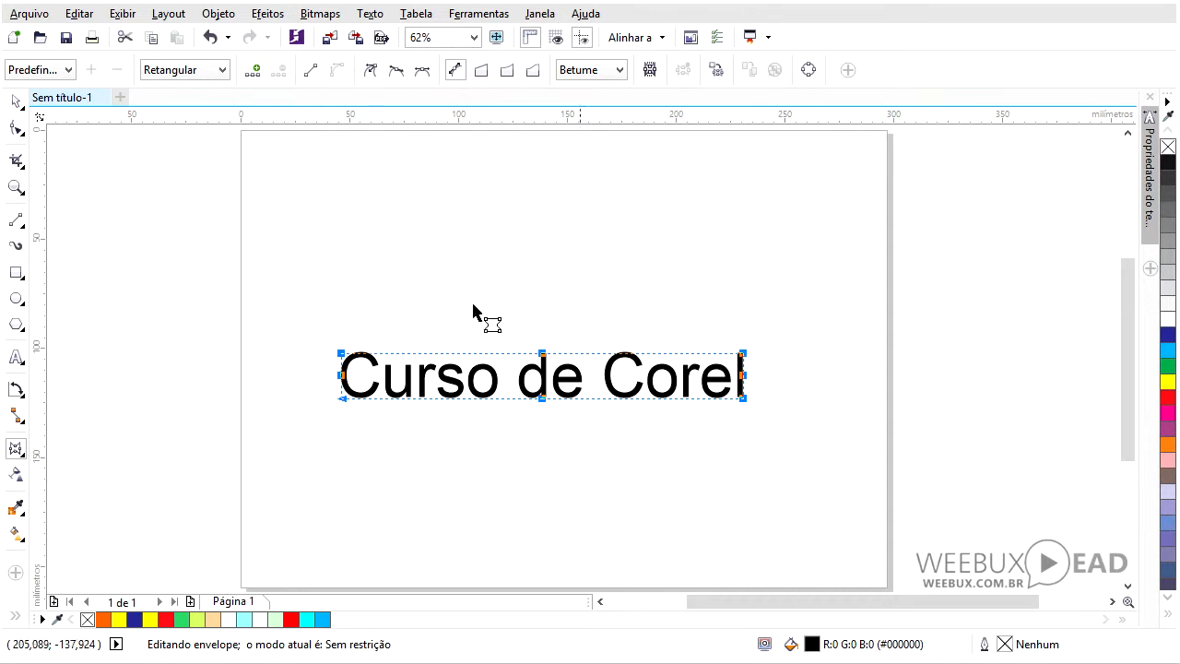
{"action": "left_click", "coordinate": [312, 77]}
{"action": "left_click_drag", "start_coordinate": [744, 353], "coordinate": [749, 325]}
{"action": "key", "text": "ctrl+z"}
{"action": "key", "text": "ctrl+z"}
{"action": "left_click_drag", "start_coordinate": [572, 274], "coordinate": [521, 398]}
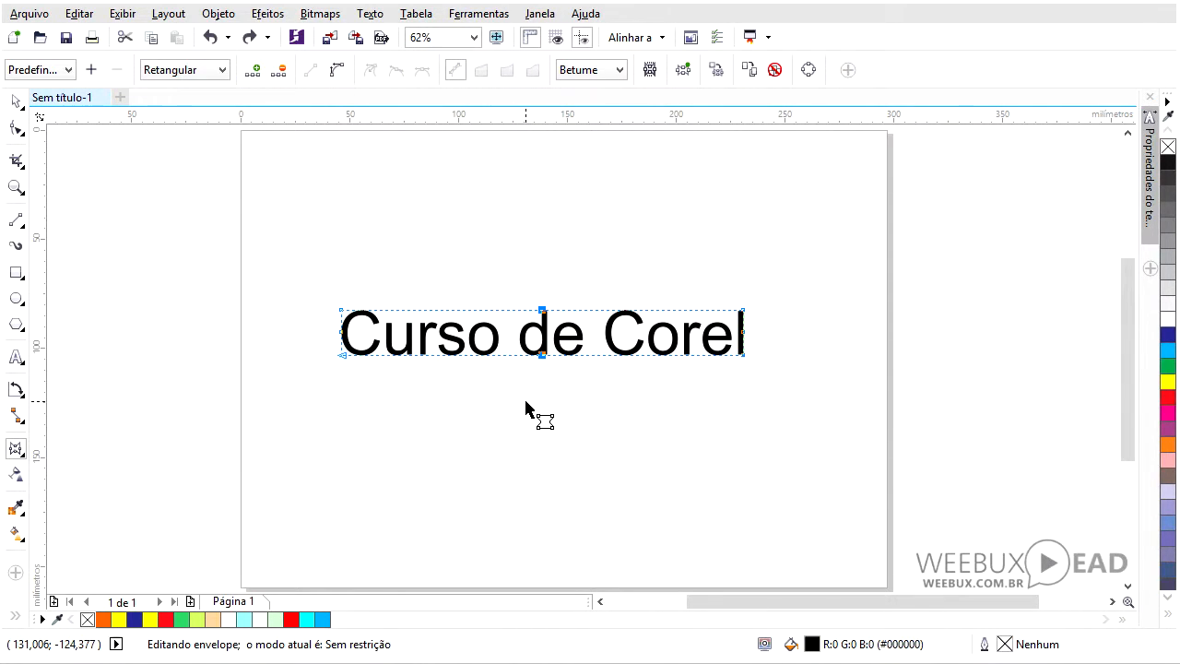
{"action": "left_click", "coordinate": [527, 403]}
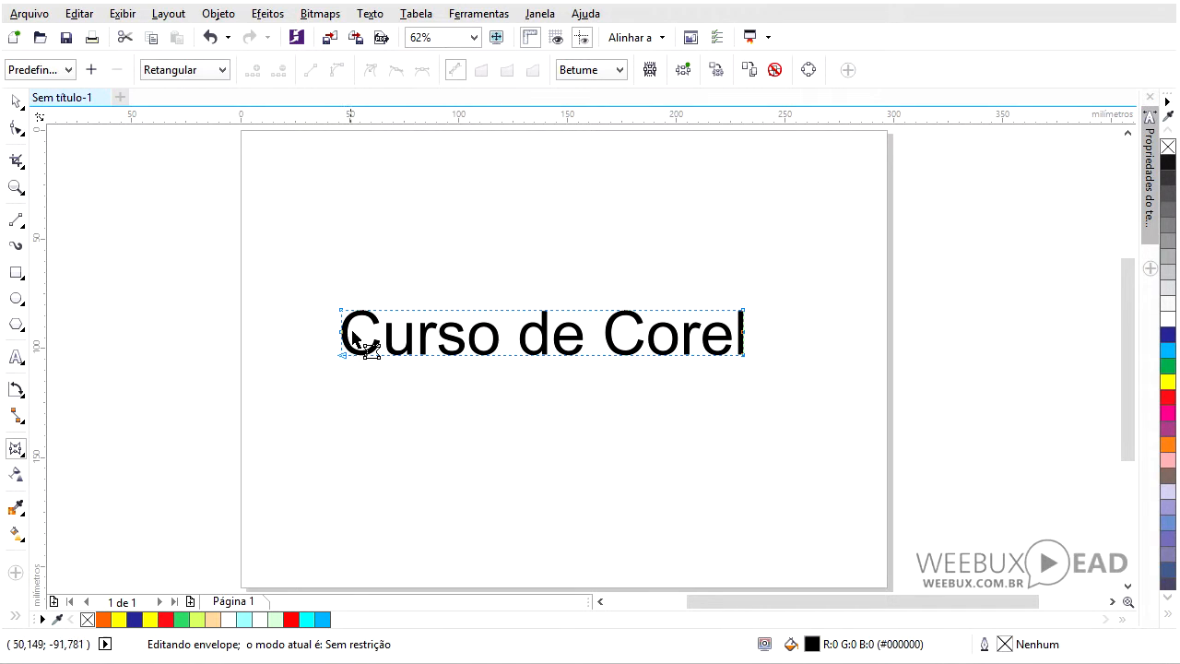
- Drag the text envelope's right corner nodes up and down so the text grows taller toward the right
{"action": "left_click_drag", "start_coordinate": [325, 320], "coordinate": [771, 347]}
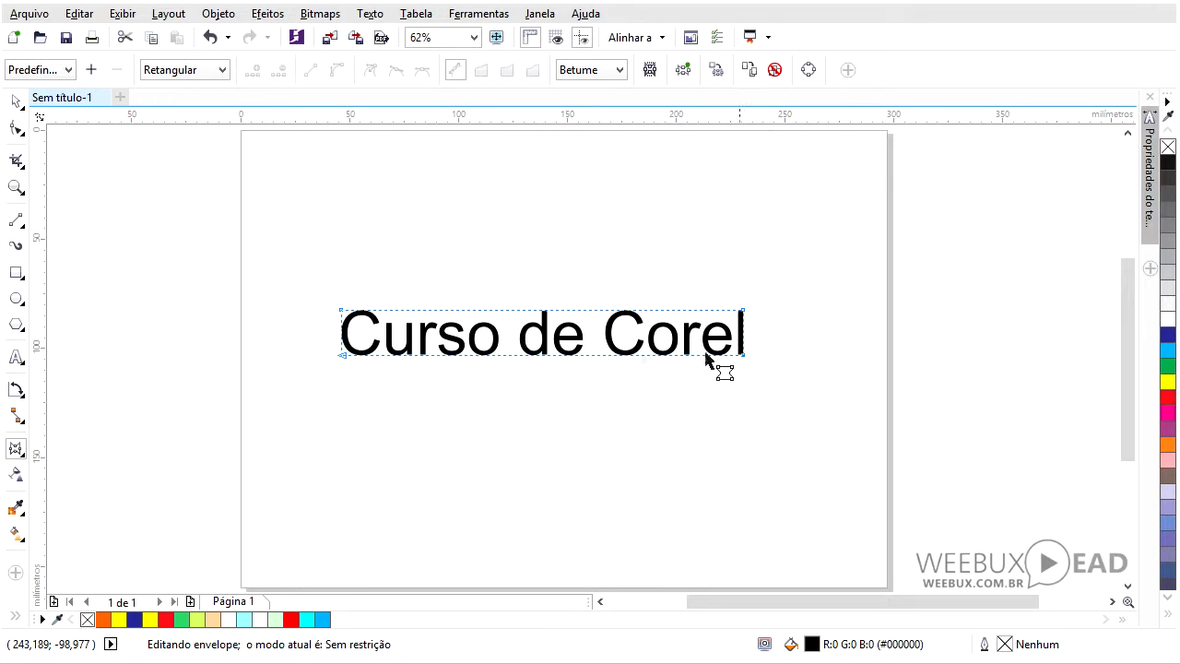
{"action": "left_click", "coordinate": [588, 311]}
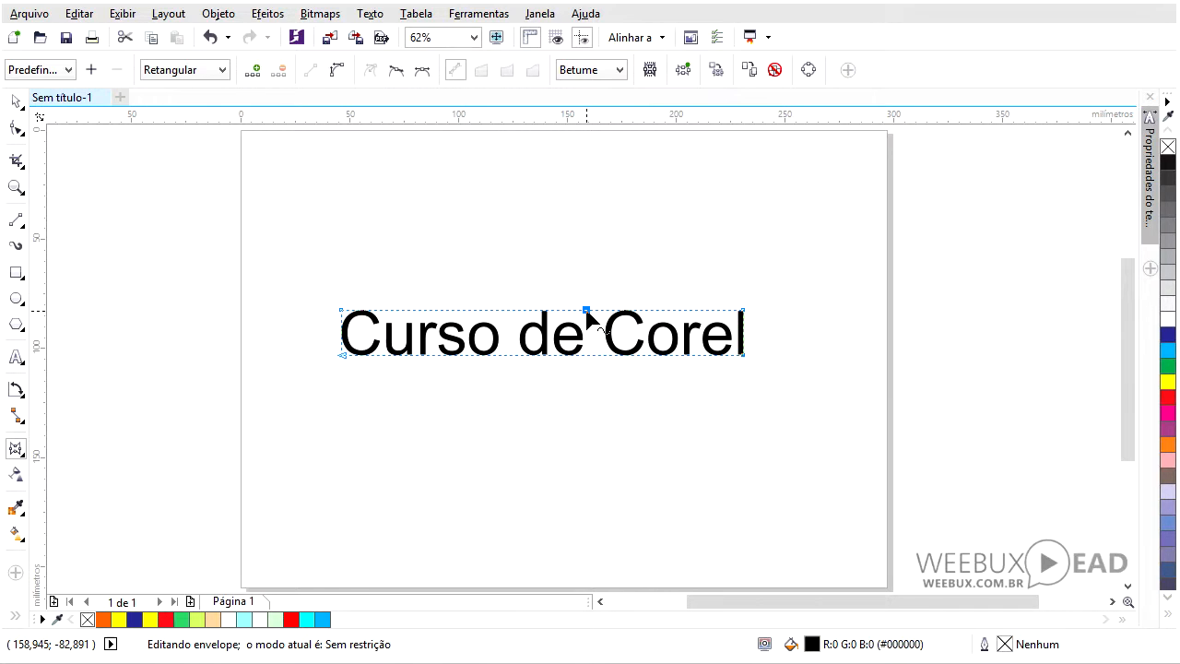
{"action": "left_click_drag", "start_coordinate": [575, 284], "coordinate": [614, 344]}
{"action": "left_click_drag", "start_coordinate": [744, 312], "coordinate": [745, 229]}
{"action": "left_click_drag", "start_coordinate": [744, 355], "coordinate": [747, 424]}
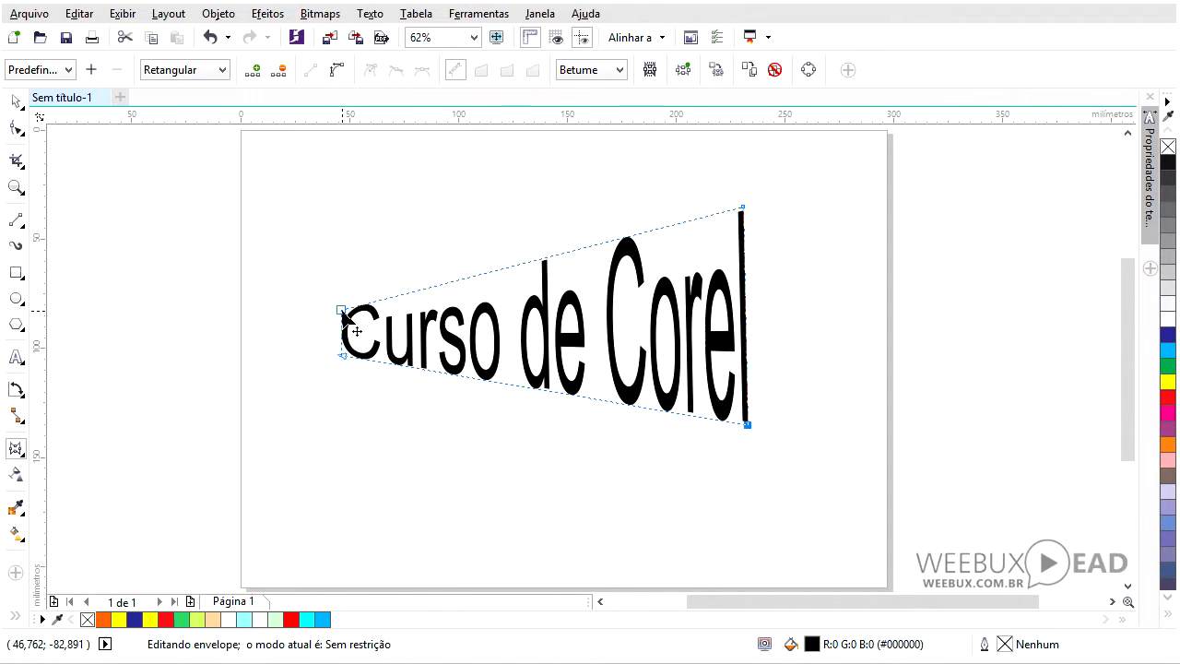
{"action": "left_click_drag", "start_coordinate": [342, 311], "coordinate": [487, 319]}
- Select the enveloped text and delete it
{"action": "left_click", "coordinate": [15, 104]}
{"action": "key", "text": "Delete"}
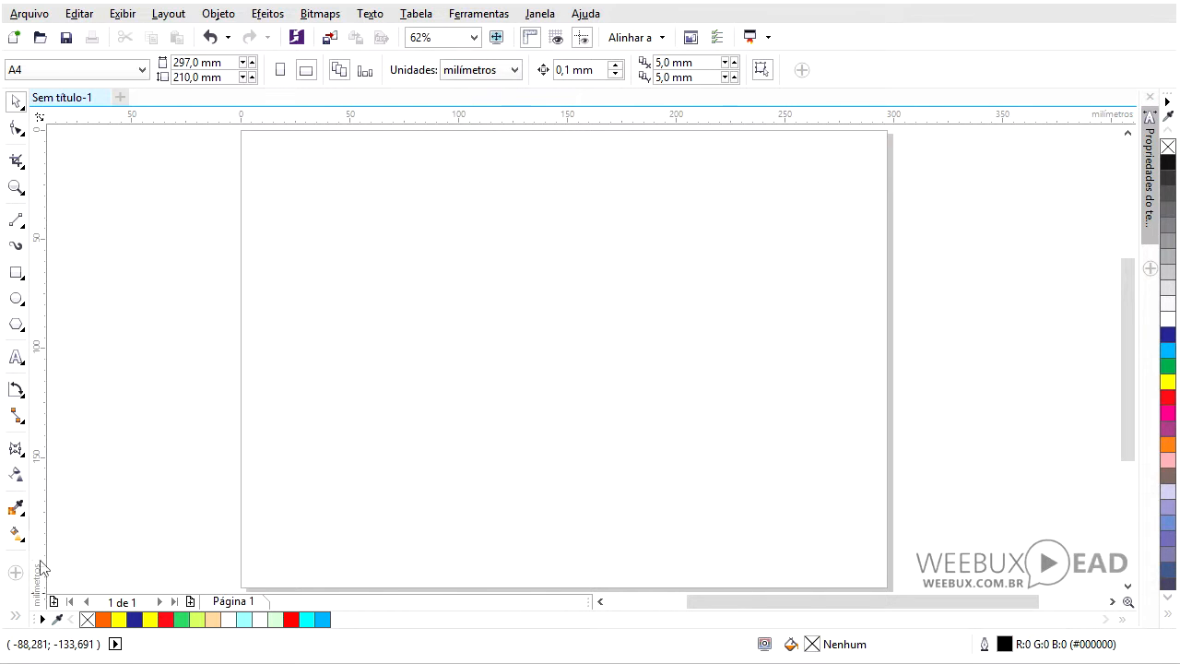
- Draw a rectangle about 91 by 87 mm in the middle of the page
{"action": "left_click", "coordinate": [22, 455]}
{"action": "left_click", "coordinate": [57, 535]}
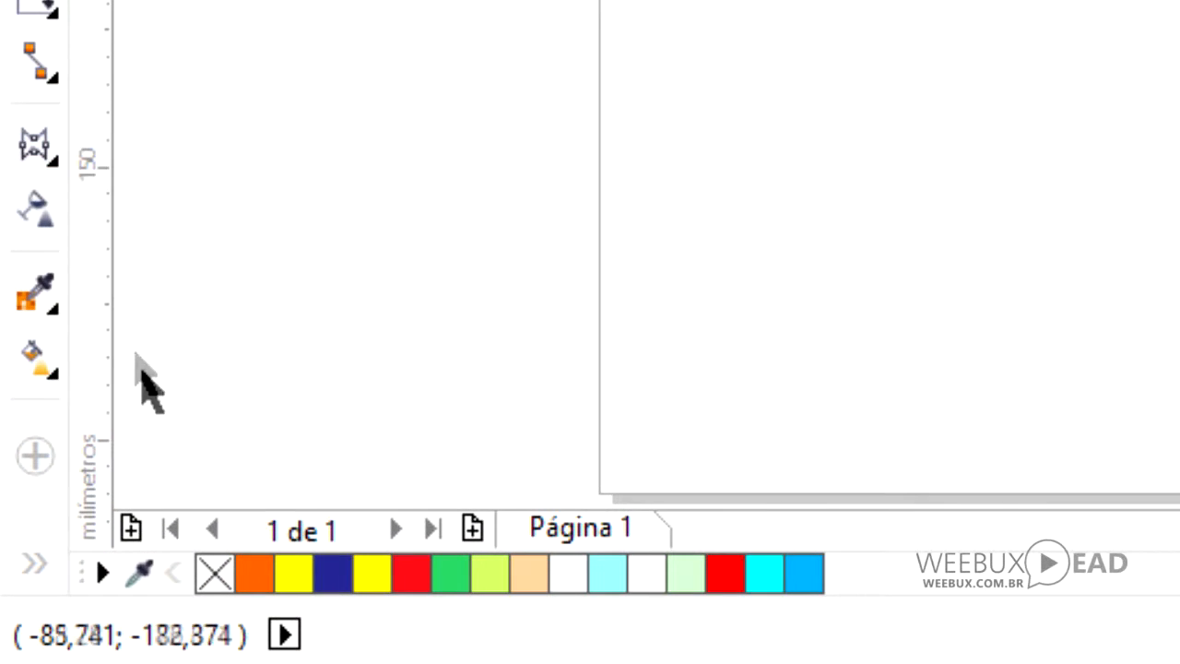
{"action": "left_click", "coordinate": [23, 157]}
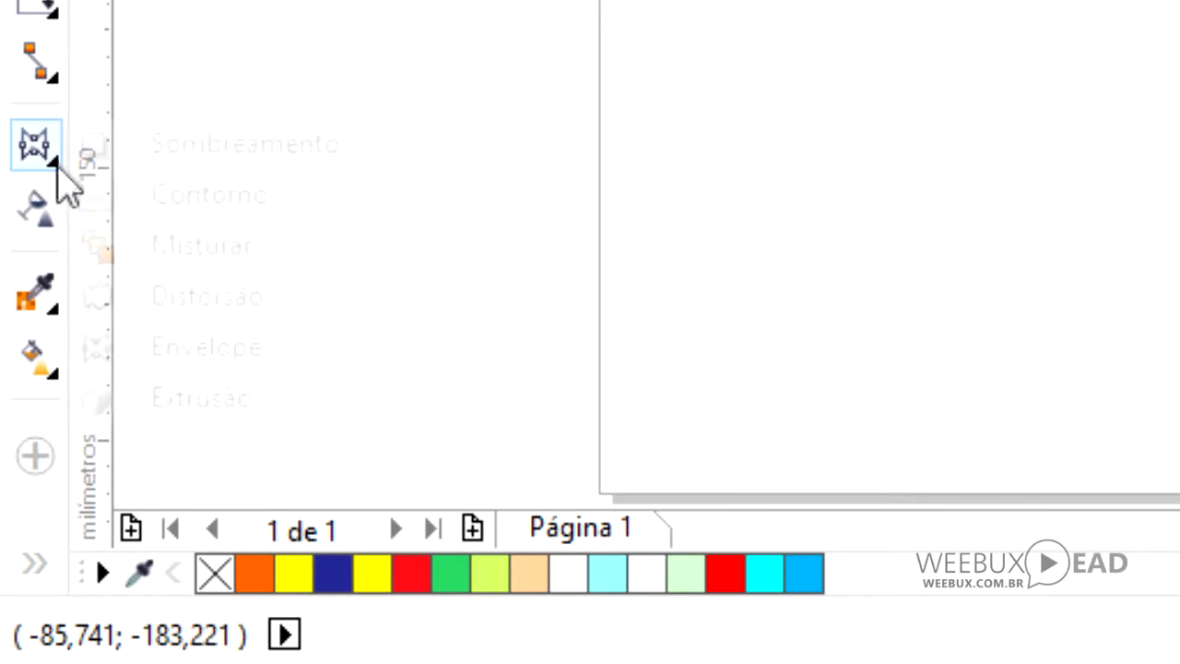
{"action": "left_click", "coordinate": [184, 399]}
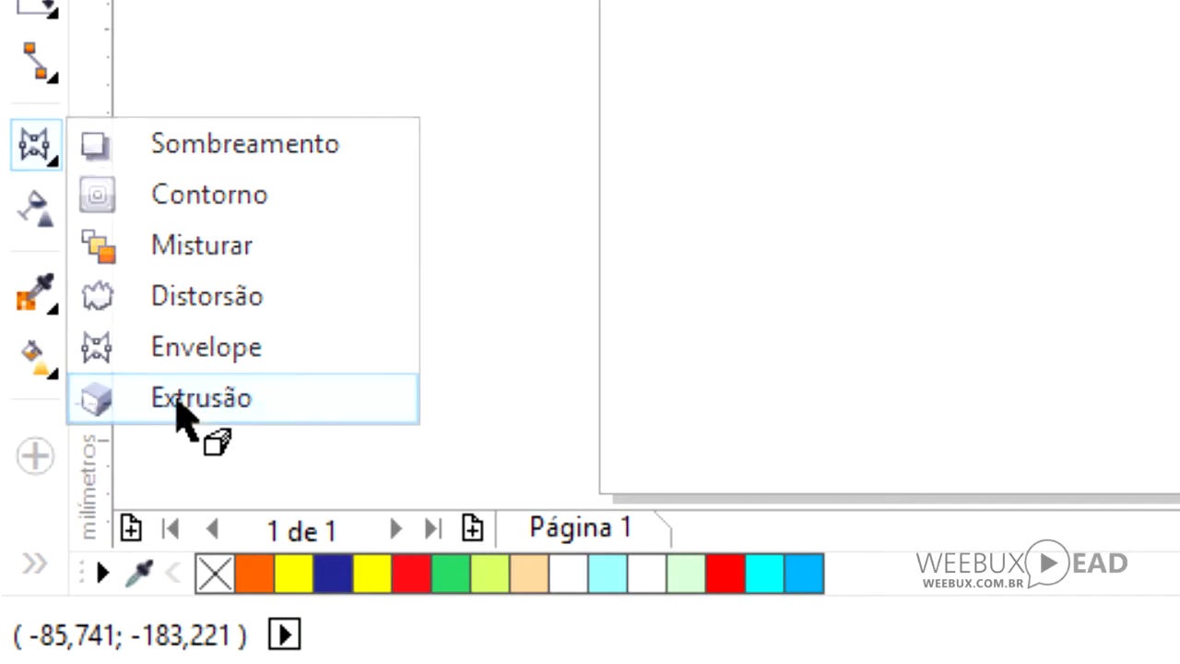
{"action": "key", "text": "F6"}
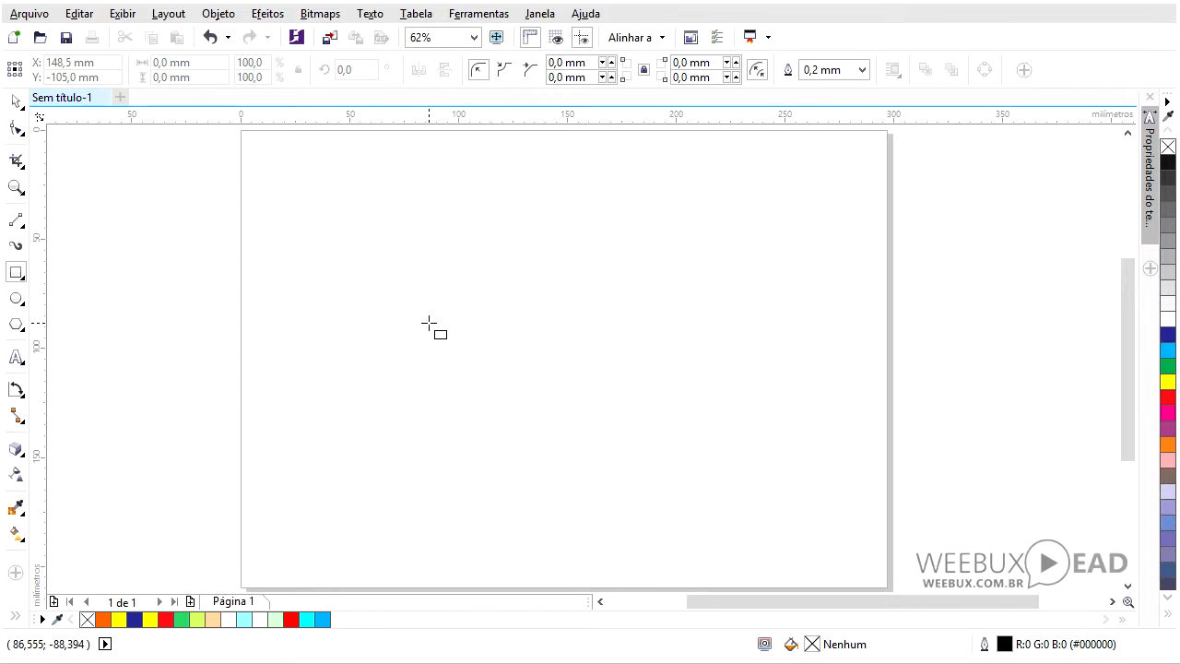
{"action": "left_click_drag", "start_coordinate": [415, 240], "coordinate": [613, 430]}
- Add the text "Curso de corel" above the rectangle
{"action": "key", "text": "F8"}
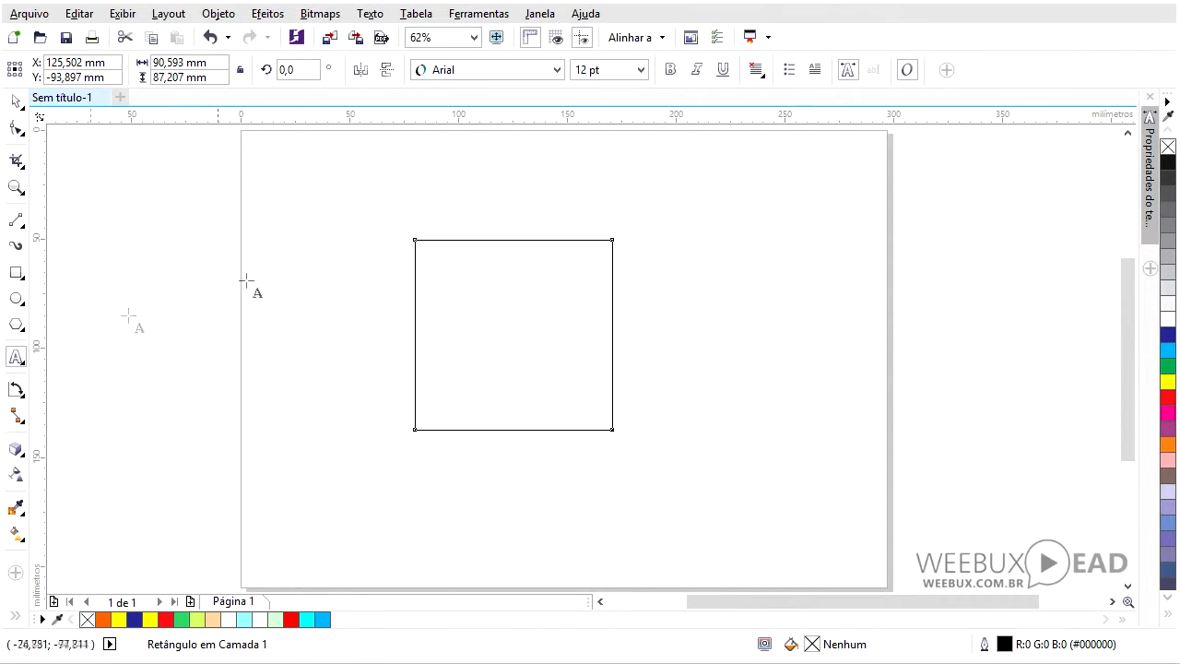
{"action": "left_click", "coordinate": [344, 200]}
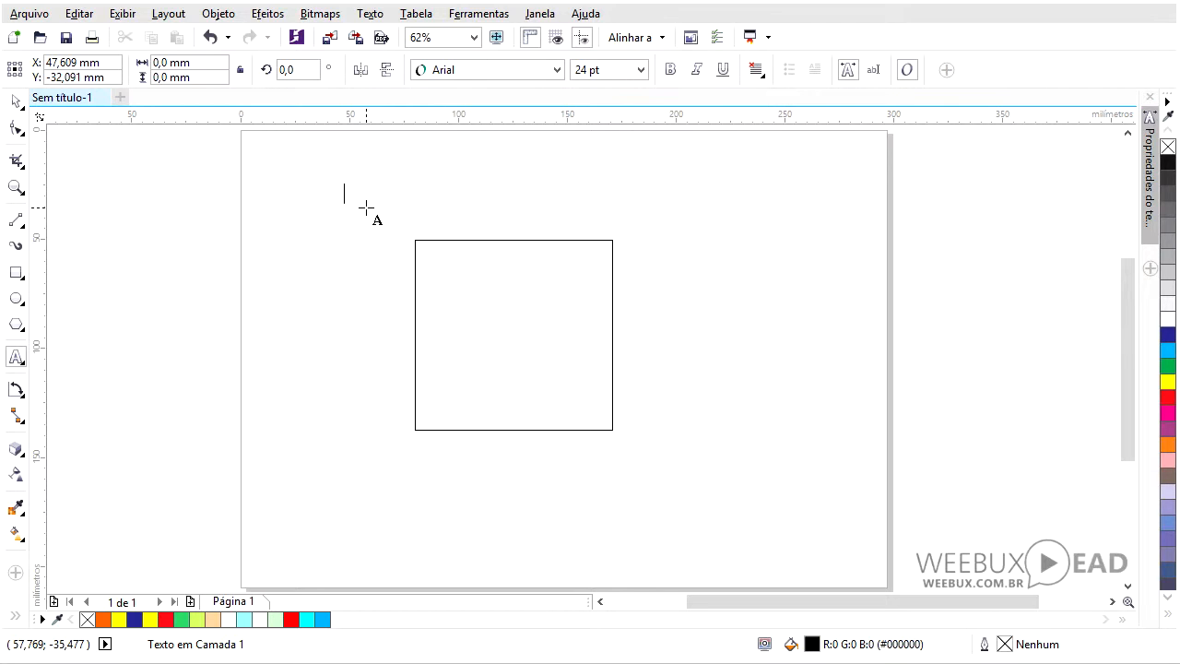
{"action": "type", "text": "Curso de corel"}
- Move the rectangle lower on the page and fill it green
{"action": "left_click", "coordinate": [16, 102]}
{"action": "left_click_drag", "start_coordinate": [518, 331], "coordinate": [492, 409]}
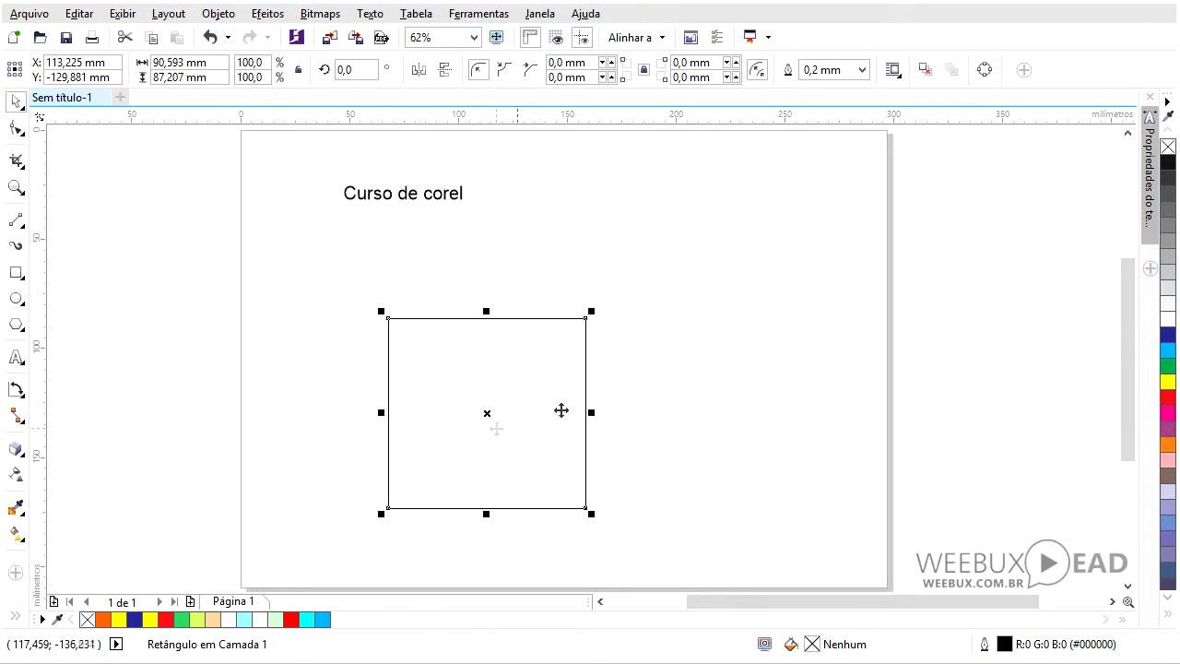
{"action": "left_click", "coordinate": [1168, 366]}
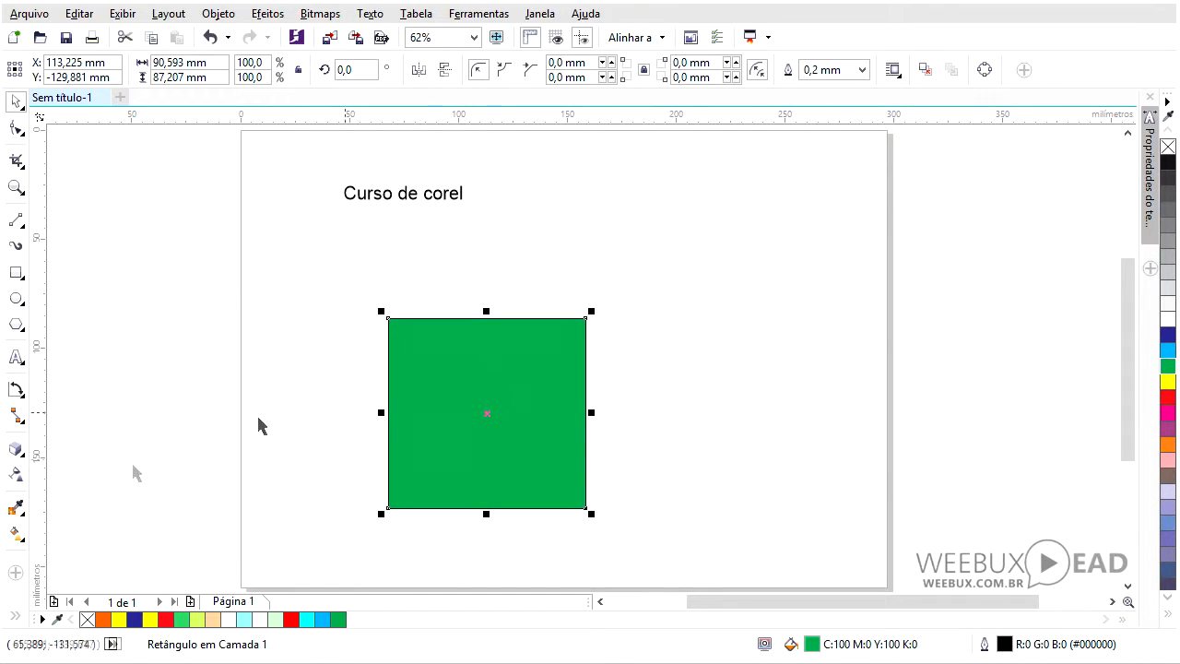
- Extrude the green rectangle toward the upper right with the Extrude tool
{"action": "left_click", "coordinate": [17, 450]}
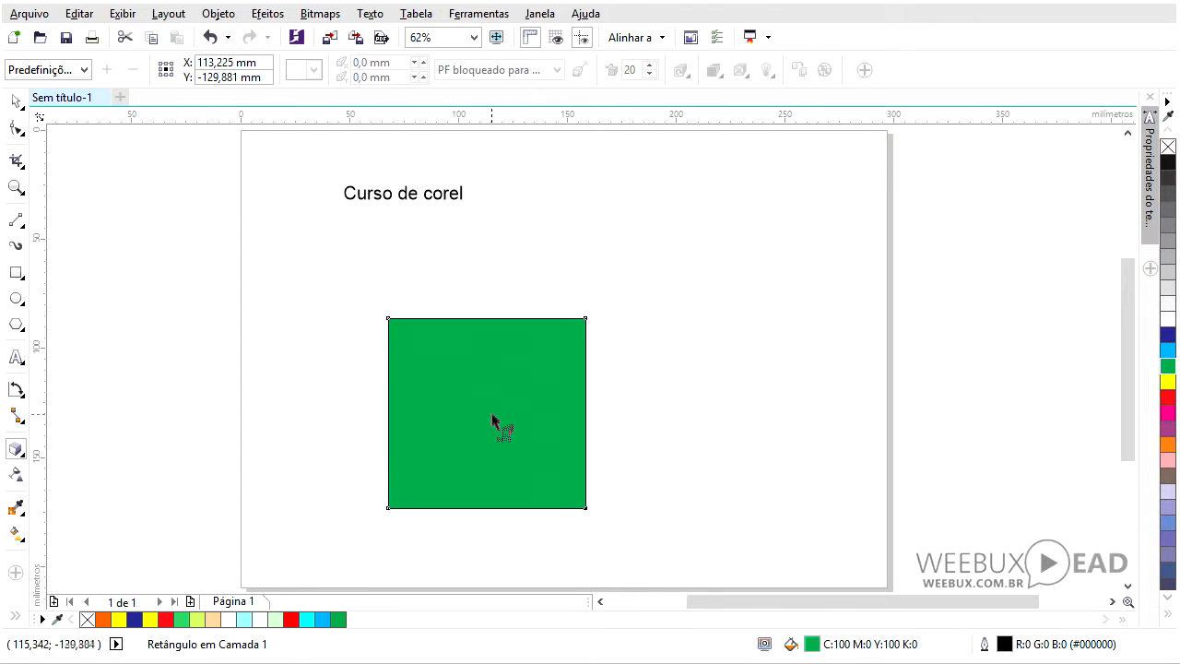
{"action": "left_click_drag", "start_coordinate": [491, 410], "coordinate": [783, 211]}
{"action": "key", "text": "Escape"}
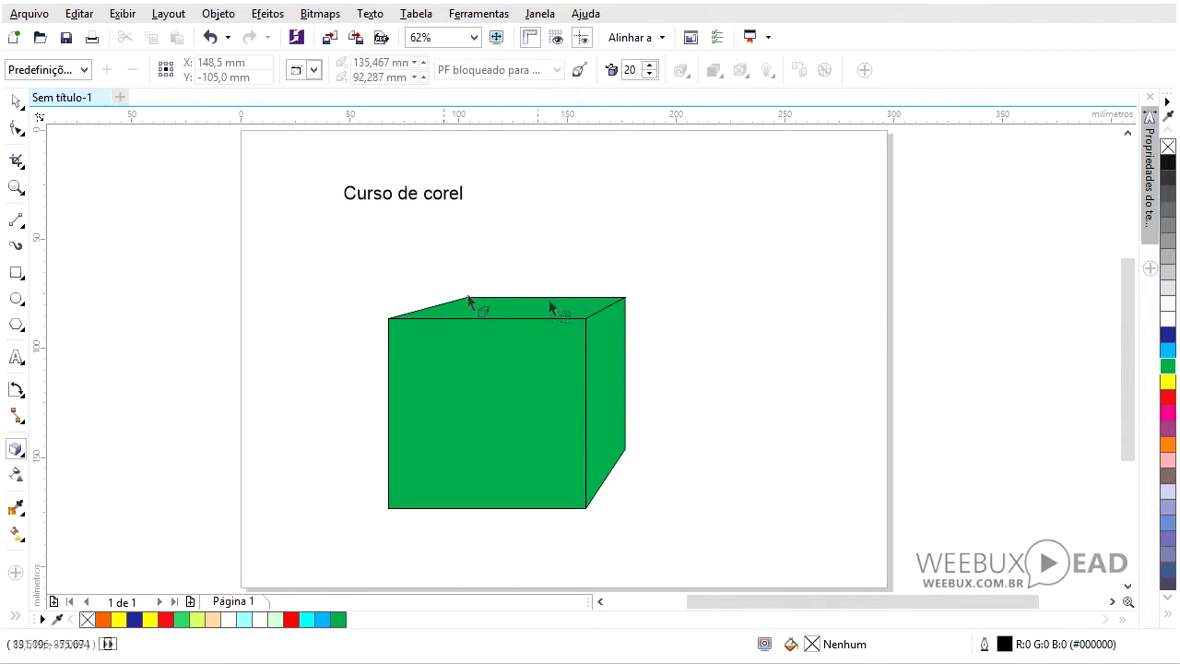
- Try different extrusion types from the extrusion type list
{"action": "left_click", "coordinate": [313, 70]}
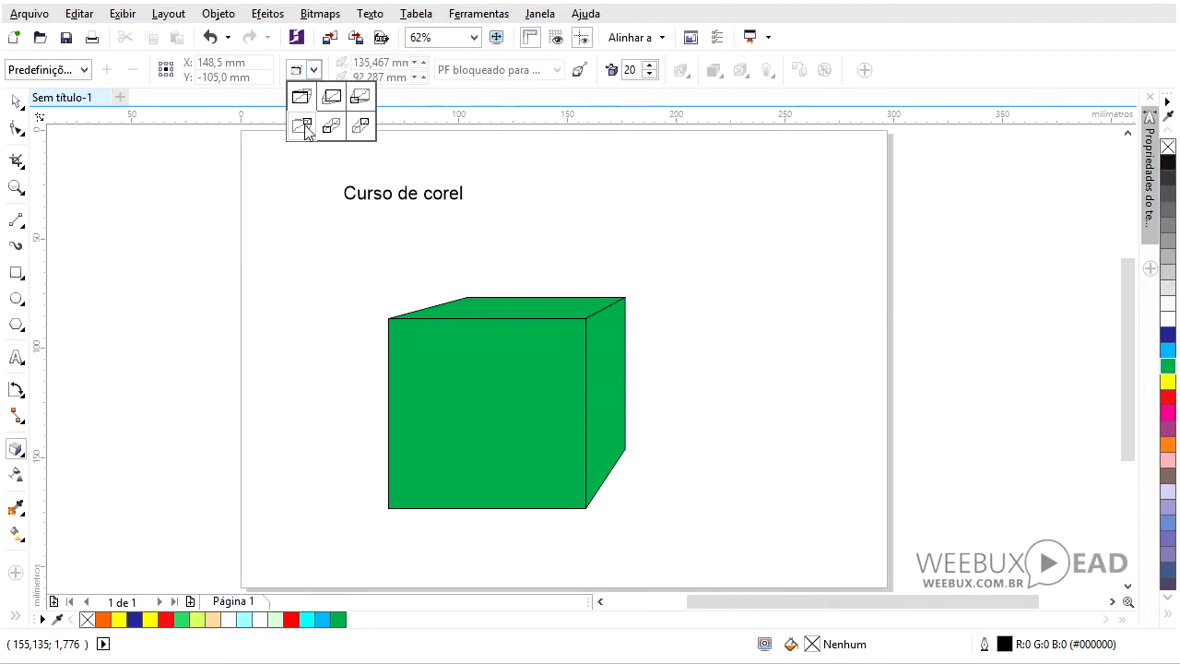
{"action": "left_click", "coordinate": [305, 129]}
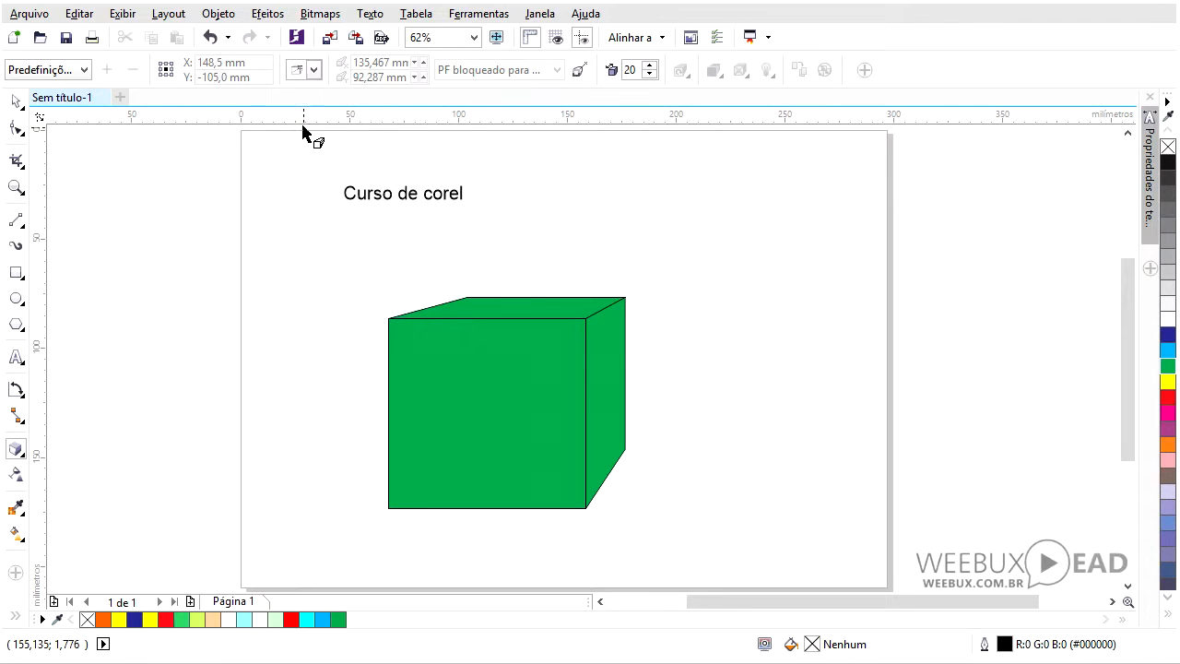
{"action": "left_click", "coordinate": [313, 70]}
{"action": "left_click", "coordinate": [332, 128]}
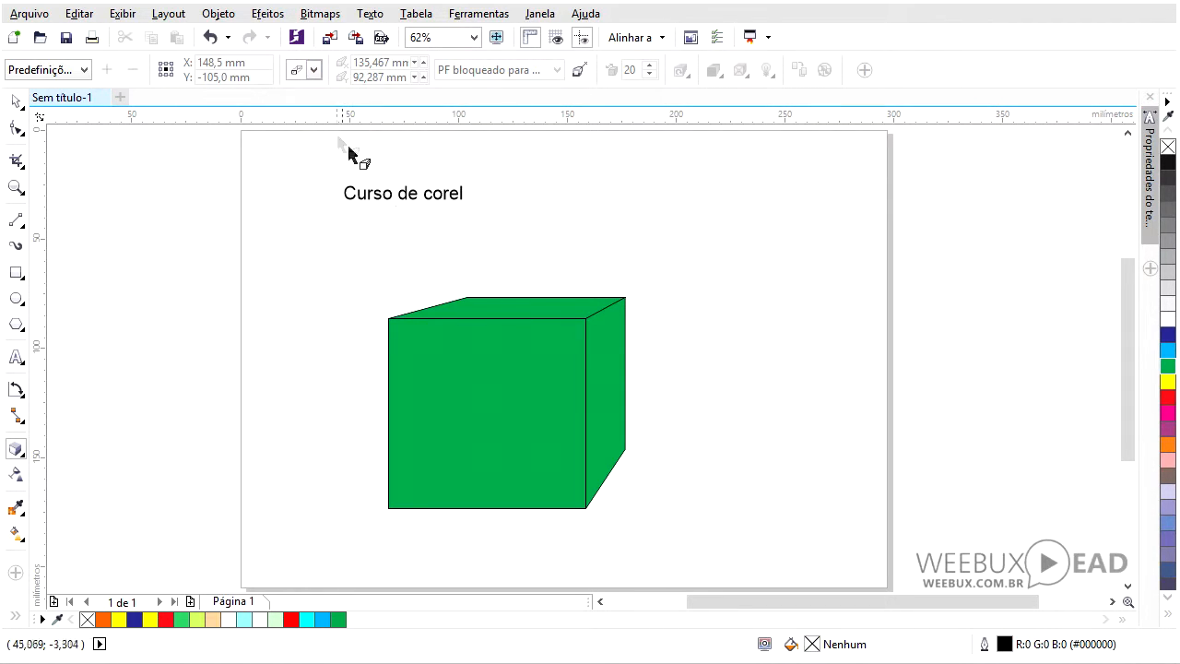
- Change the rectangle's extrusion type and pull its vanishing point back toward the rectangle
{"action": "left_click", "coordinate": [533, 384]}
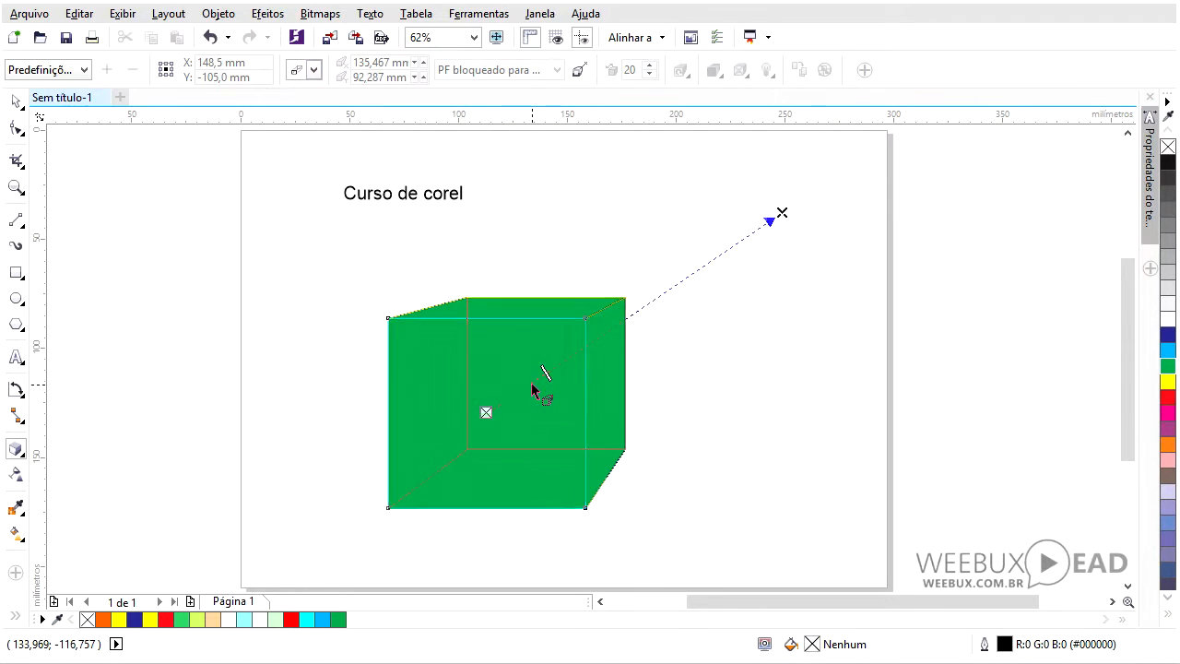
{"action": "left_click", "coordinate": [314, 70]}
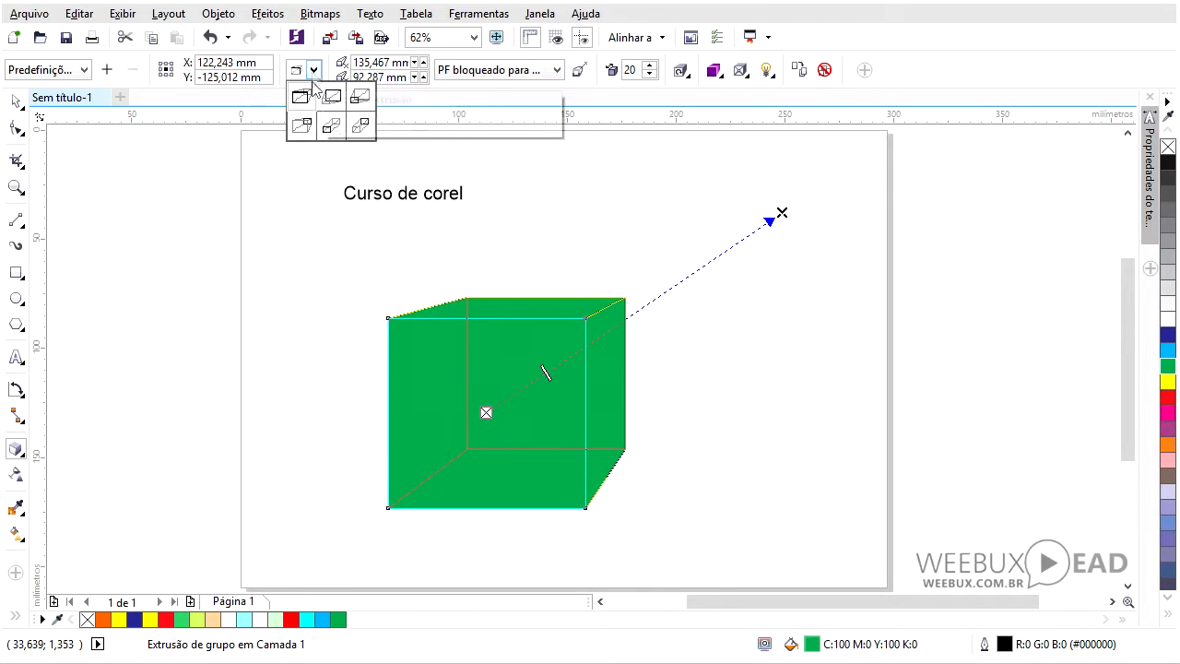
{"action": "left_click", "coordinate": [360, 124]}
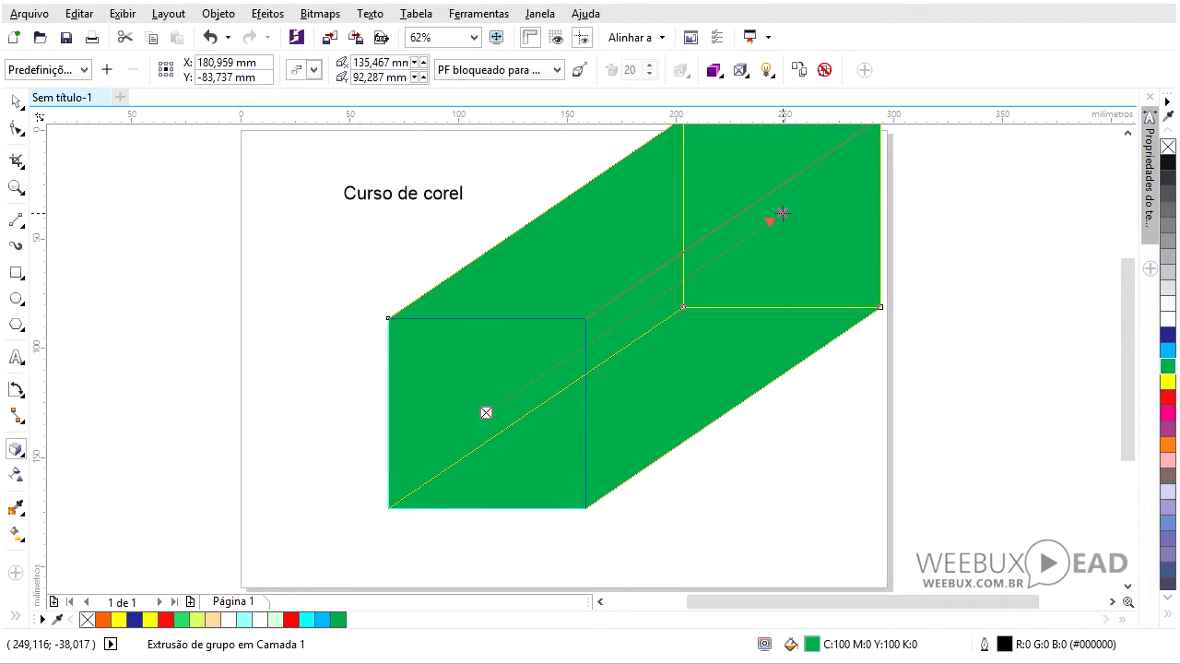
{"action": "mouse_move", "coordinate": [782, 213]}
{"action": "left_mouse_down"}
{"action": "mouse_move", "coordinate": [721, 267]}
{"action": "mouse_move", "coordinate": [551, 368]}
{"action": "left_mouse_up"}
{"action": "key", "text": "space"}
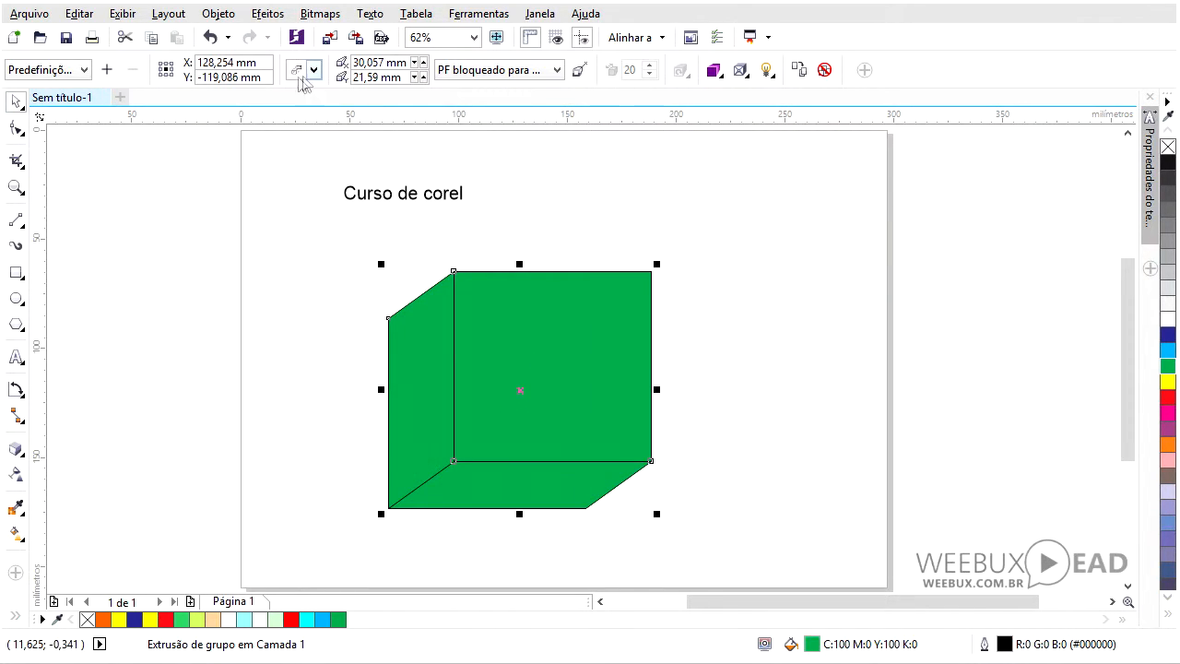
{"action": "left_click", "coordinate": [313, 70]}
{"action": "left_click", "coordinate": [331, 124]}
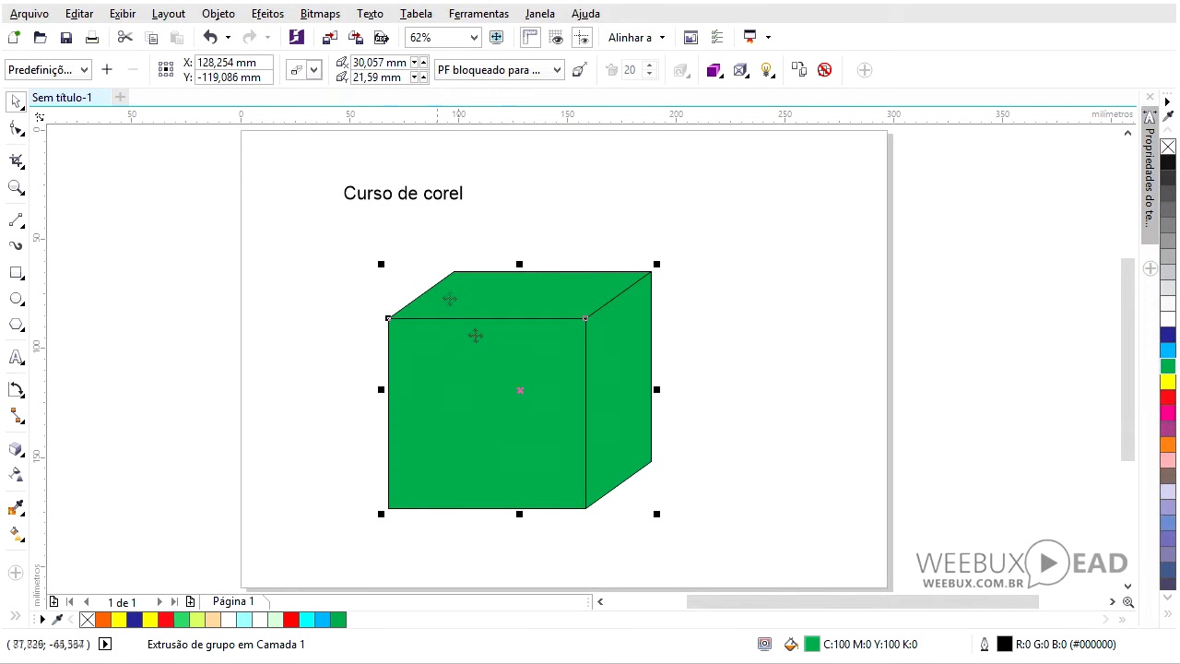
{"action": "key", "text": "space"}
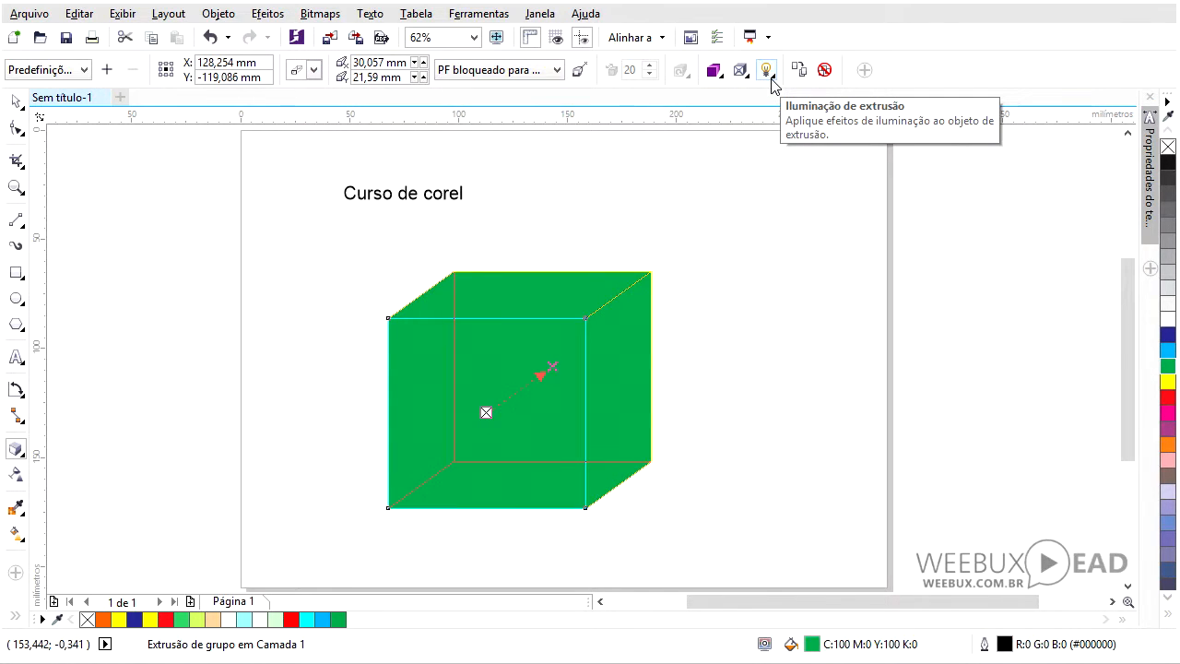
- Add light 1 to the cube's extrusion lighting, then deselect the cube
{"action": "left_click", "coordinate": [772, 79]}
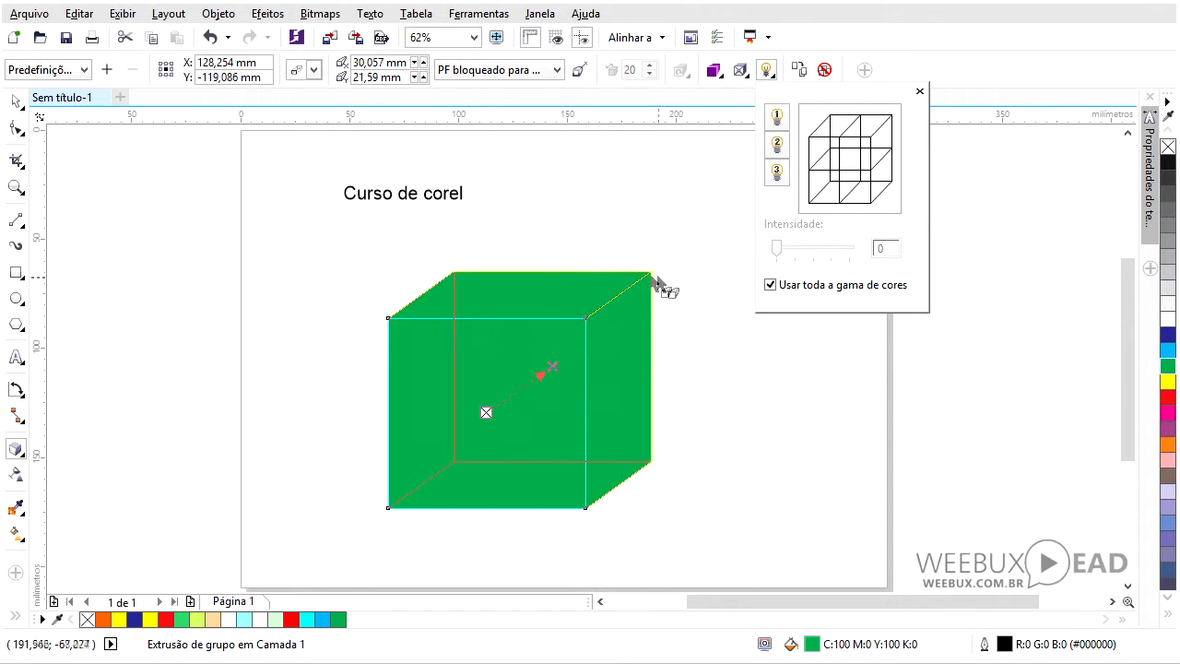
{"action": "left_click", "coordinate": [777, 120]}
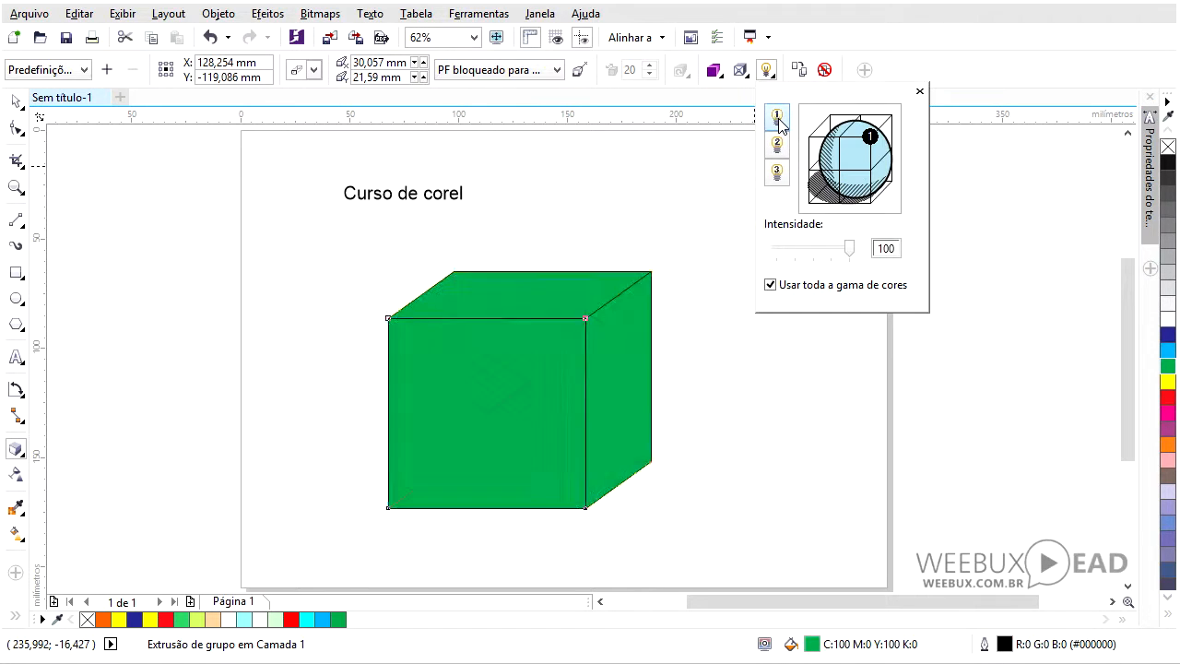
{"action": "left_click", "coordinate": [893, 122]}
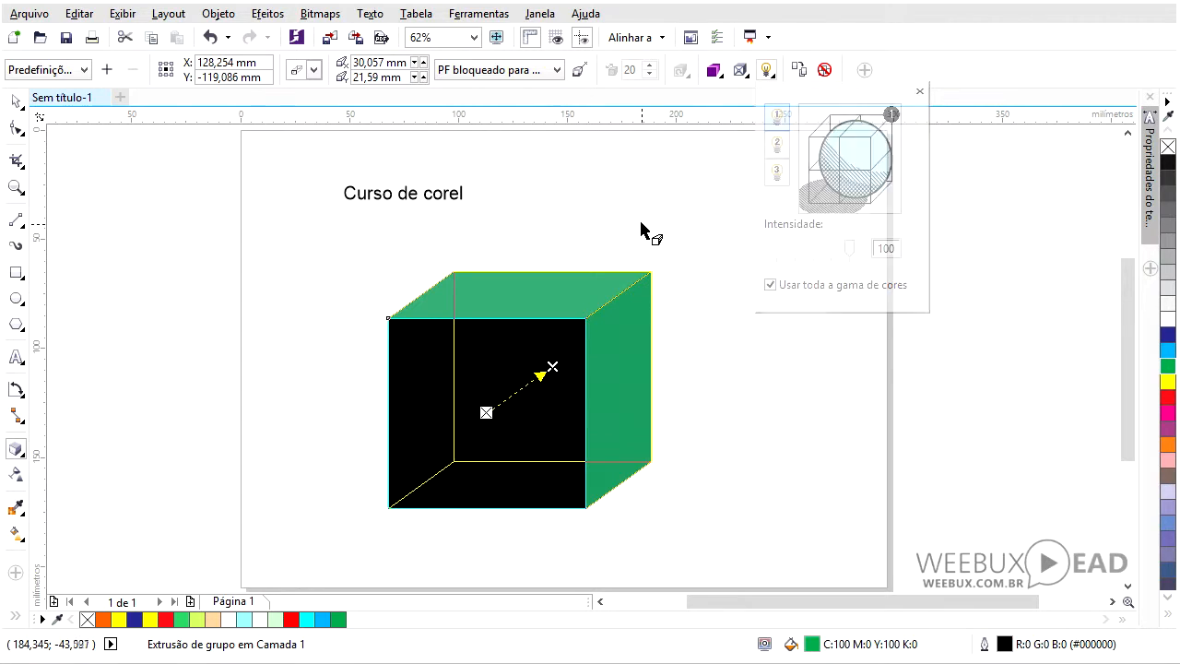
{"action": "left_click", "coordinate": [15, 101]}
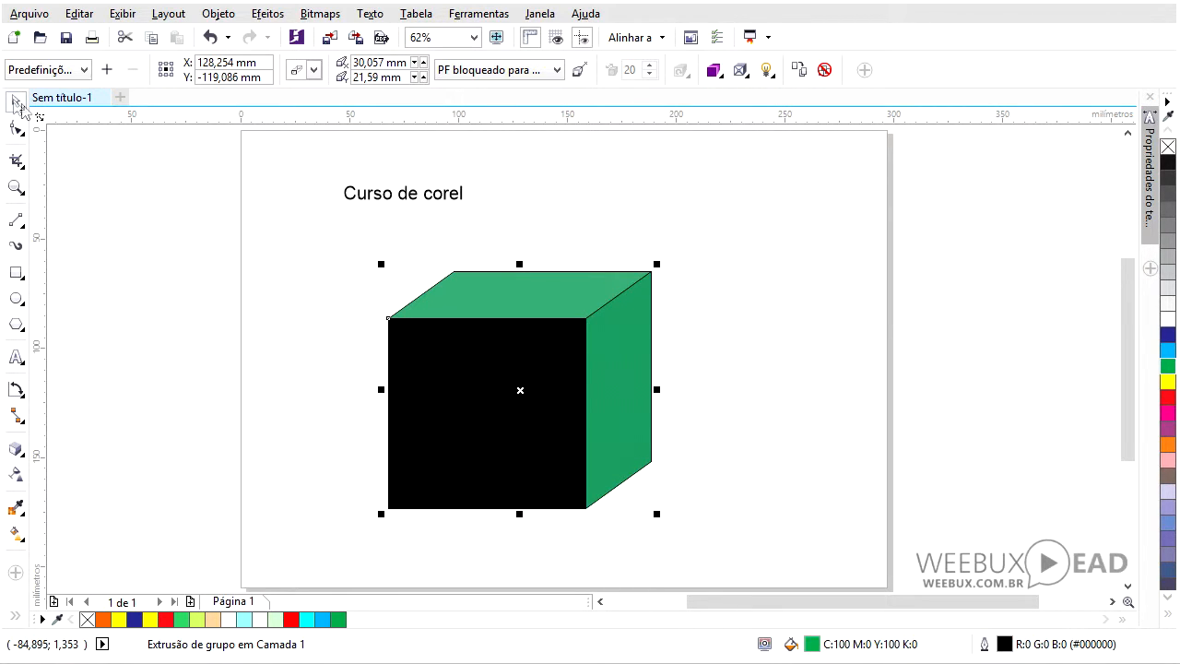
{"action": "left_click", "coordinate": [574, 200]}
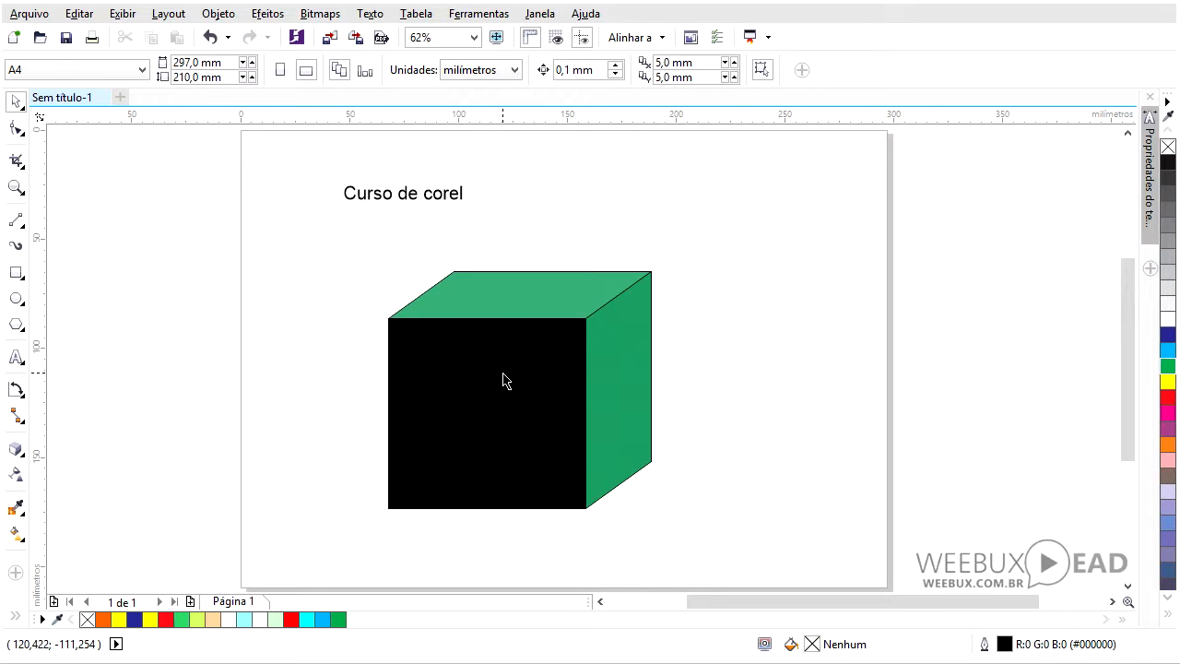
- Add a second extrusion light to the cube, place it at the front, and deselect
{"action": "double_click", "coordinate": [515, 340]}
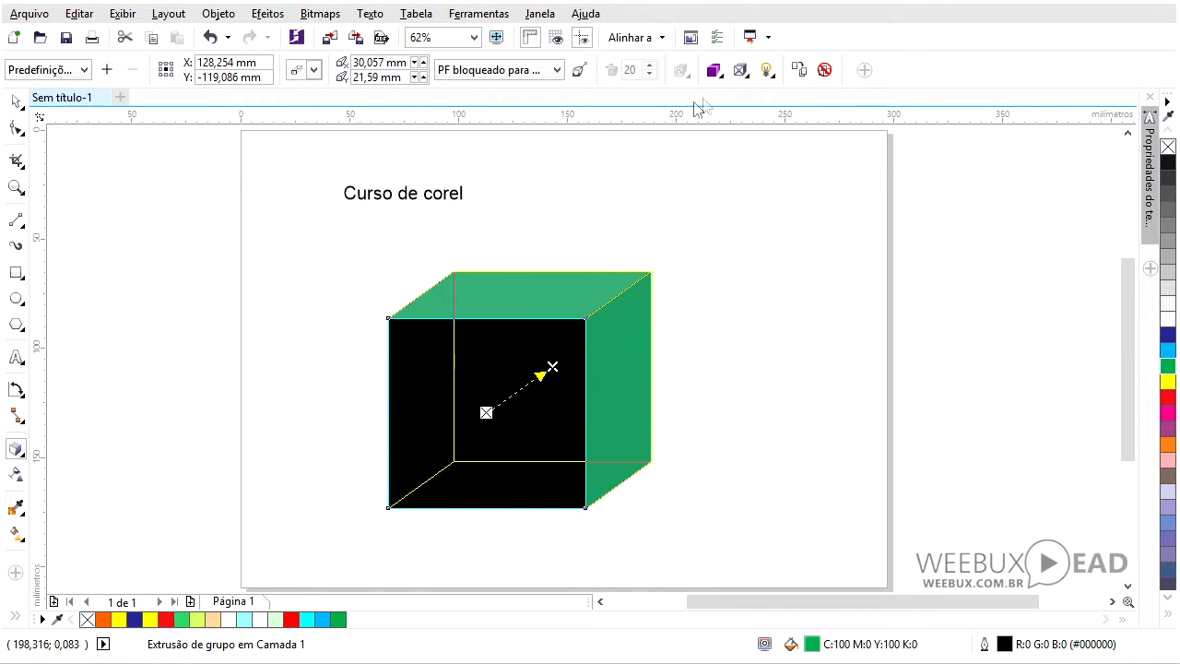
{"action": "left_click", "coordinate": [771, 73]}
{"action": "left_click", "coordinate": [778, 146]}
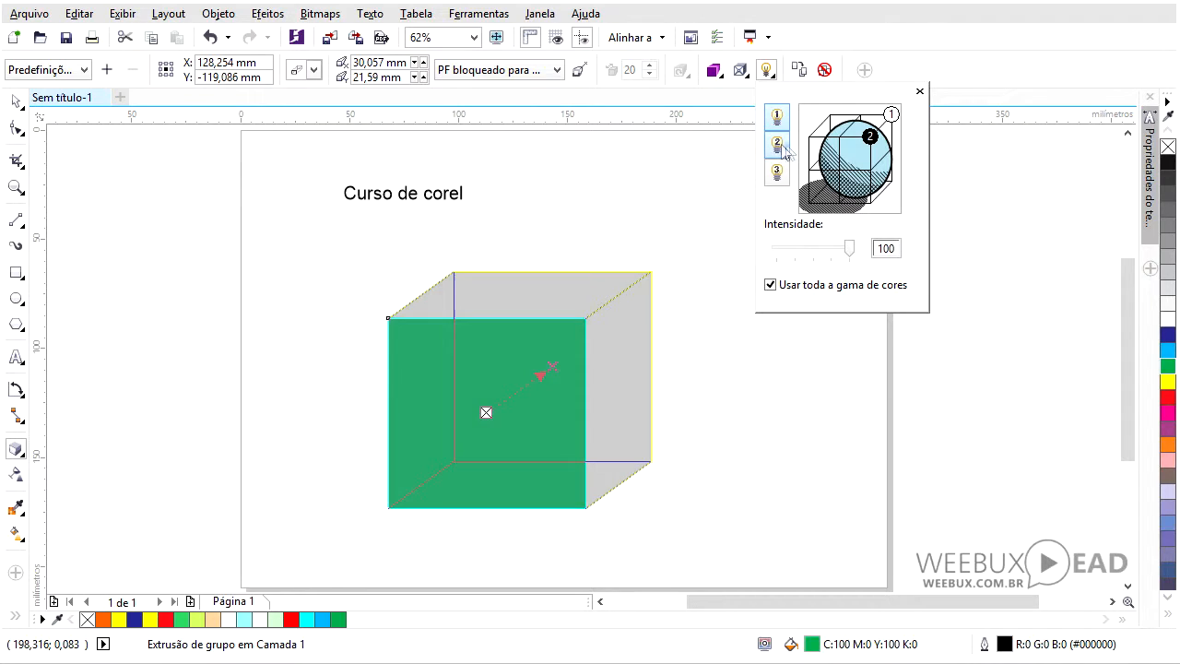
{"action": "left_click", "coordinate": [841, 168]}
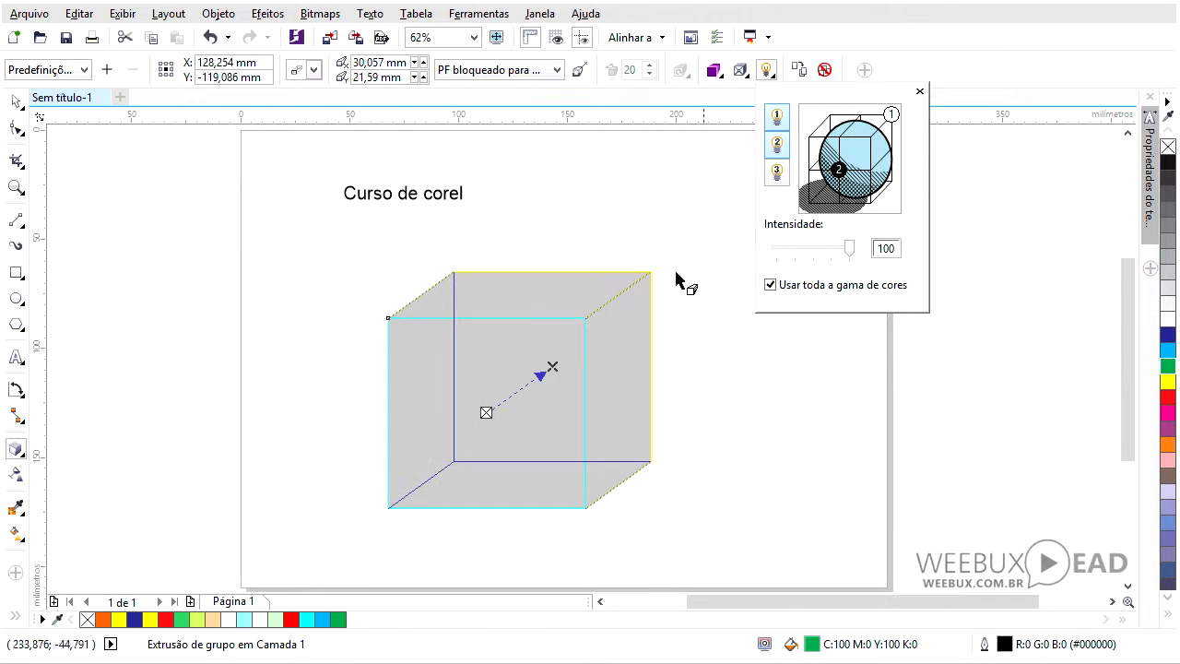
{"action": "left_click", "coordinate": [16, 102]}
{"action": "left_click", "coordinate": [176, 235]}
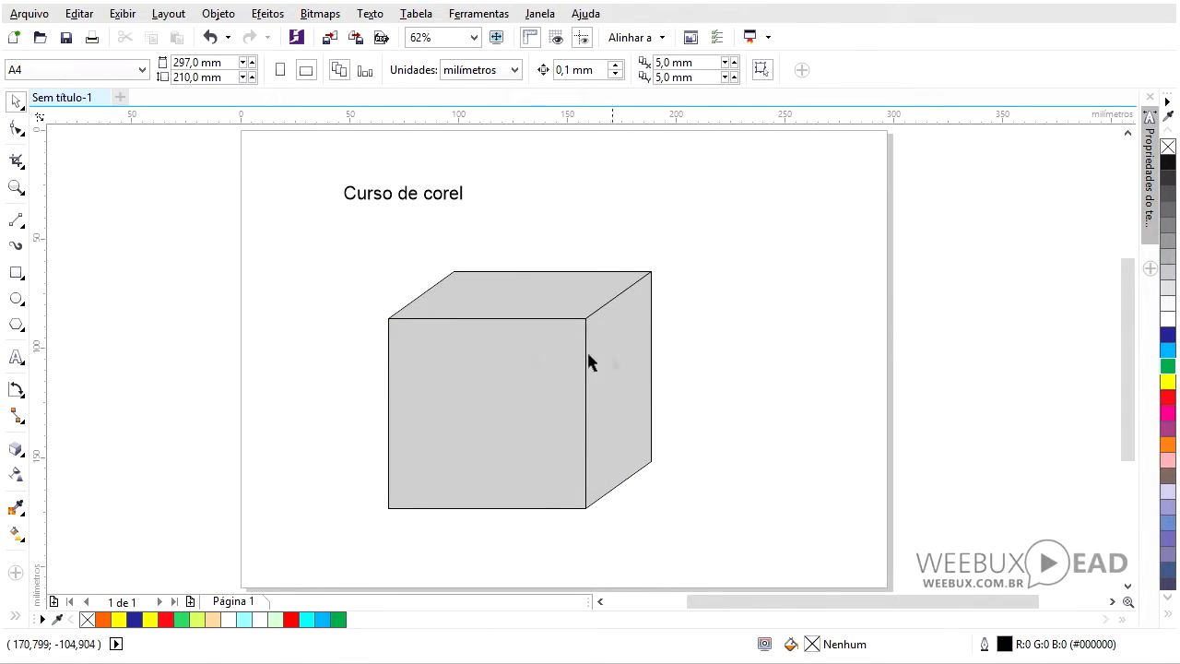
- Close the lighting panel, select the extruded cube and delete it
{"action": "left_click", "coordinate": [403, 453]}
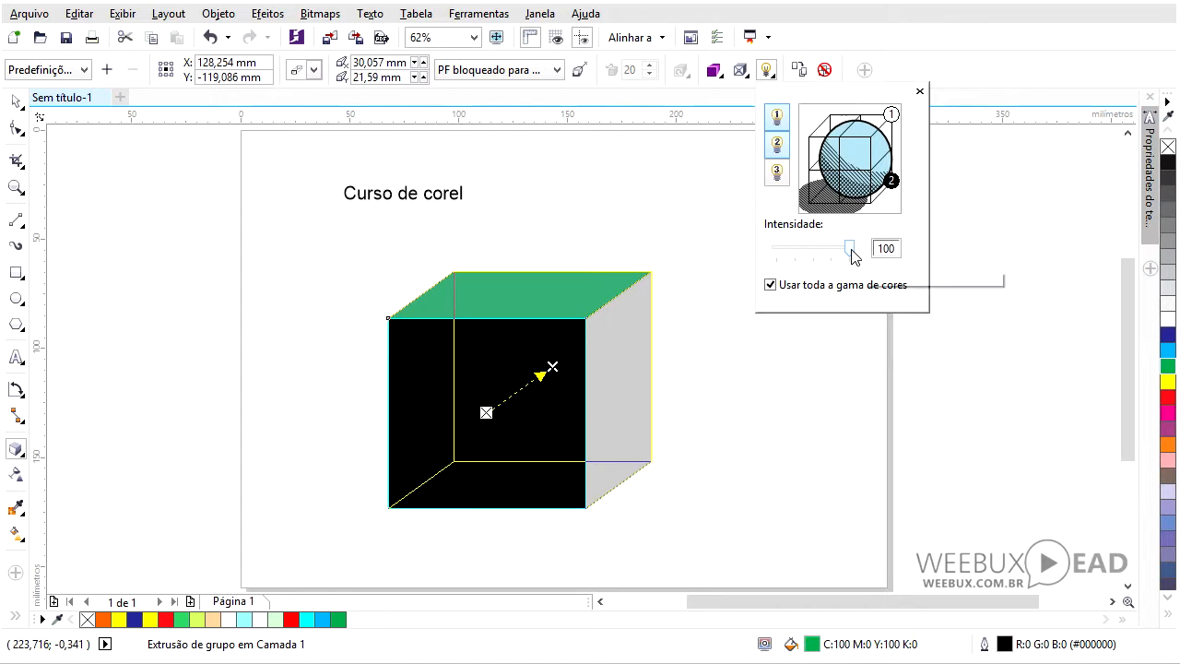
{"action": "mouse_move", "coordinate": [852, 256]}
{"action": "left_mouse_down"}
{"action": "mouse_move", "coordinate": [798, 251]}
{"action": "mouse_move", "coordinate": [870, 251]}
{"action": "left_mouse_up"}
{"action": "left_click", "coordinate": [919, 91]}
{"action": "left_click_drag", "start_coordinate": [298, 245], "coordinate": [732, 545]}
{"action": "key", "text": "Delete"}
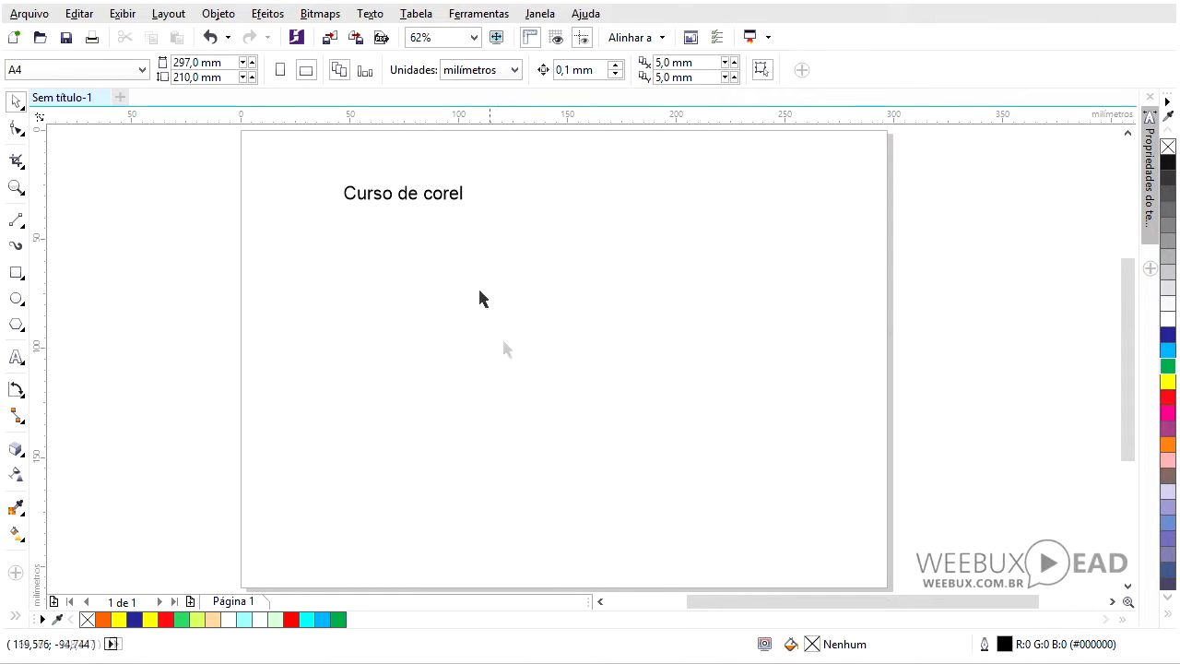
- Move the "Curso de corel" text to the middle of the page and extrude it toward the lower left
{"action": "left_click", "coordinate": [434, 195]}
{"action": "left_click_drag", "start_coordinate": [472, 208], "coordinate": [525, 246]}
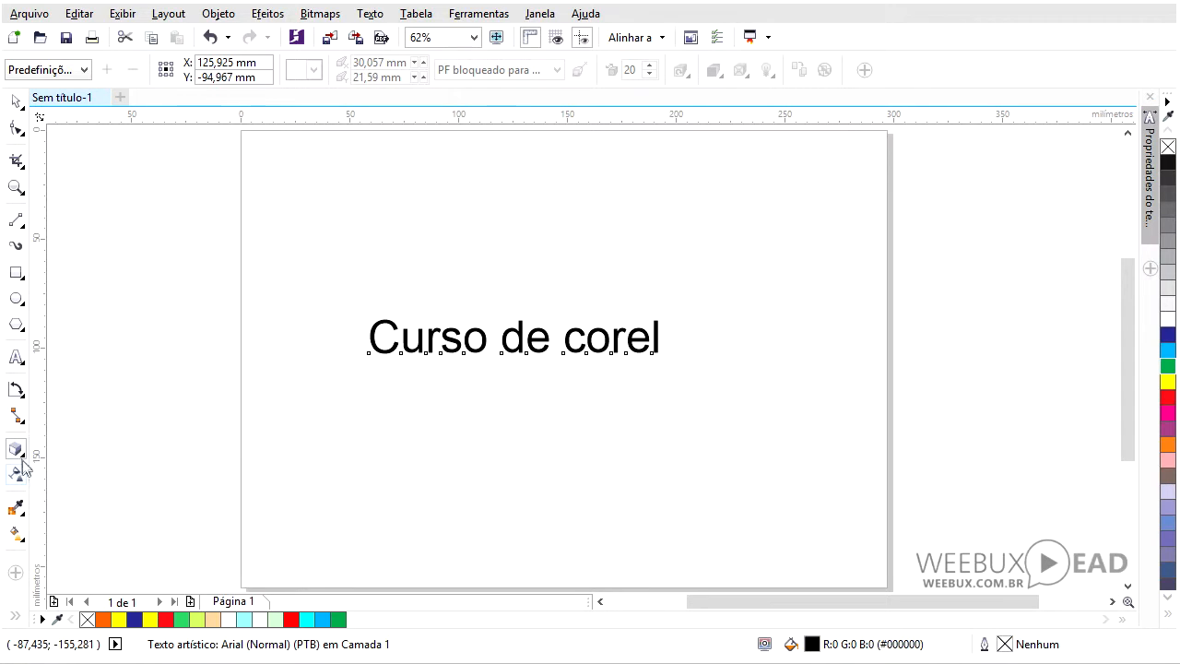
{"action": "left_click", "coordinate": [17, 451]}
{"action": "left_click_drag", "start_coordinate": [513, 341], "coordinate": [442, 390]}
{"action": "key", "text": "space"}
{"action": "left_click", "coordinate": [318, 204]}
{"action": "left_click", "coordinate": [422, 369]}
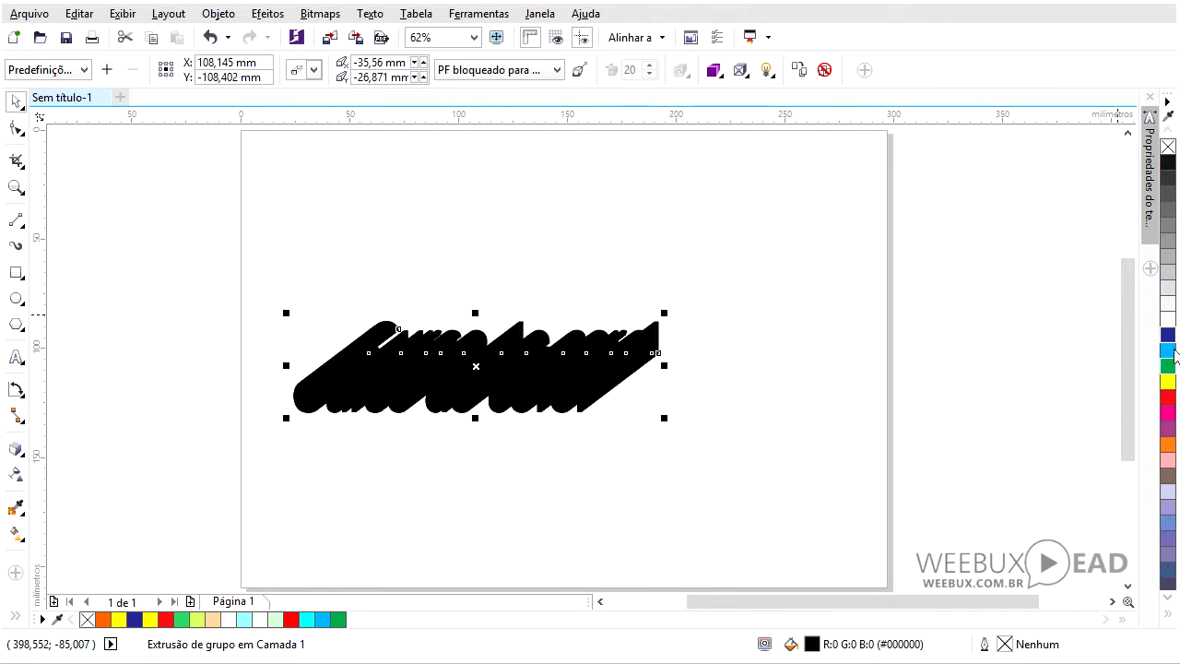
- Fill the extruded text with light gray (C:0 M:0 Y:0 K:10) and give it a black outline
{"action": "left_click", "coordinate": [1168, 305]}
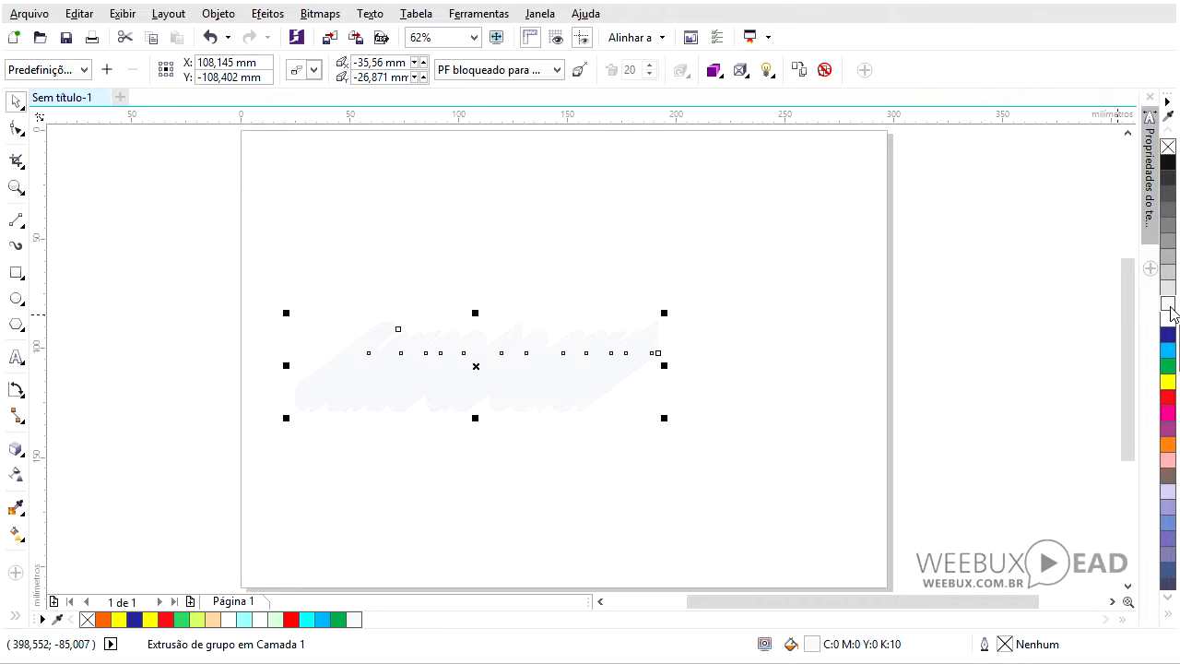
{"action": "right_click", "coordinate": [1169, 164]}
{"action": "left_click", "coordinate": [592, 233]}
- Redirect the text extrusion toward the upper right by moving its vanishing point
{"action": "left_click", "coordinate": [484, 362]}
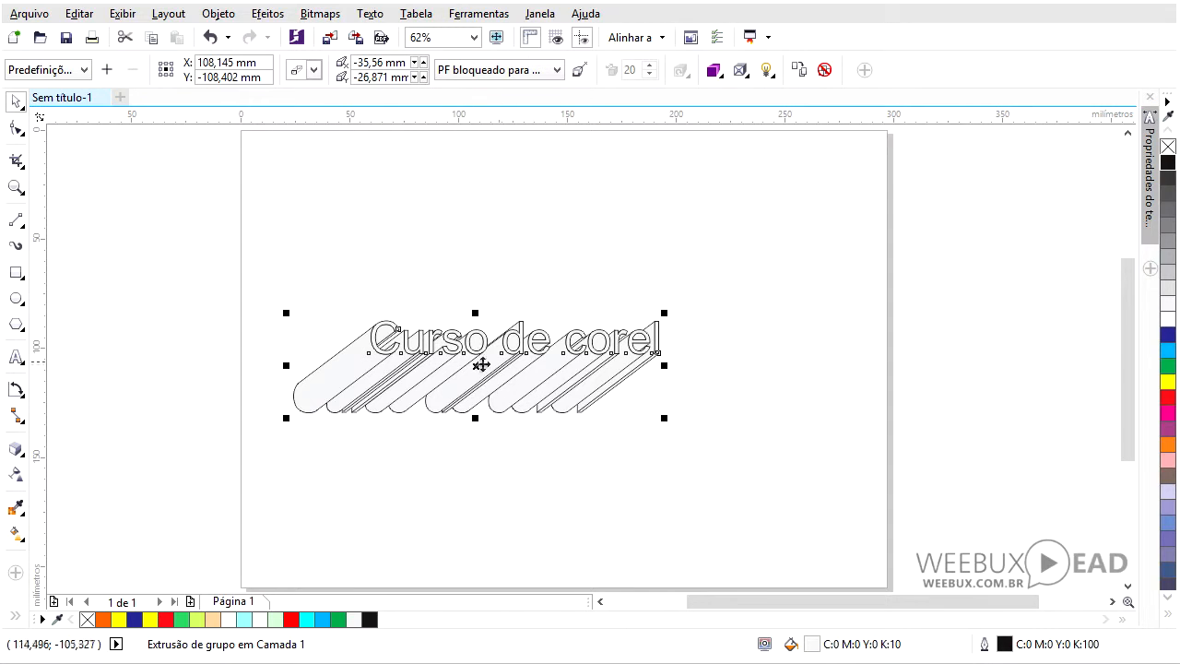
{"action": "left_click", "coordinate": [477, 366]}
{"action": "double_click", "coordinate": [424, 383]}
{"action": "left_click_drag", "start_coordinate": [436, 395], "coordinate": [546, 308]}
- Add light 1 to the text extrusion and move it to the front of the lighting cube
{"action": "left_click", "coordinate": [773, 79]}
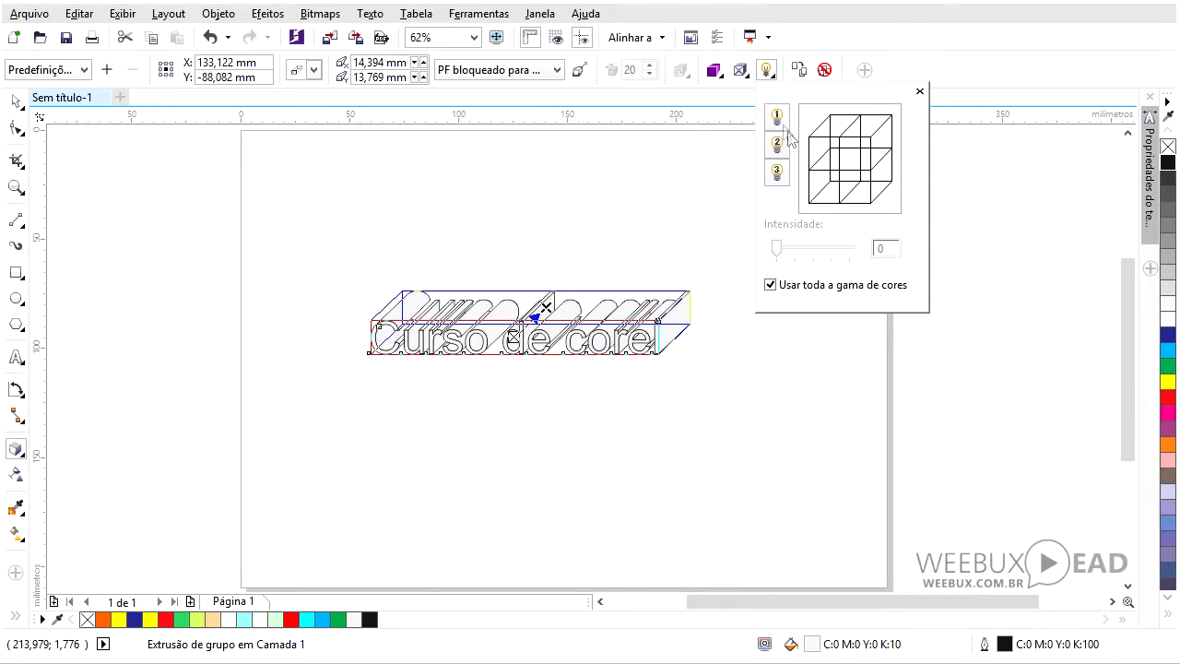
{"action": "left_click", "coordinate": [776, 118]}
{"action": "left_click_drag", "start_coordinate": [871, 138], "coordinate": [838, 169]}
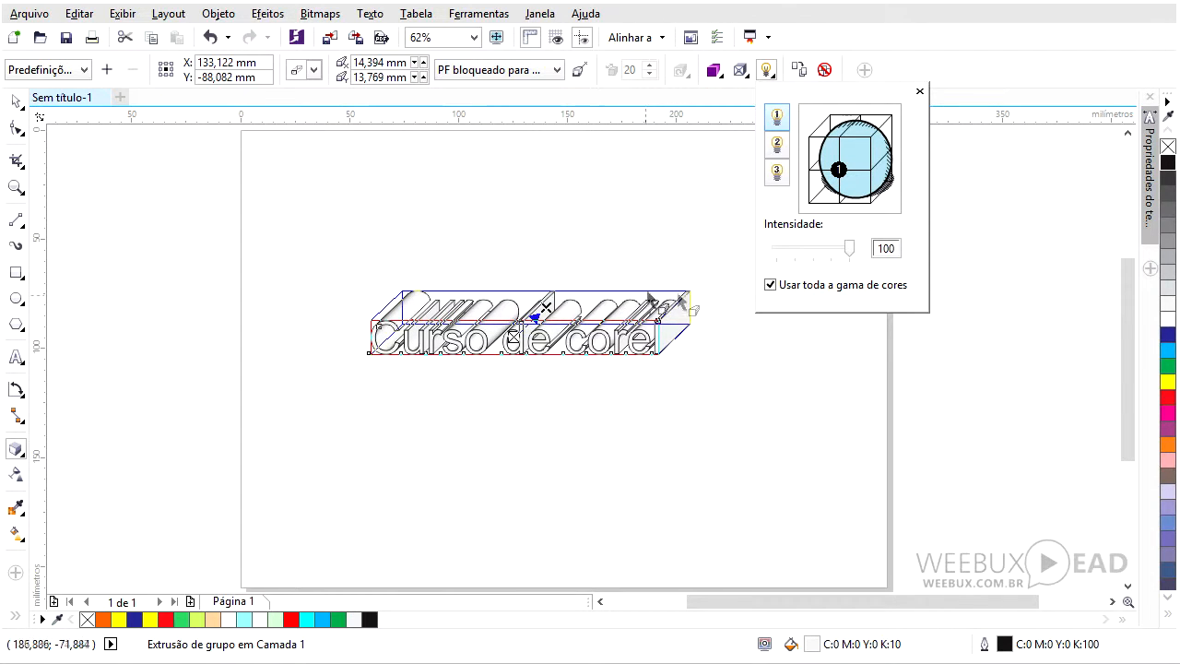
{"action": "left_click", "coordinate": [19, 106]}
- Lower the intensity of the text extrusion's light
{"action": "left_click", "coordinate": [17, 450]}
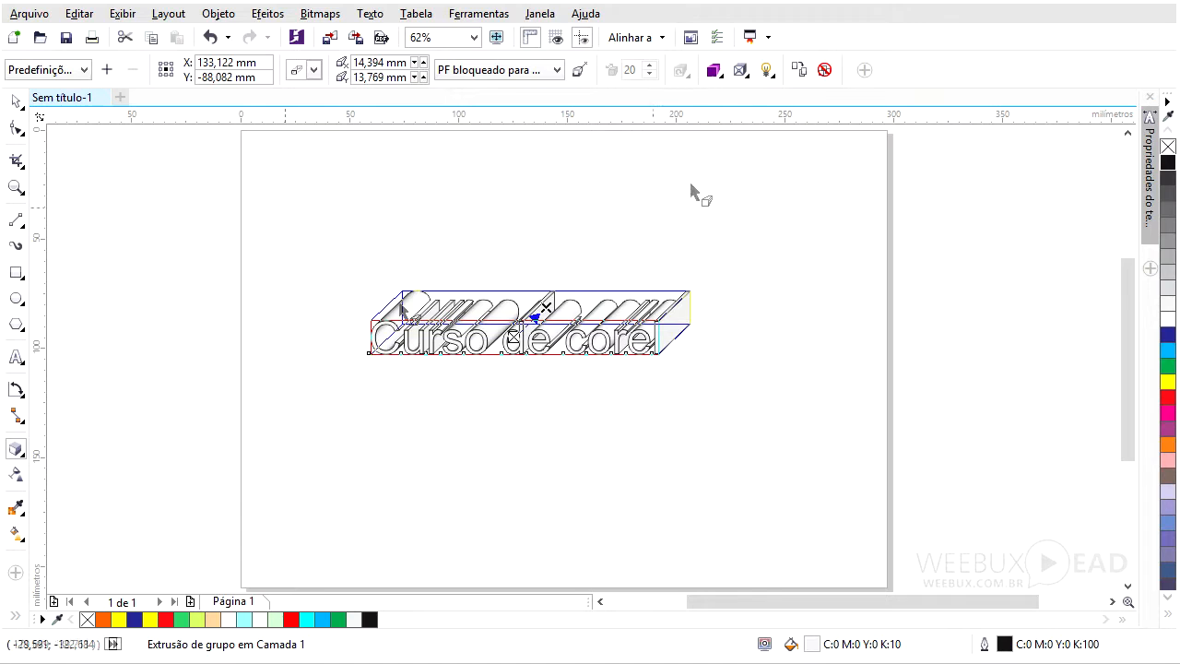
{"action": "left_click", "coordinate": [766, 71]}
{"action": "left_click_drag", "start_coordinate": [850, 253], "coordinate": [806, 250]}
{"action": "left_click", "coordinate": [21, 108]}
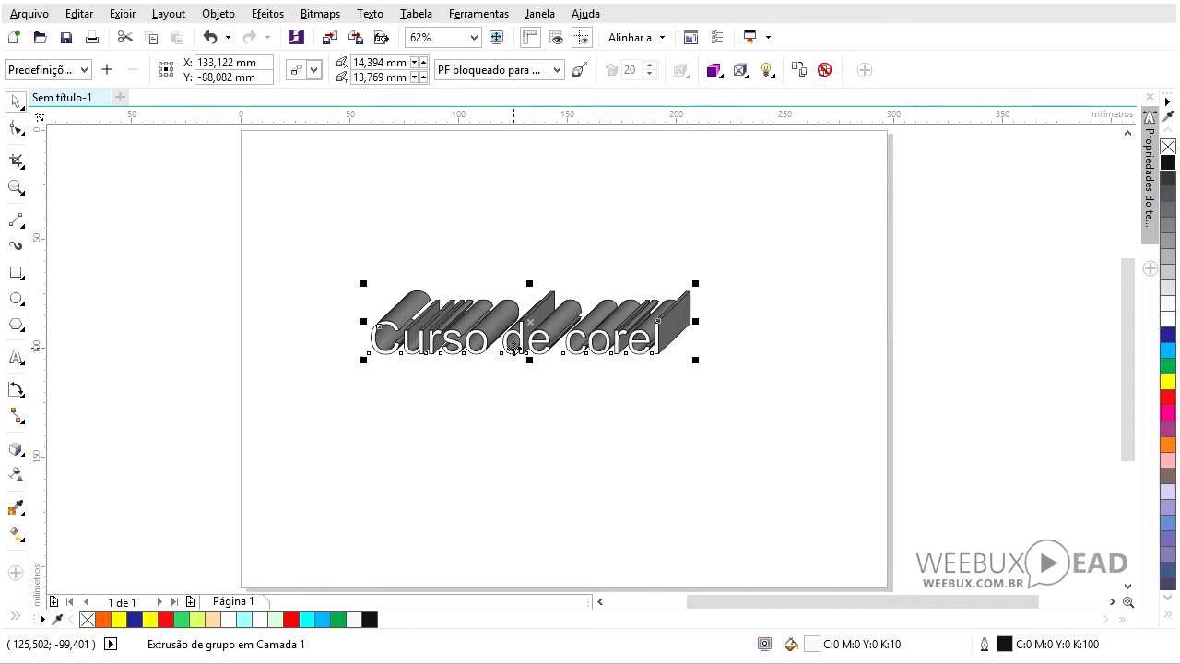